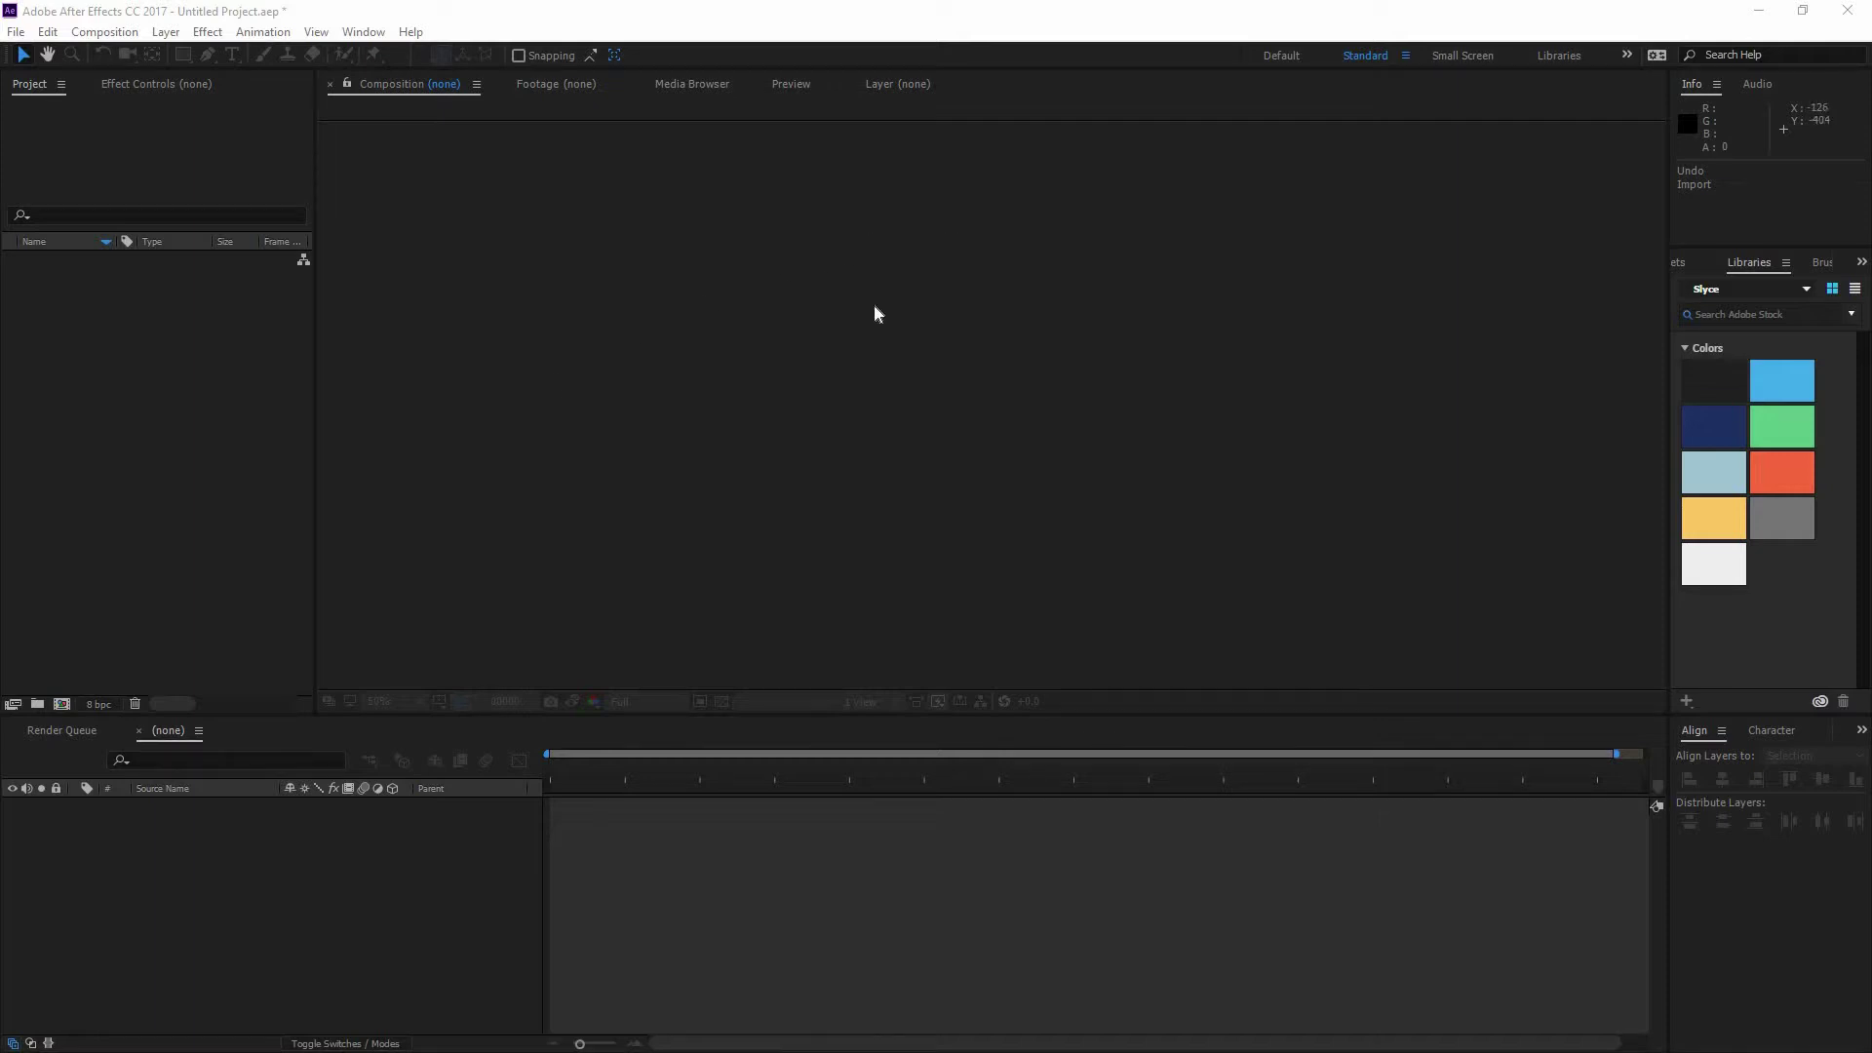
- Dismiss the import window and show the Project panel
double_click(129, 360)
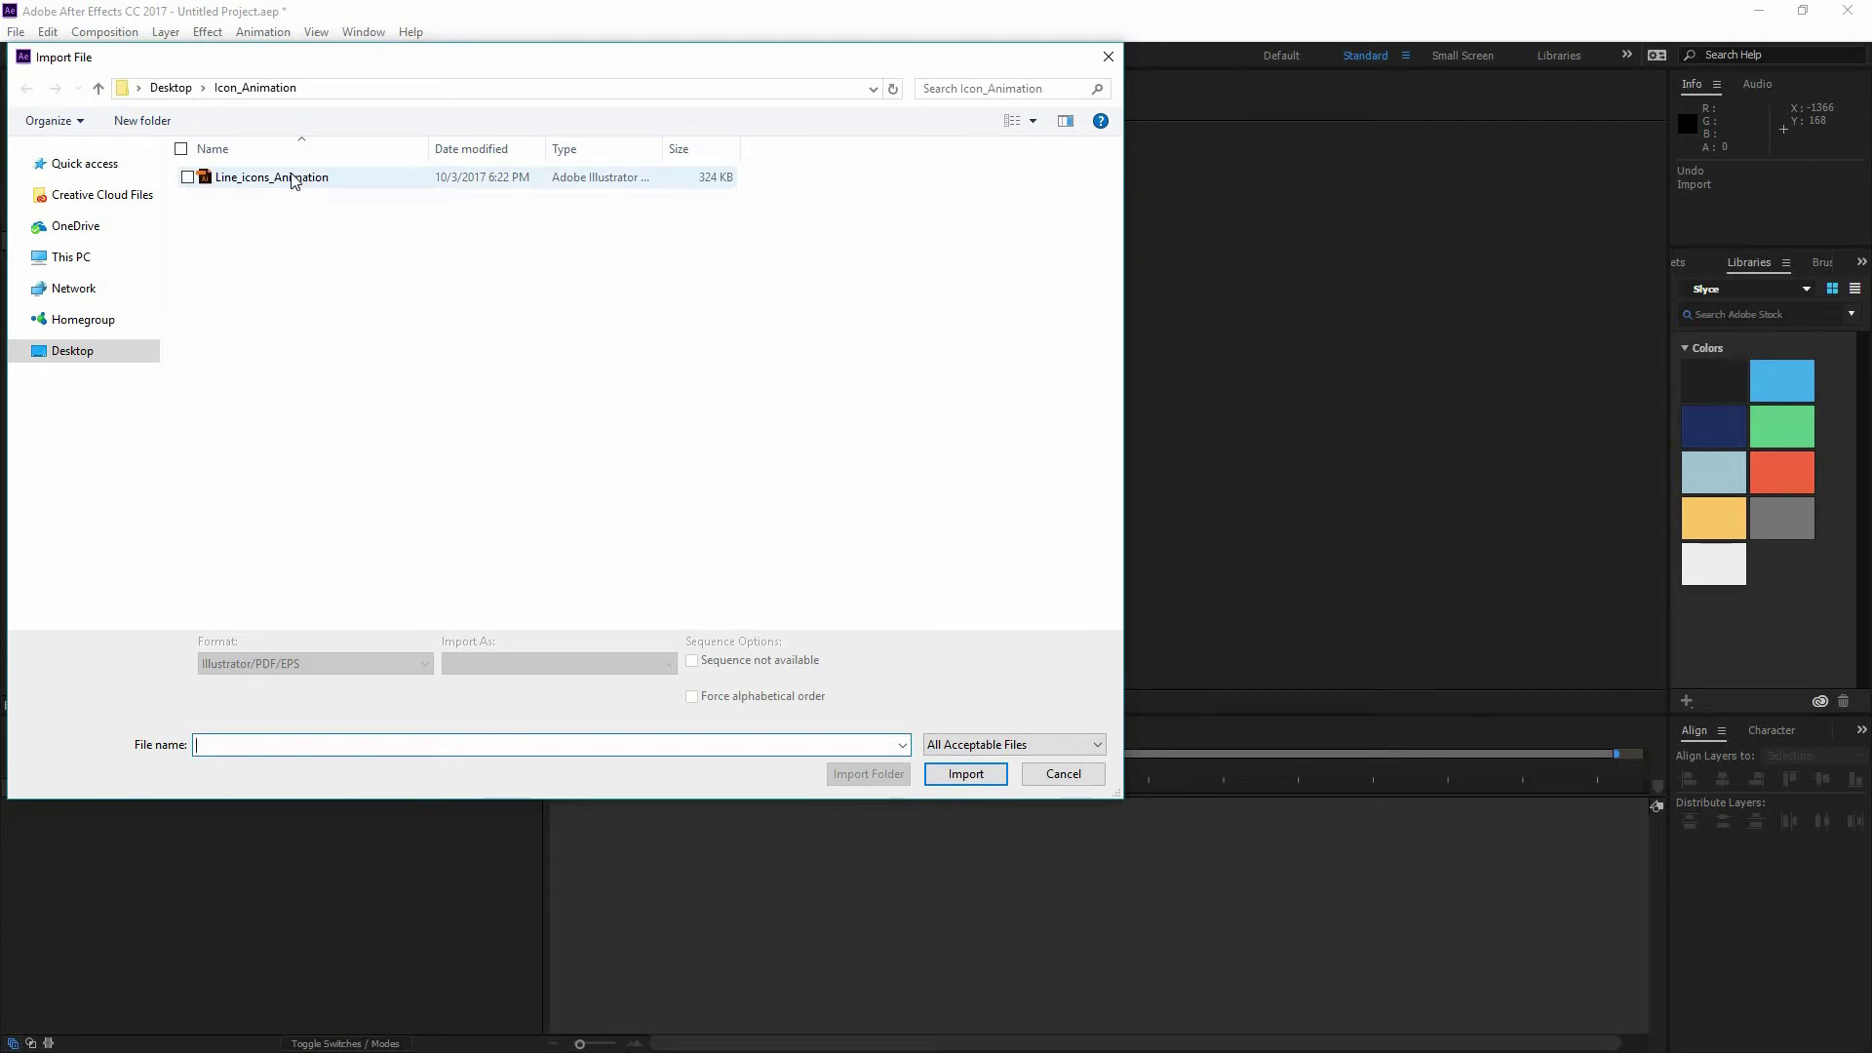
double_click(587, 183)
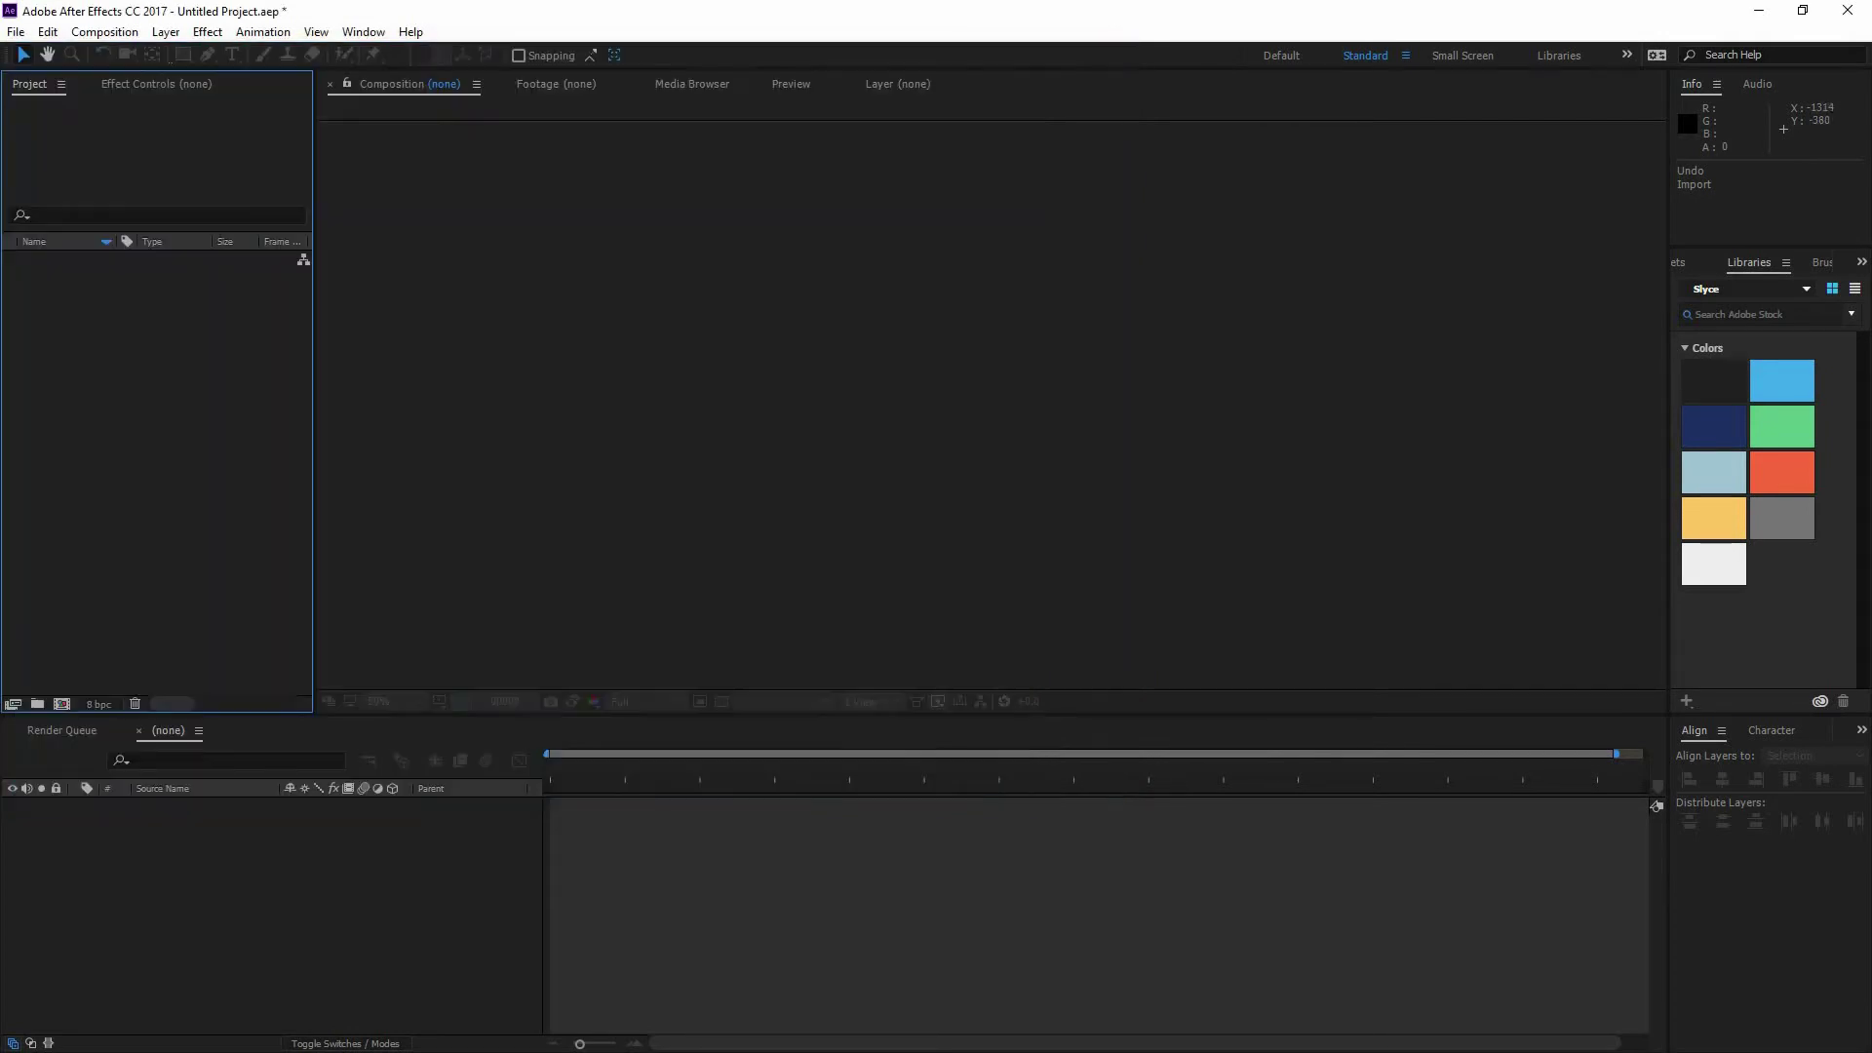
click(364, 32)
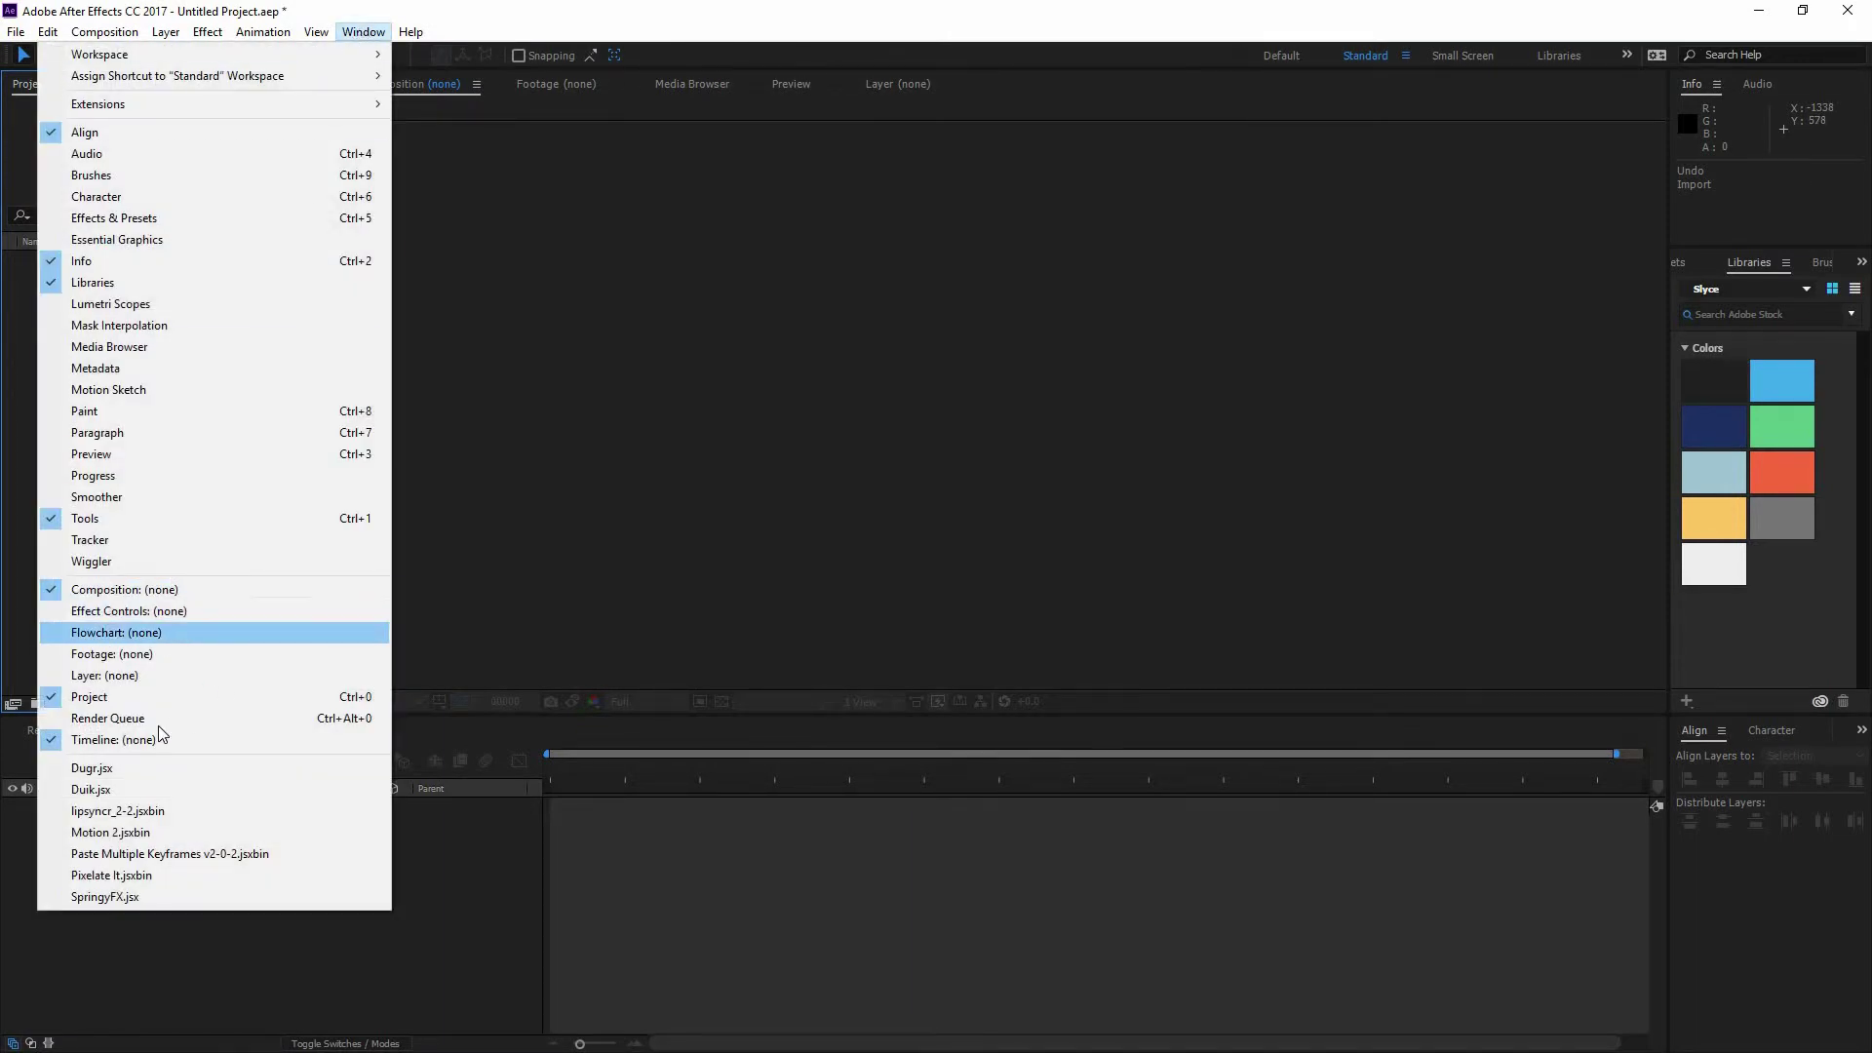
click(345, 696)
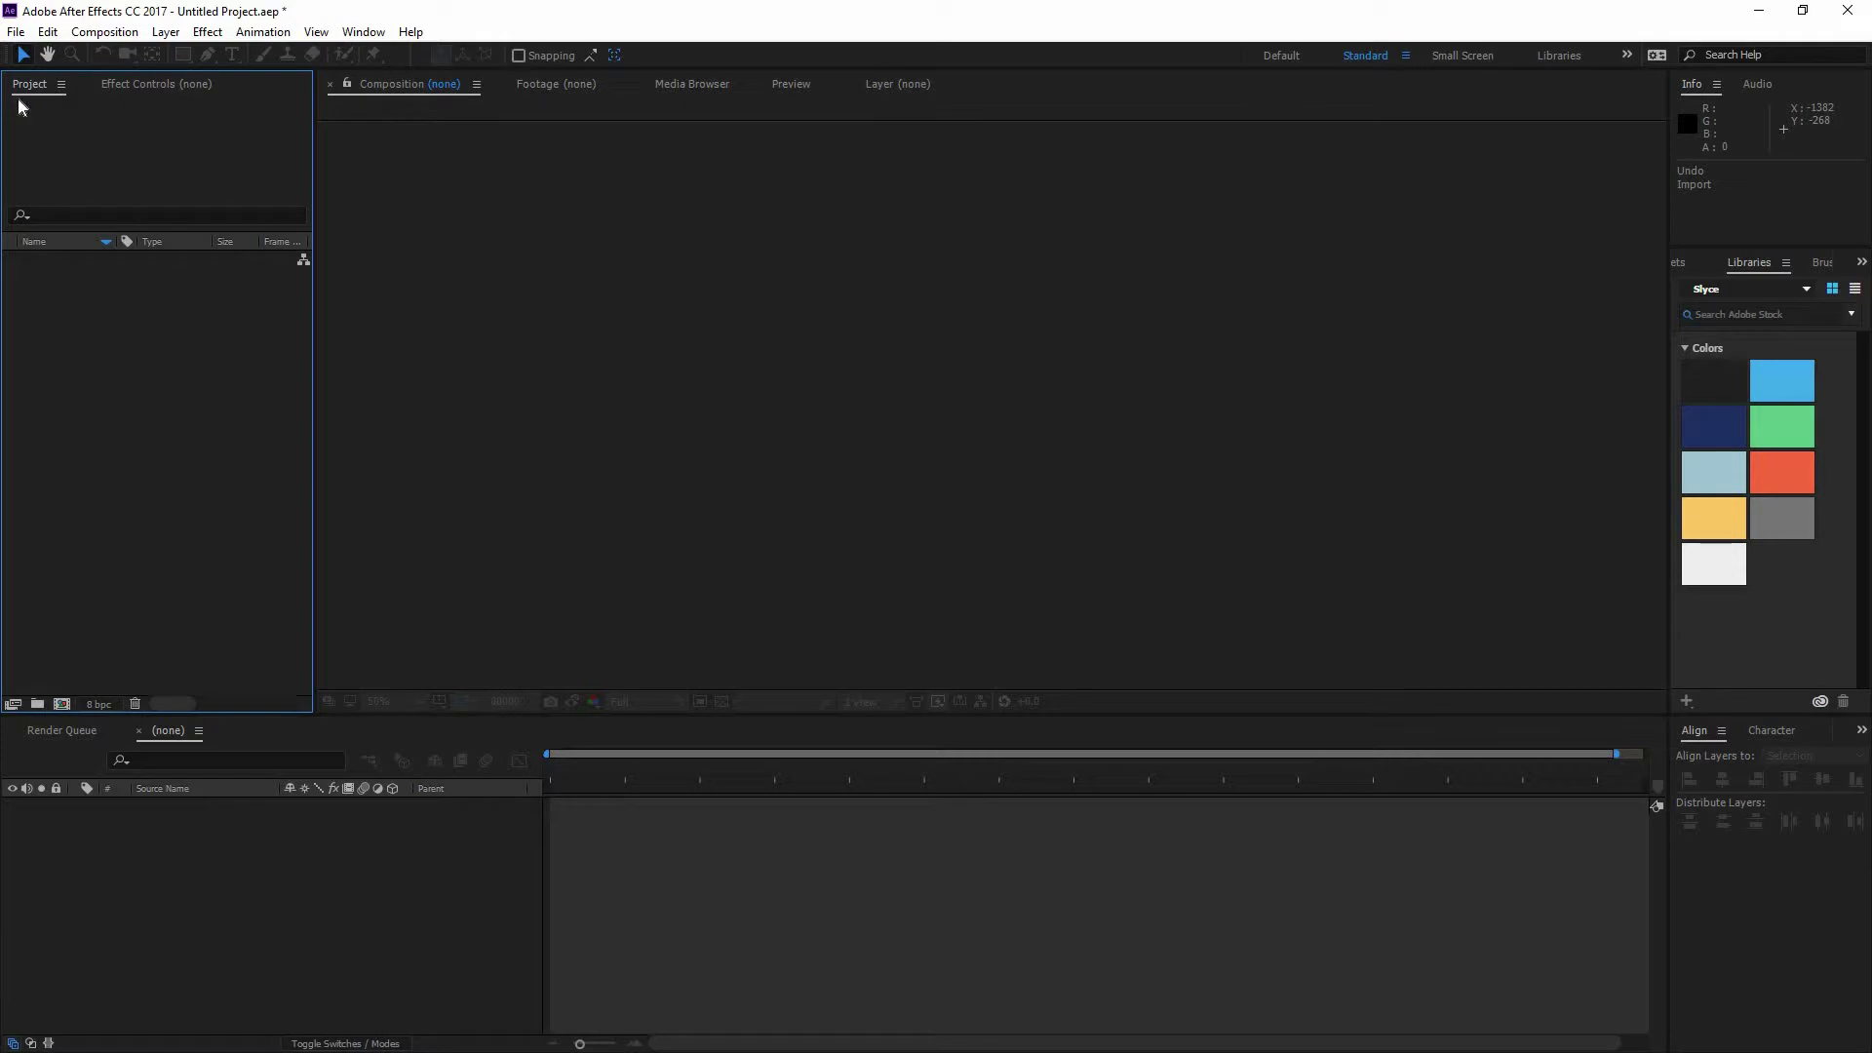
- Import Line_icons_Animation.ai as a Composition with Document Size footage dimensions
click(15, 32)
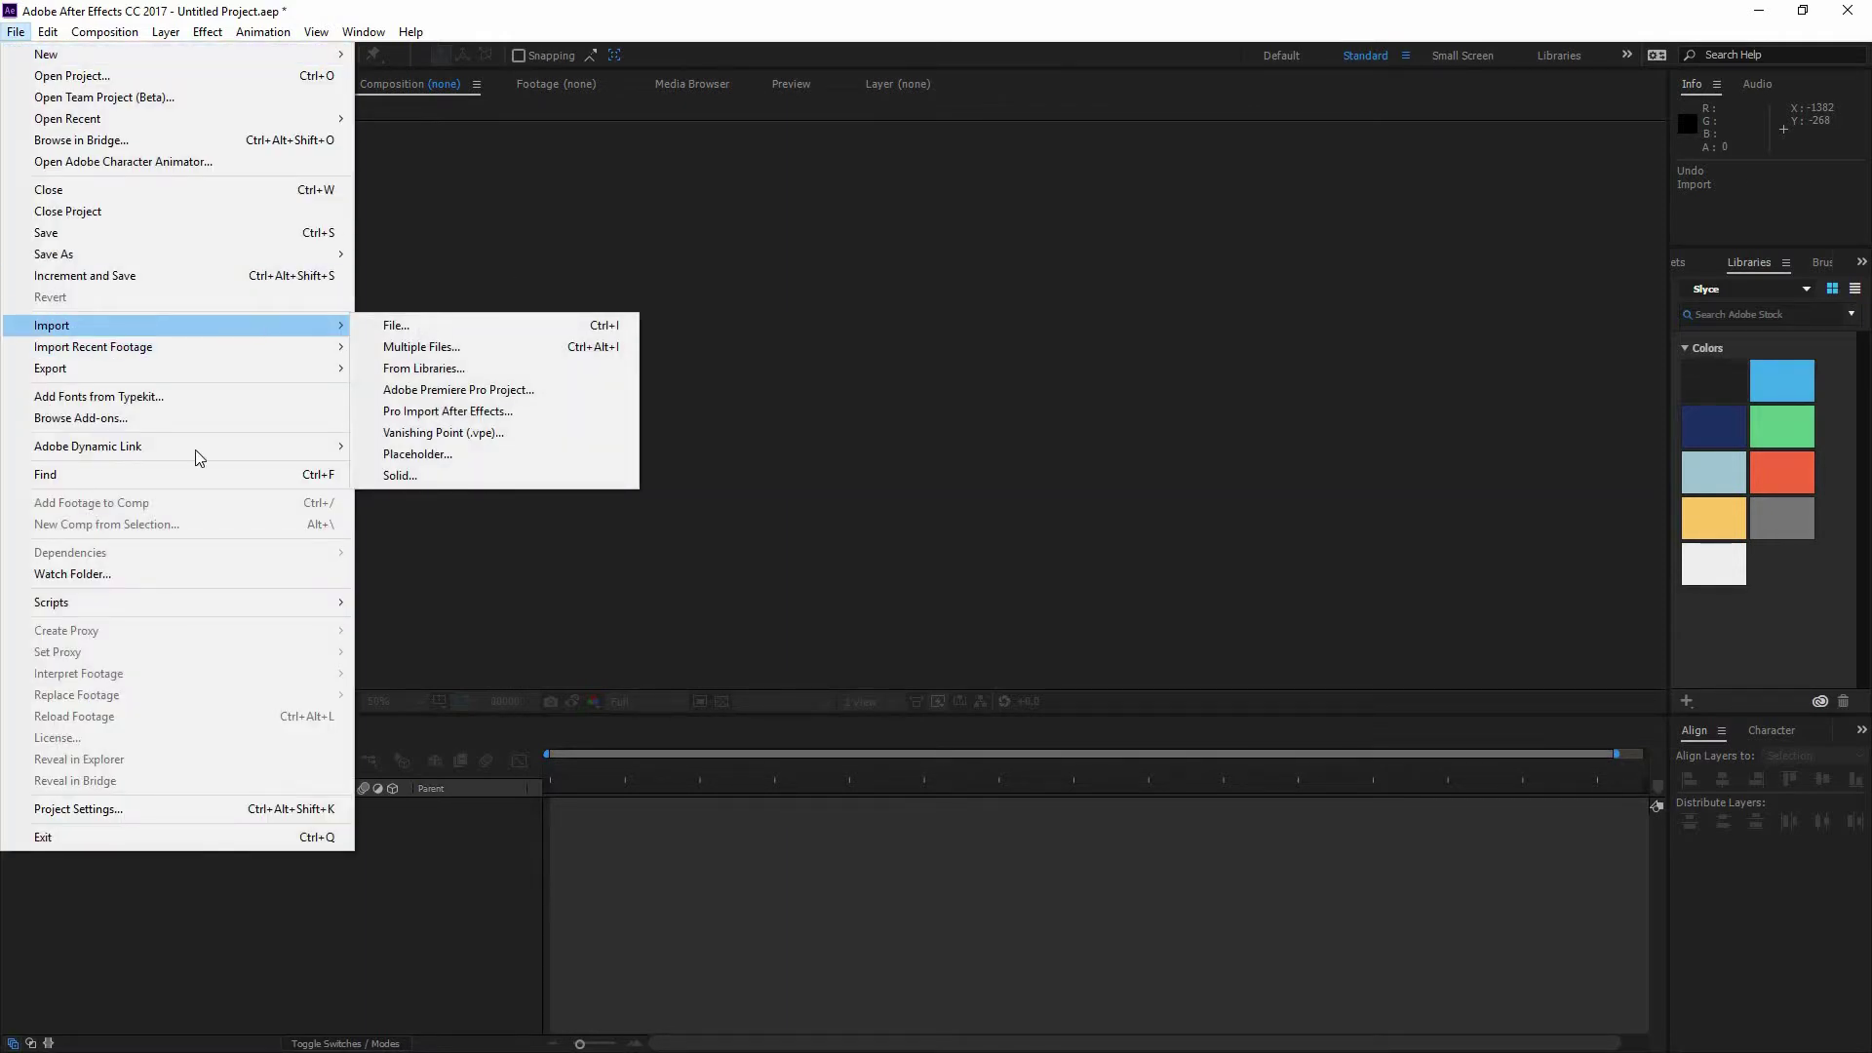
click(436, 325)
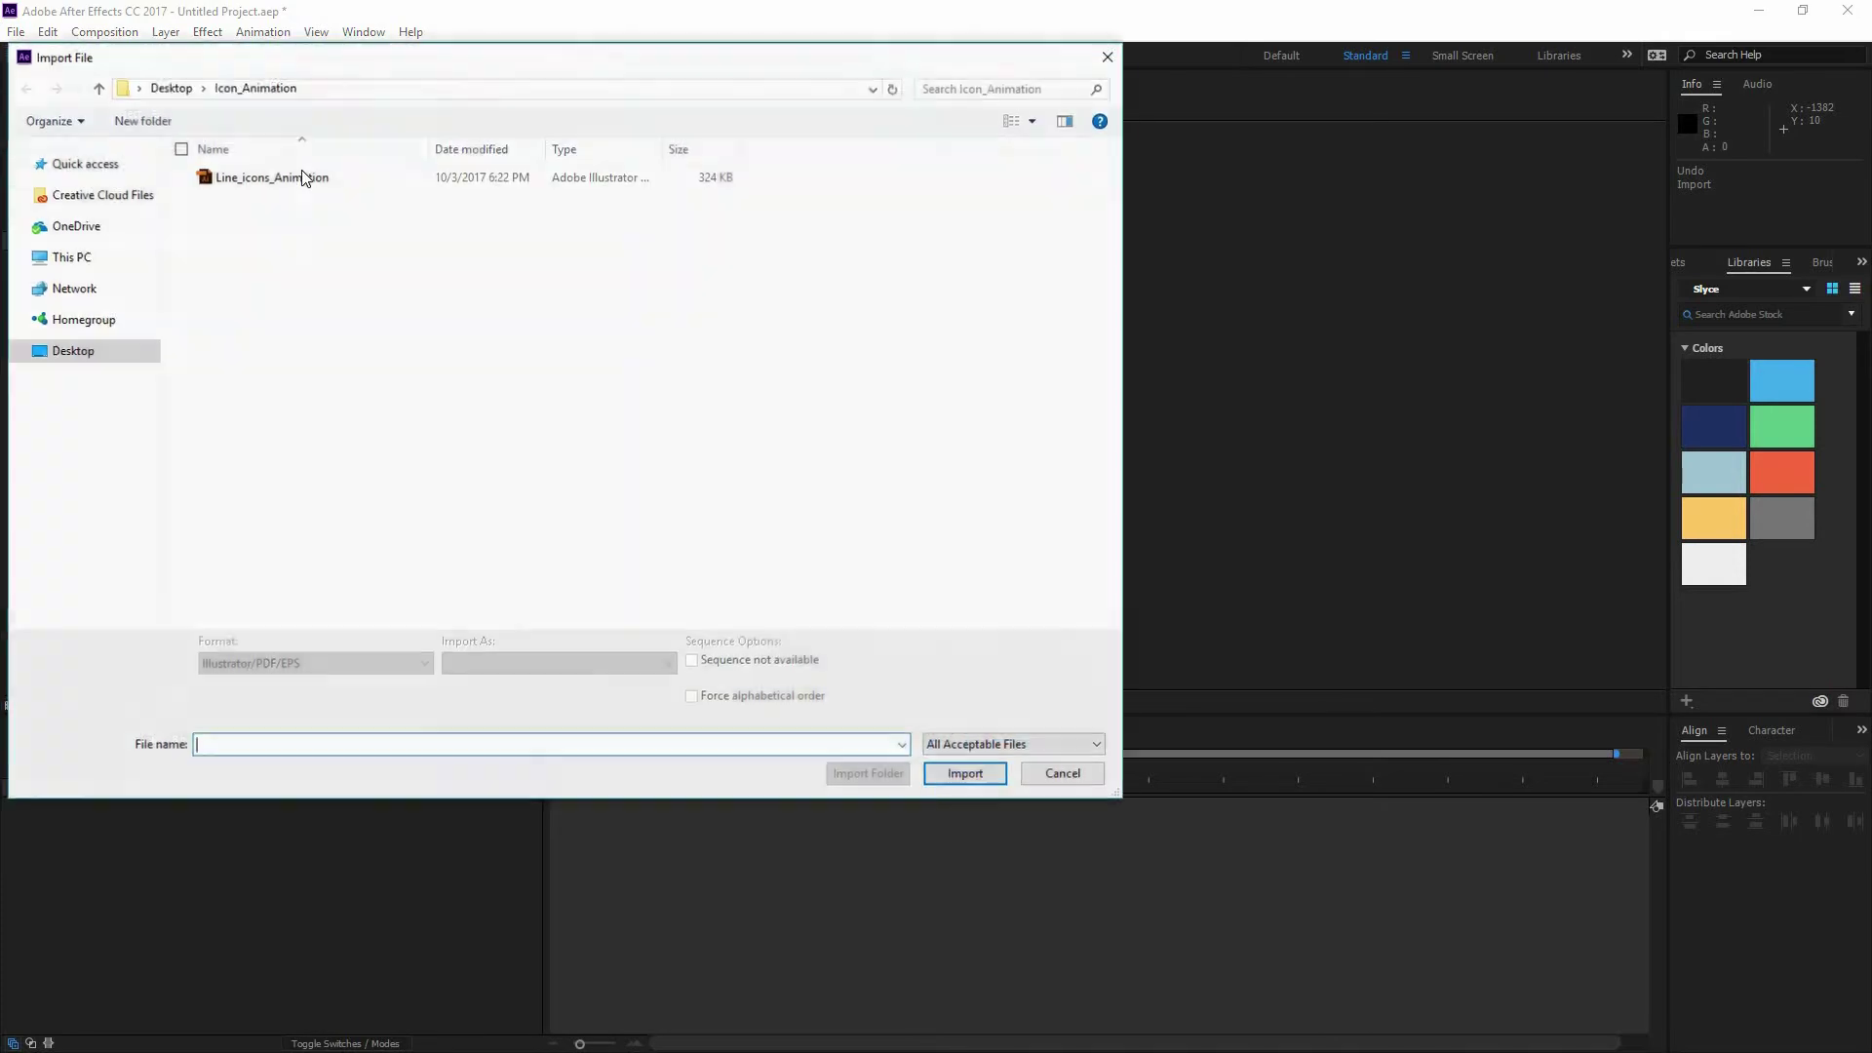
click(307, 179)
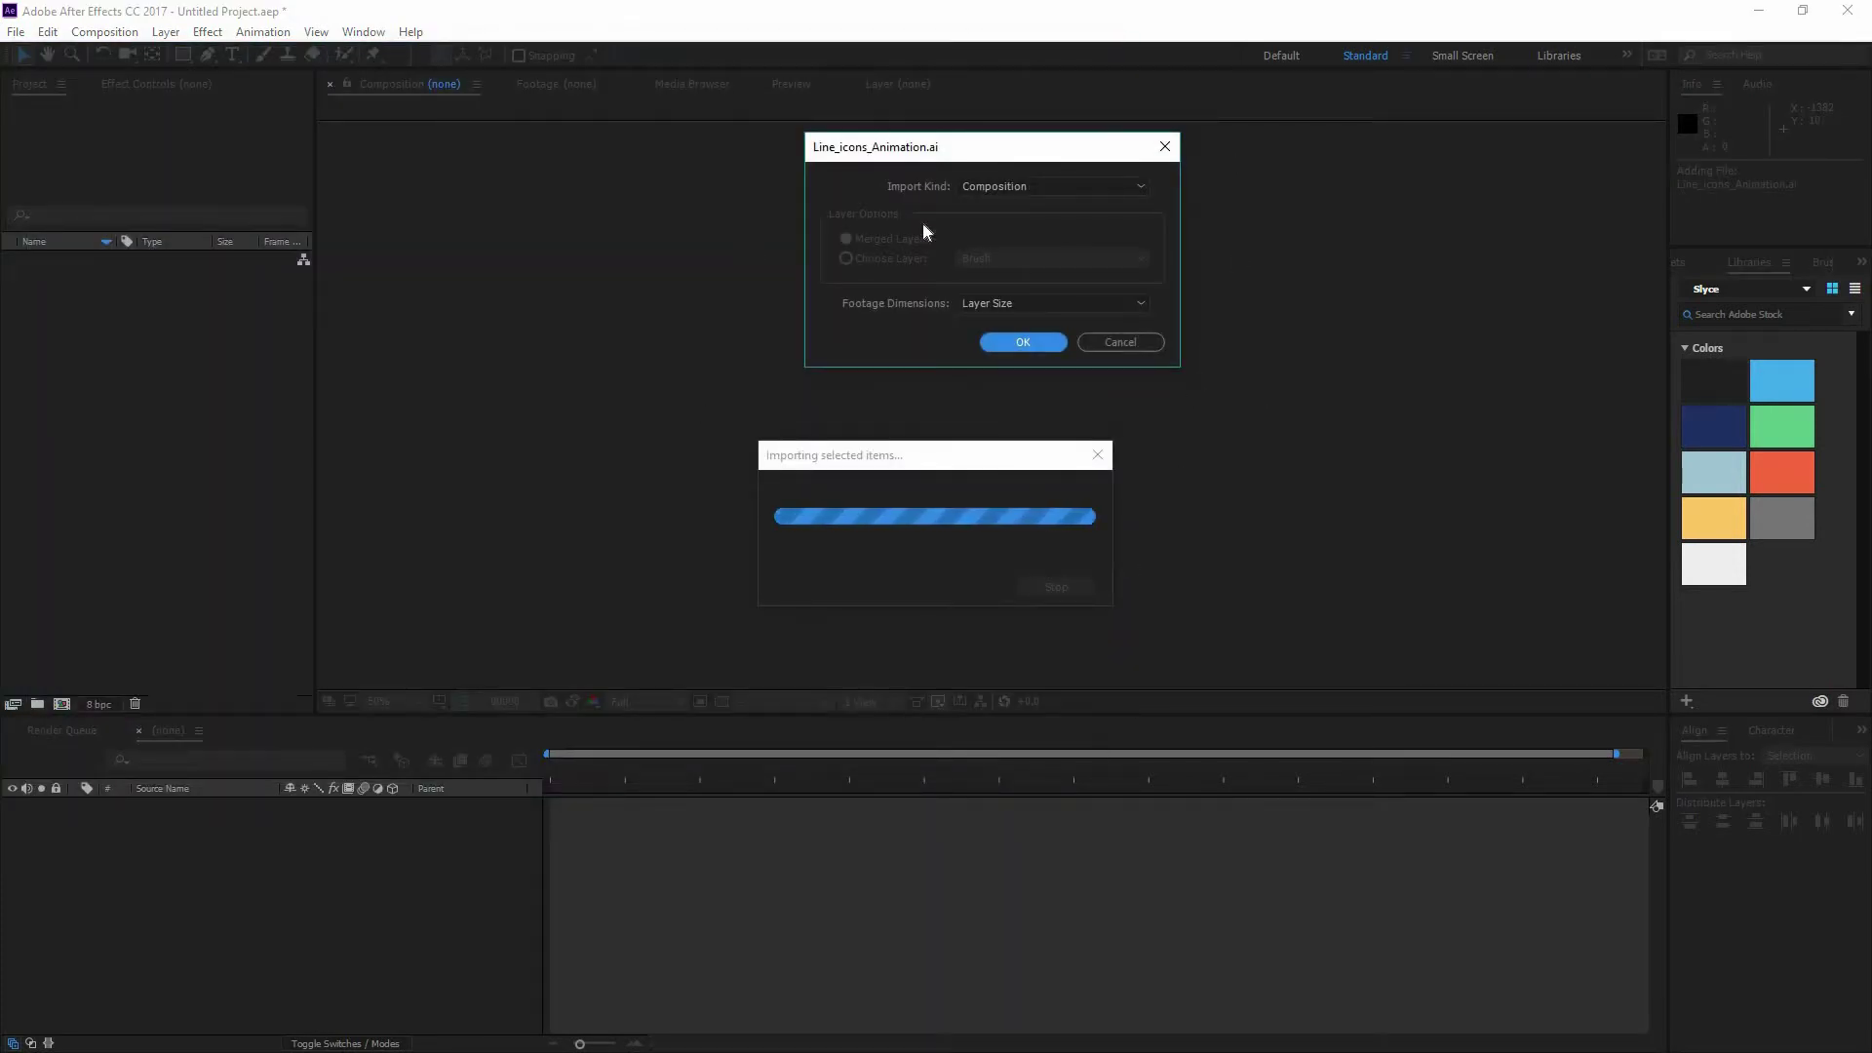
click(1008, 188)
click(1014, 209)
click(1022, 230)
click(1027, 187)
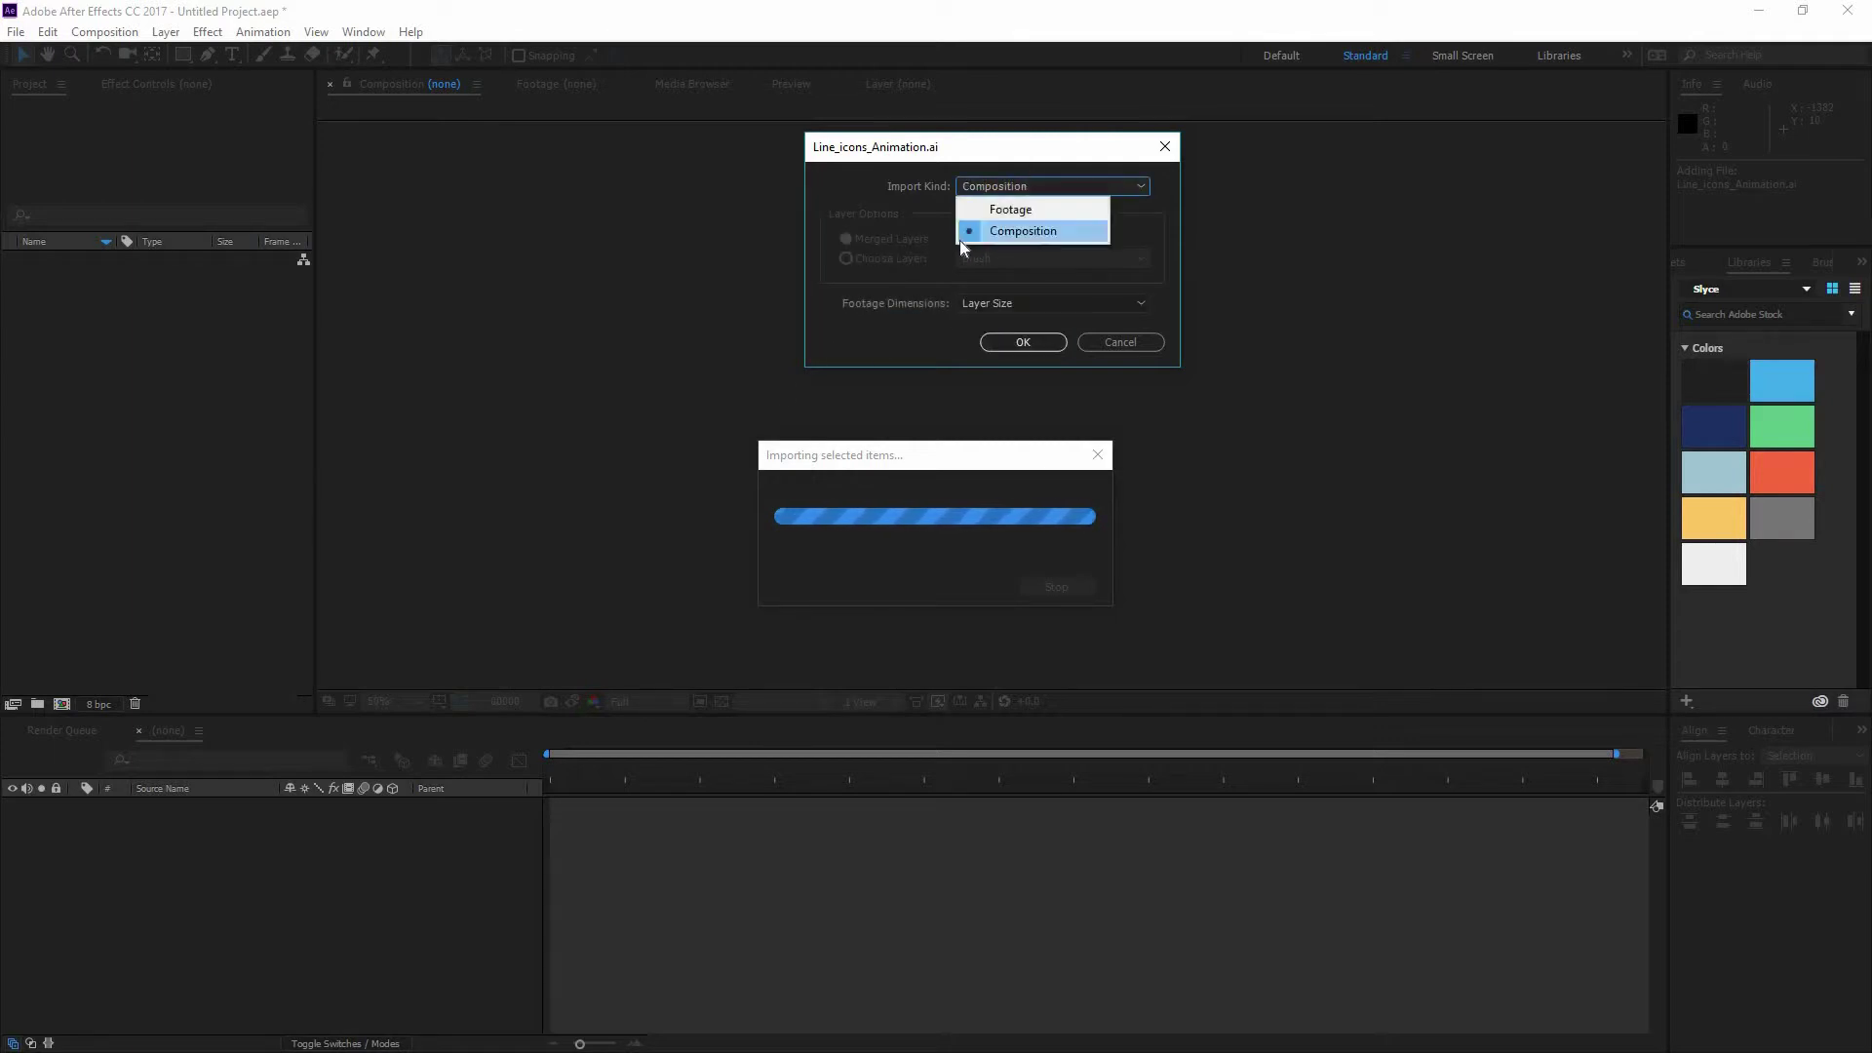
click(997, 211)
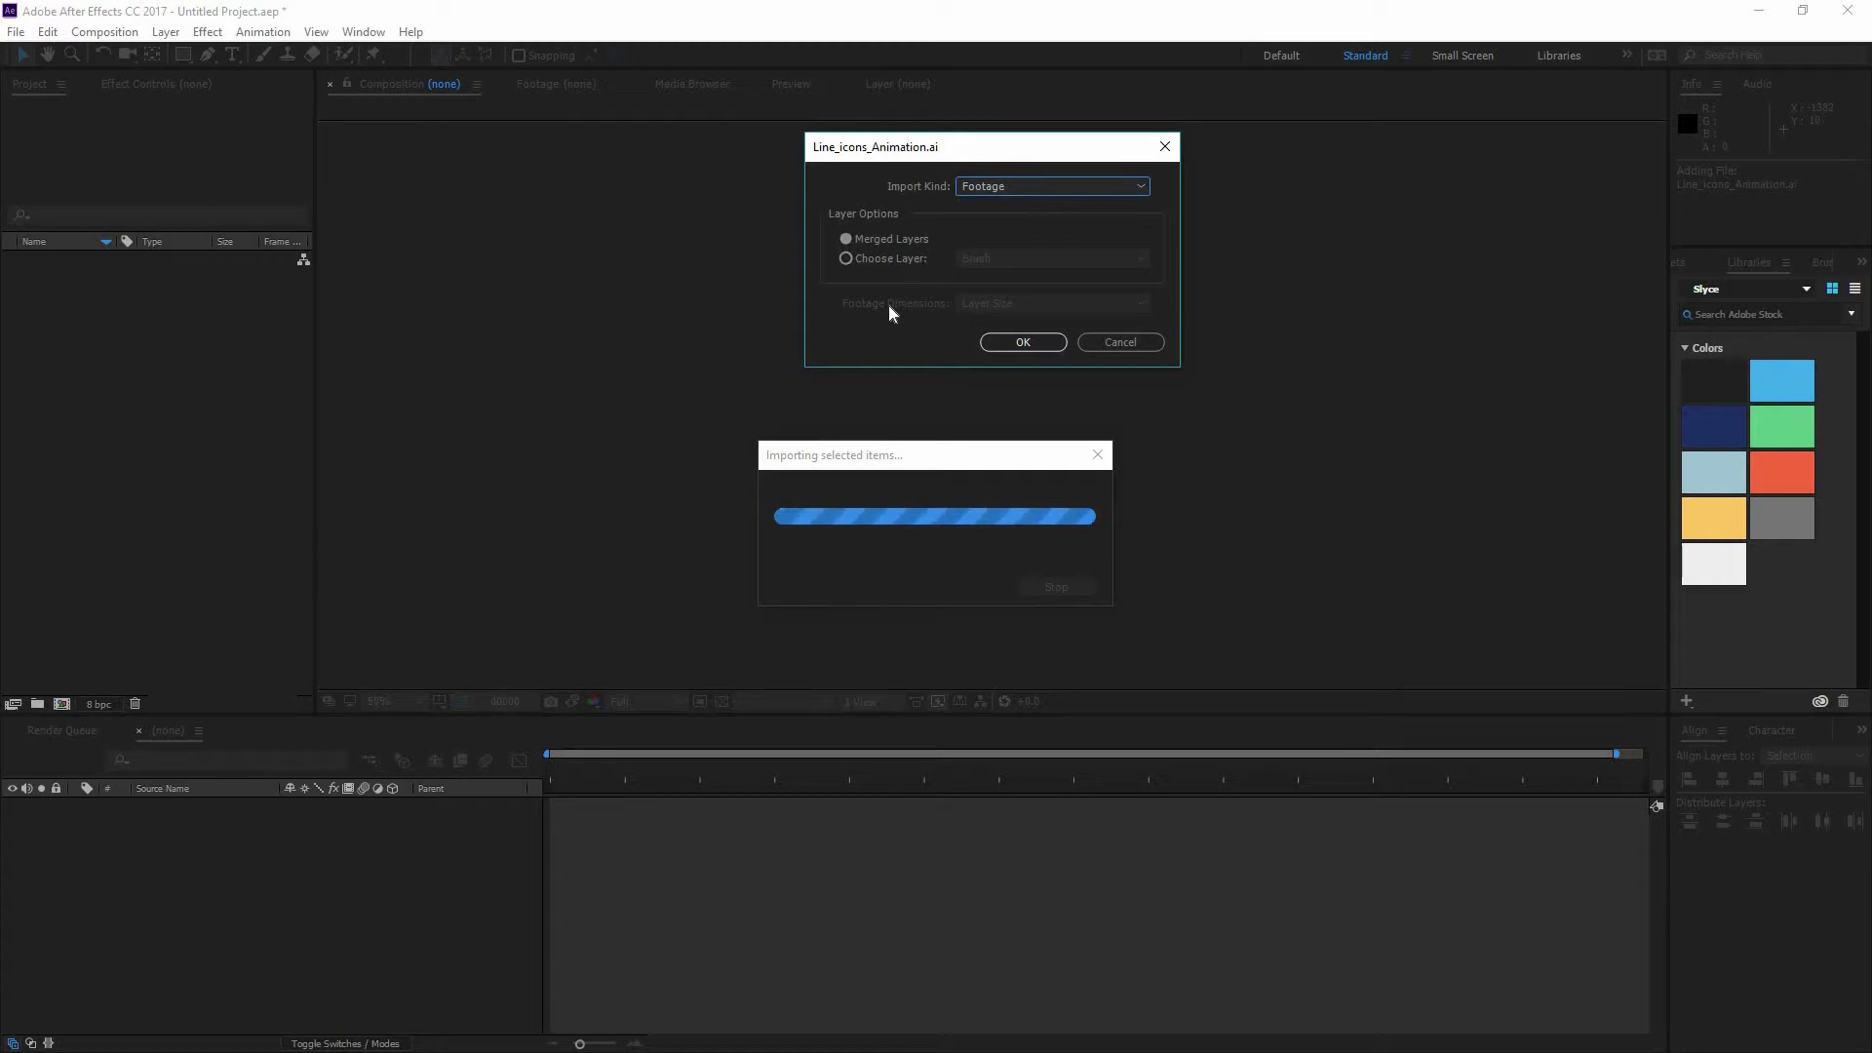
click(1049, 187)
click(1004, 231)
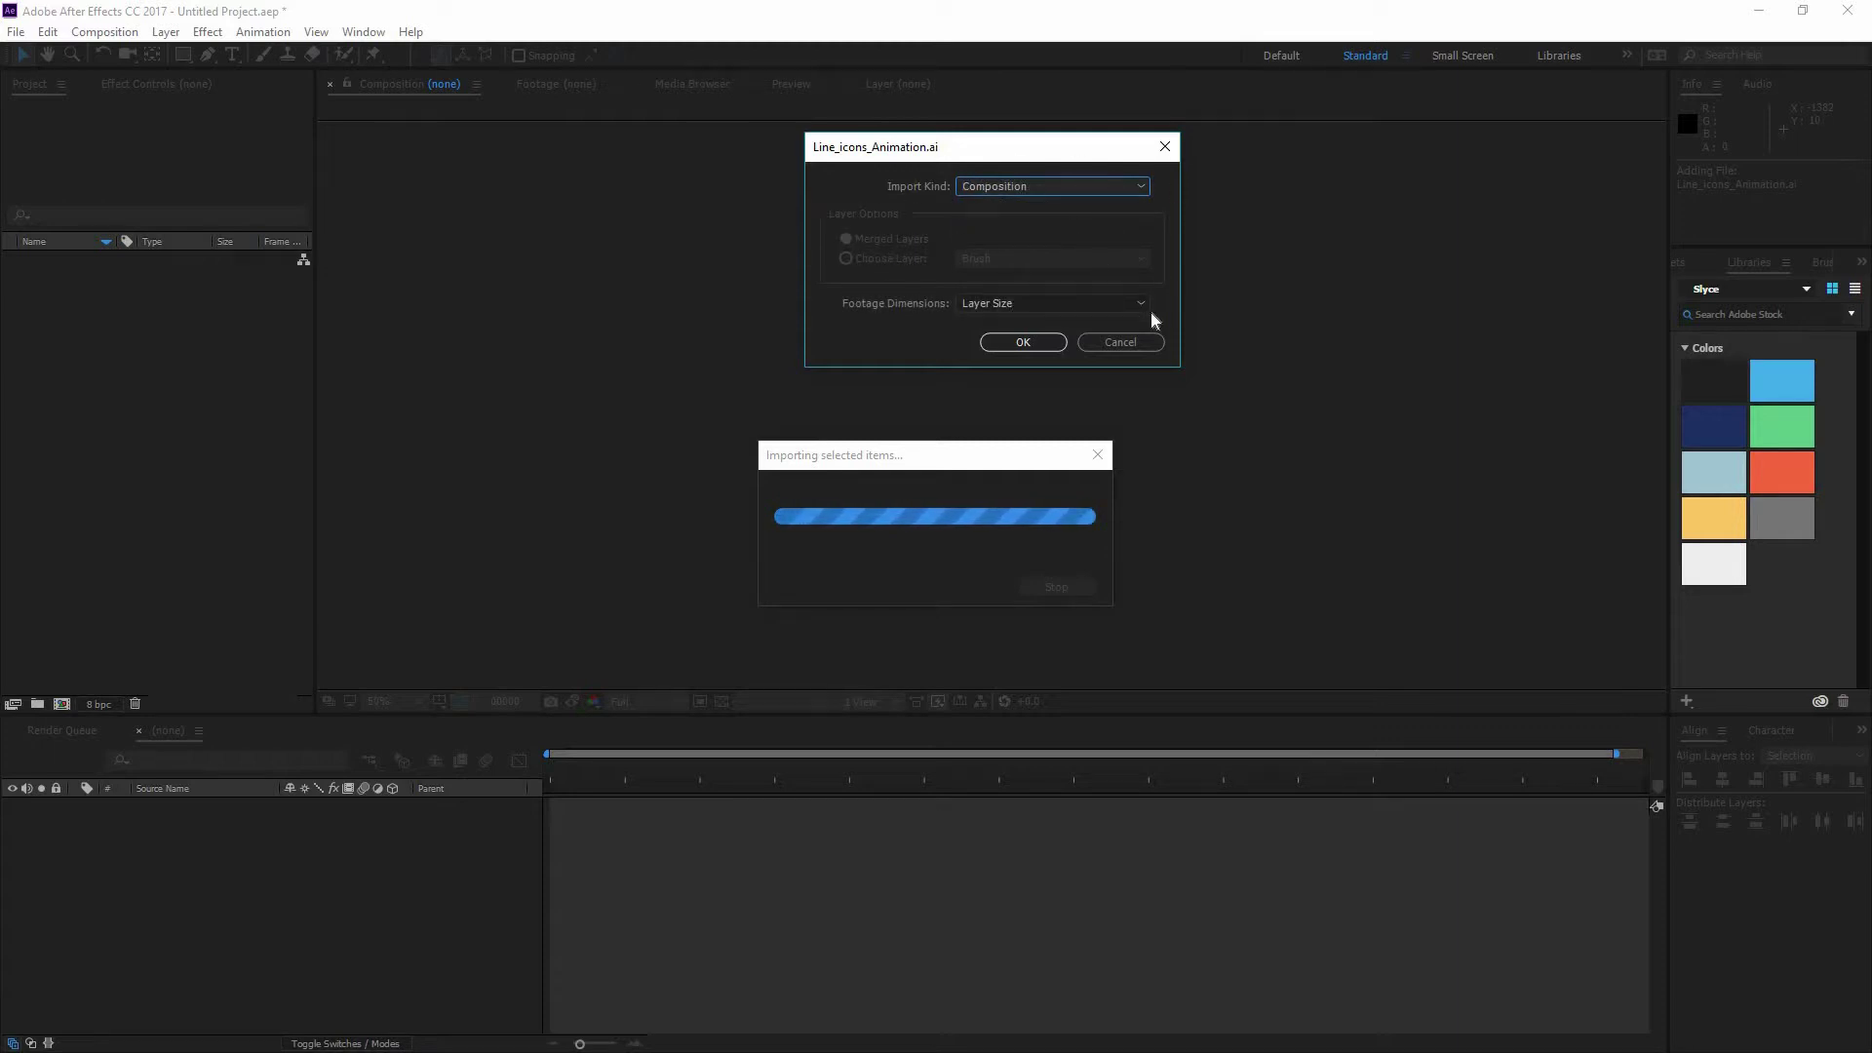
click(1052, 308)
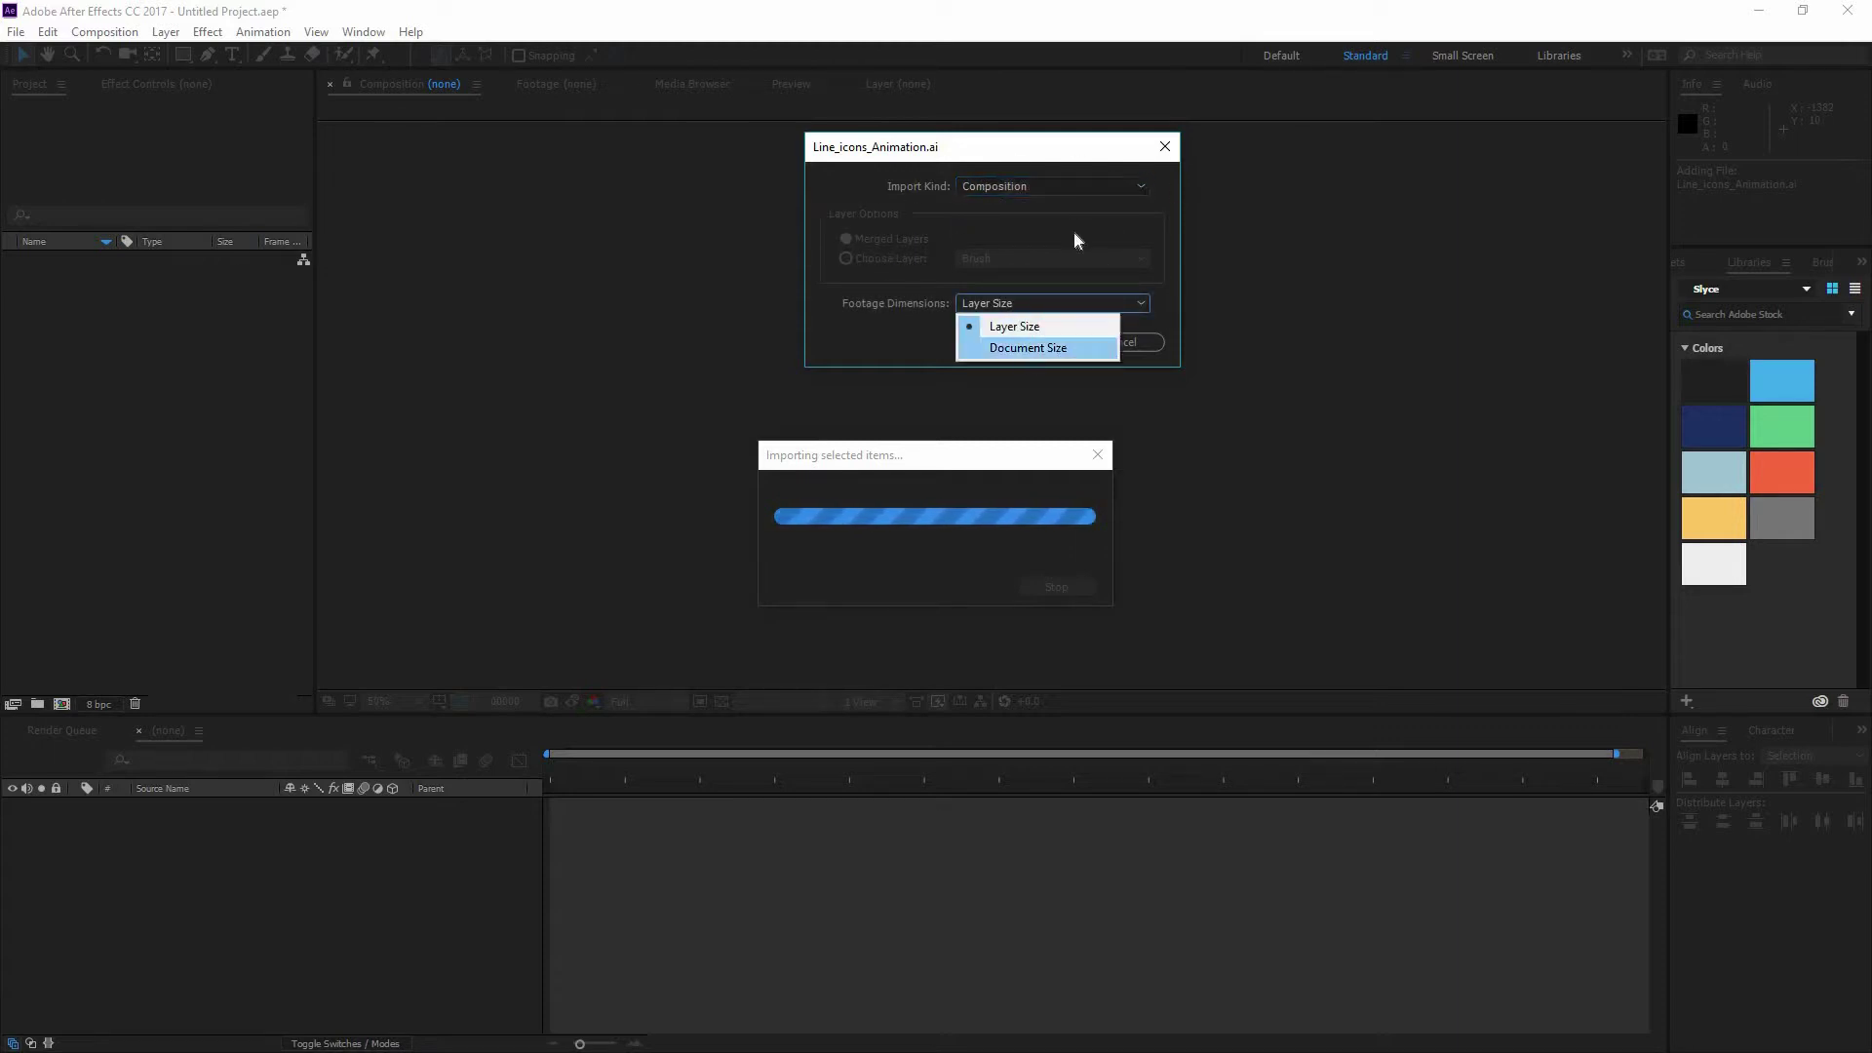
click(1038, 349)
- Confirm the import, open Line_icons_Animation, and set its background color to white (FFFFFF)
click(1032, 342)
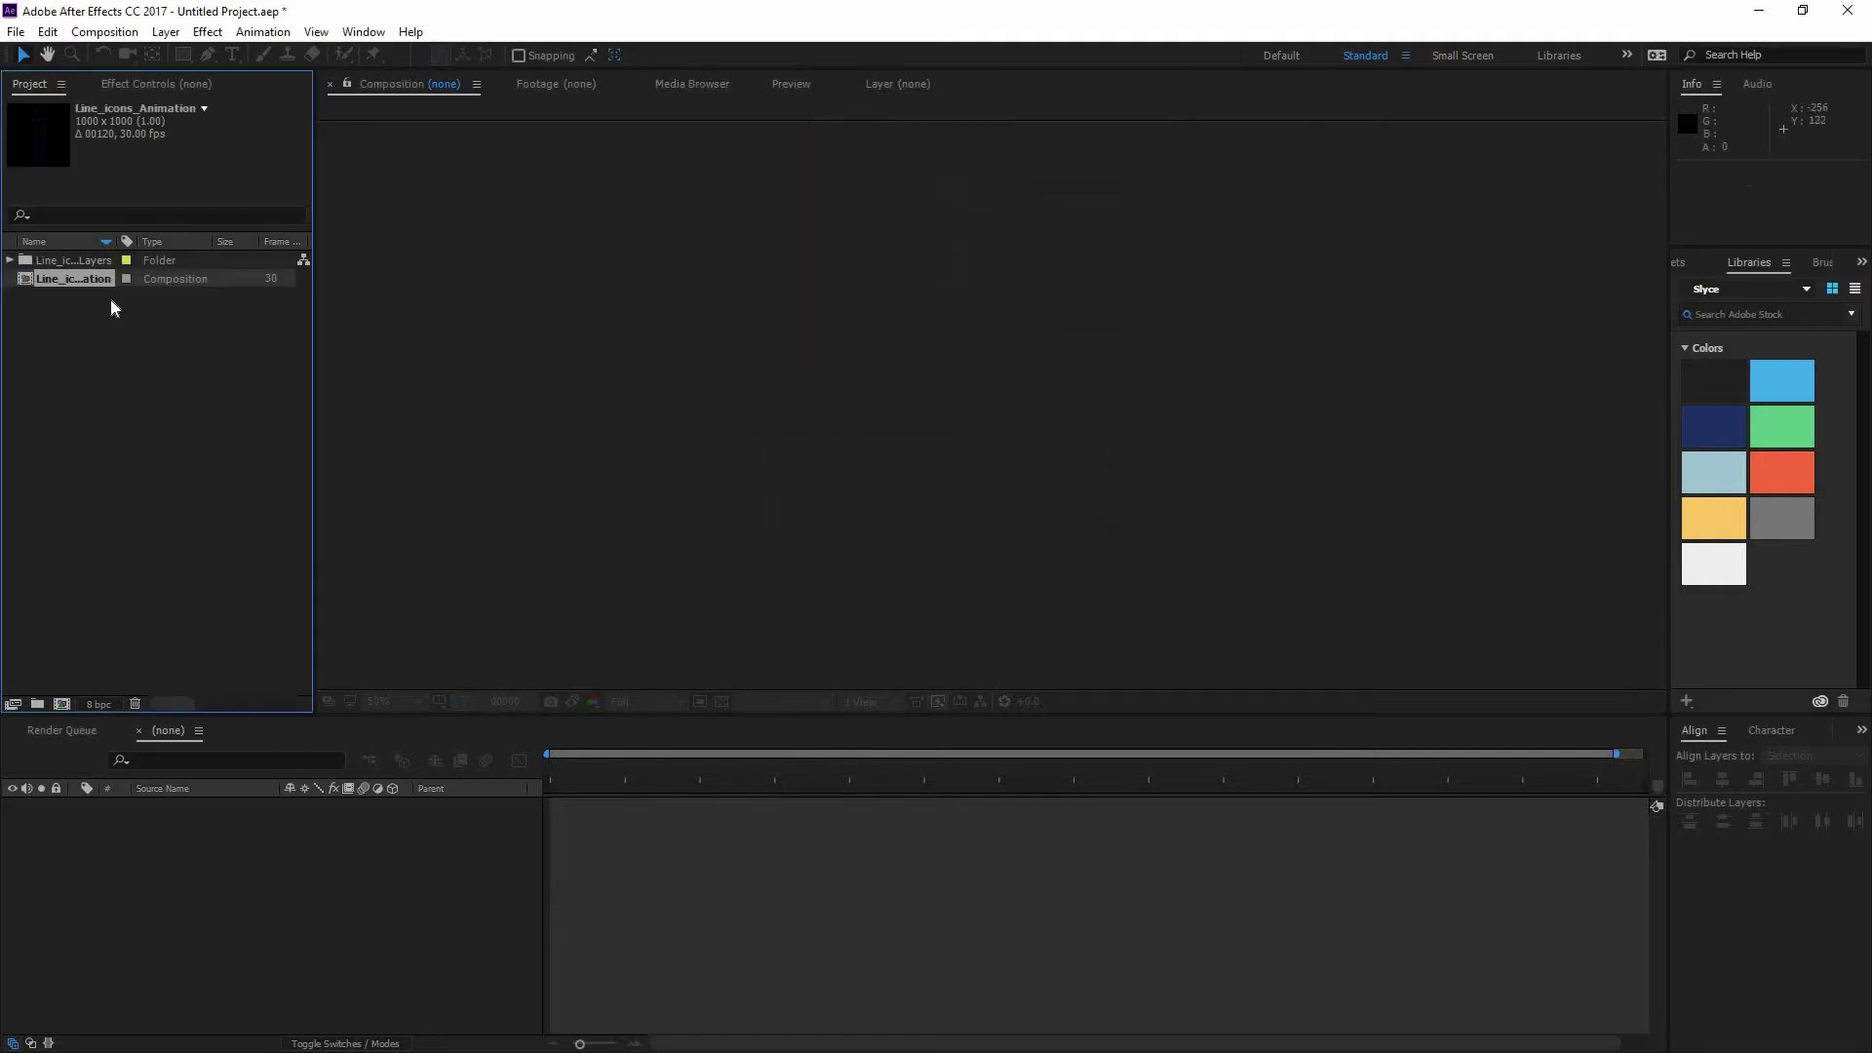
double_click(73, 278)
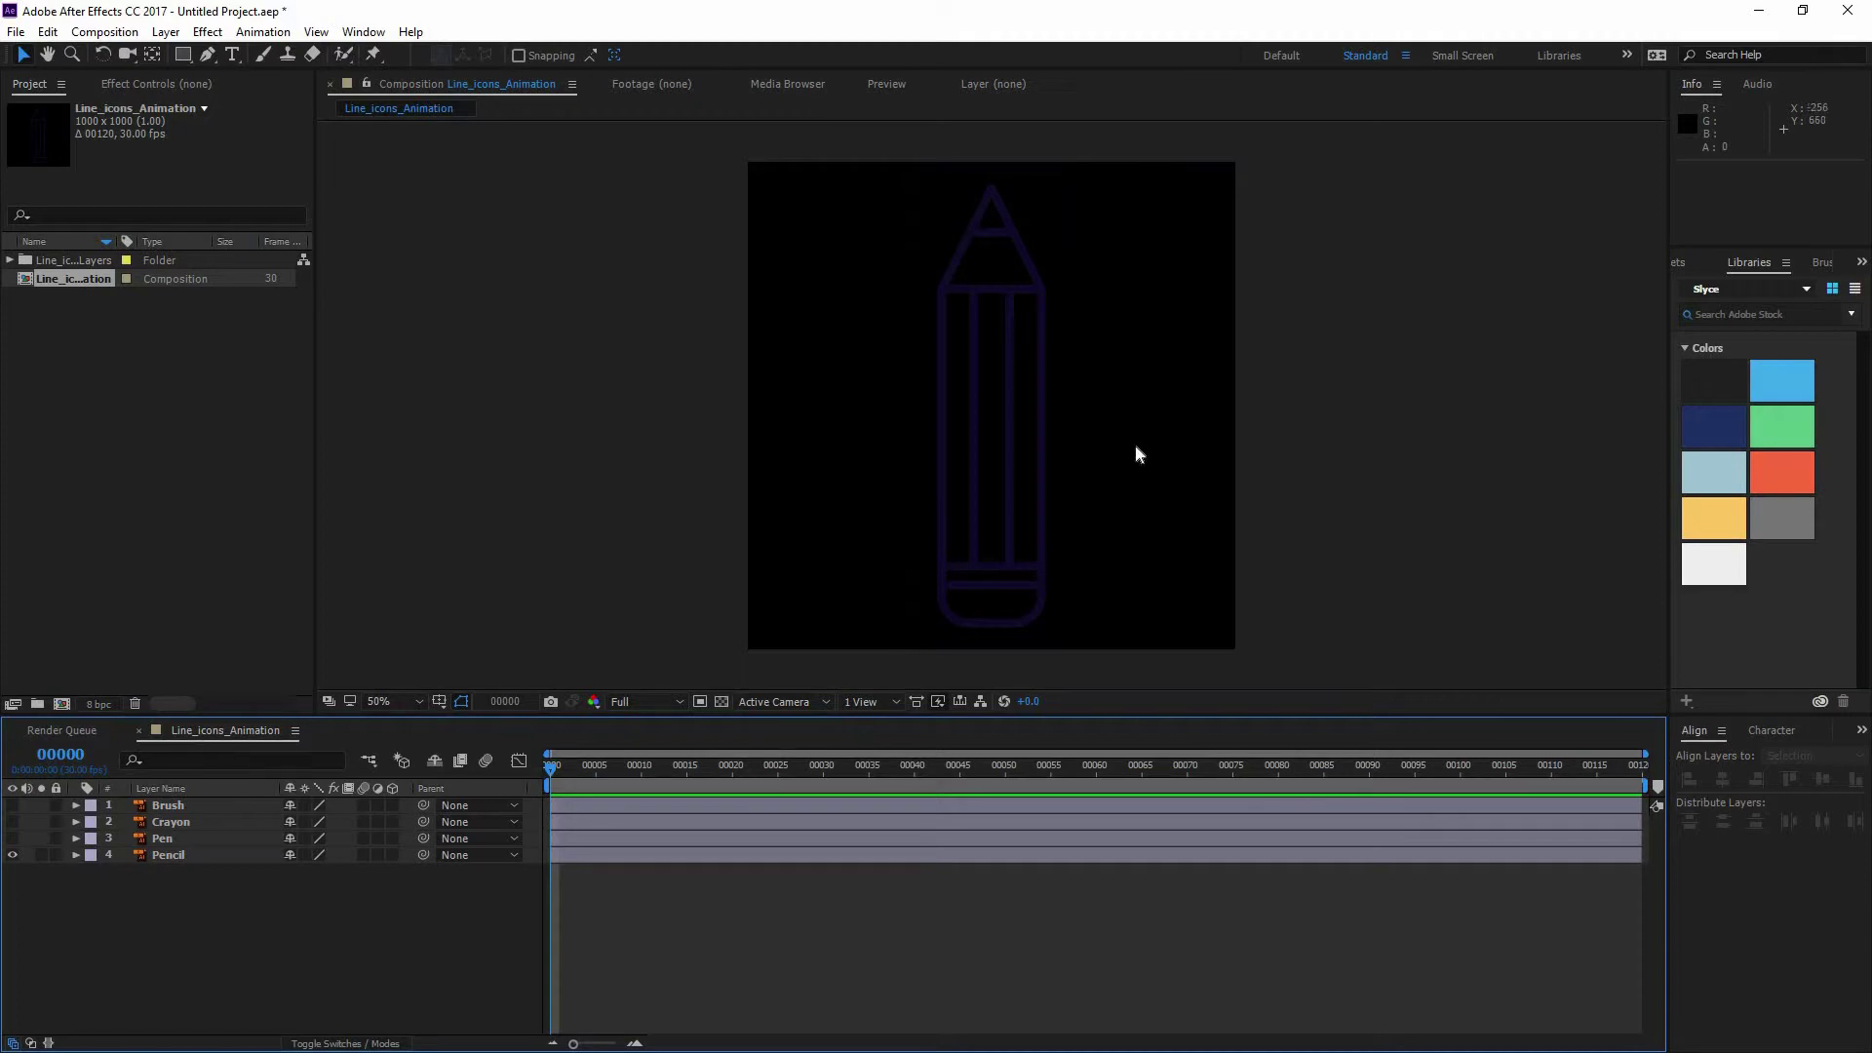
right_click(61, 279)
click(177, 292)
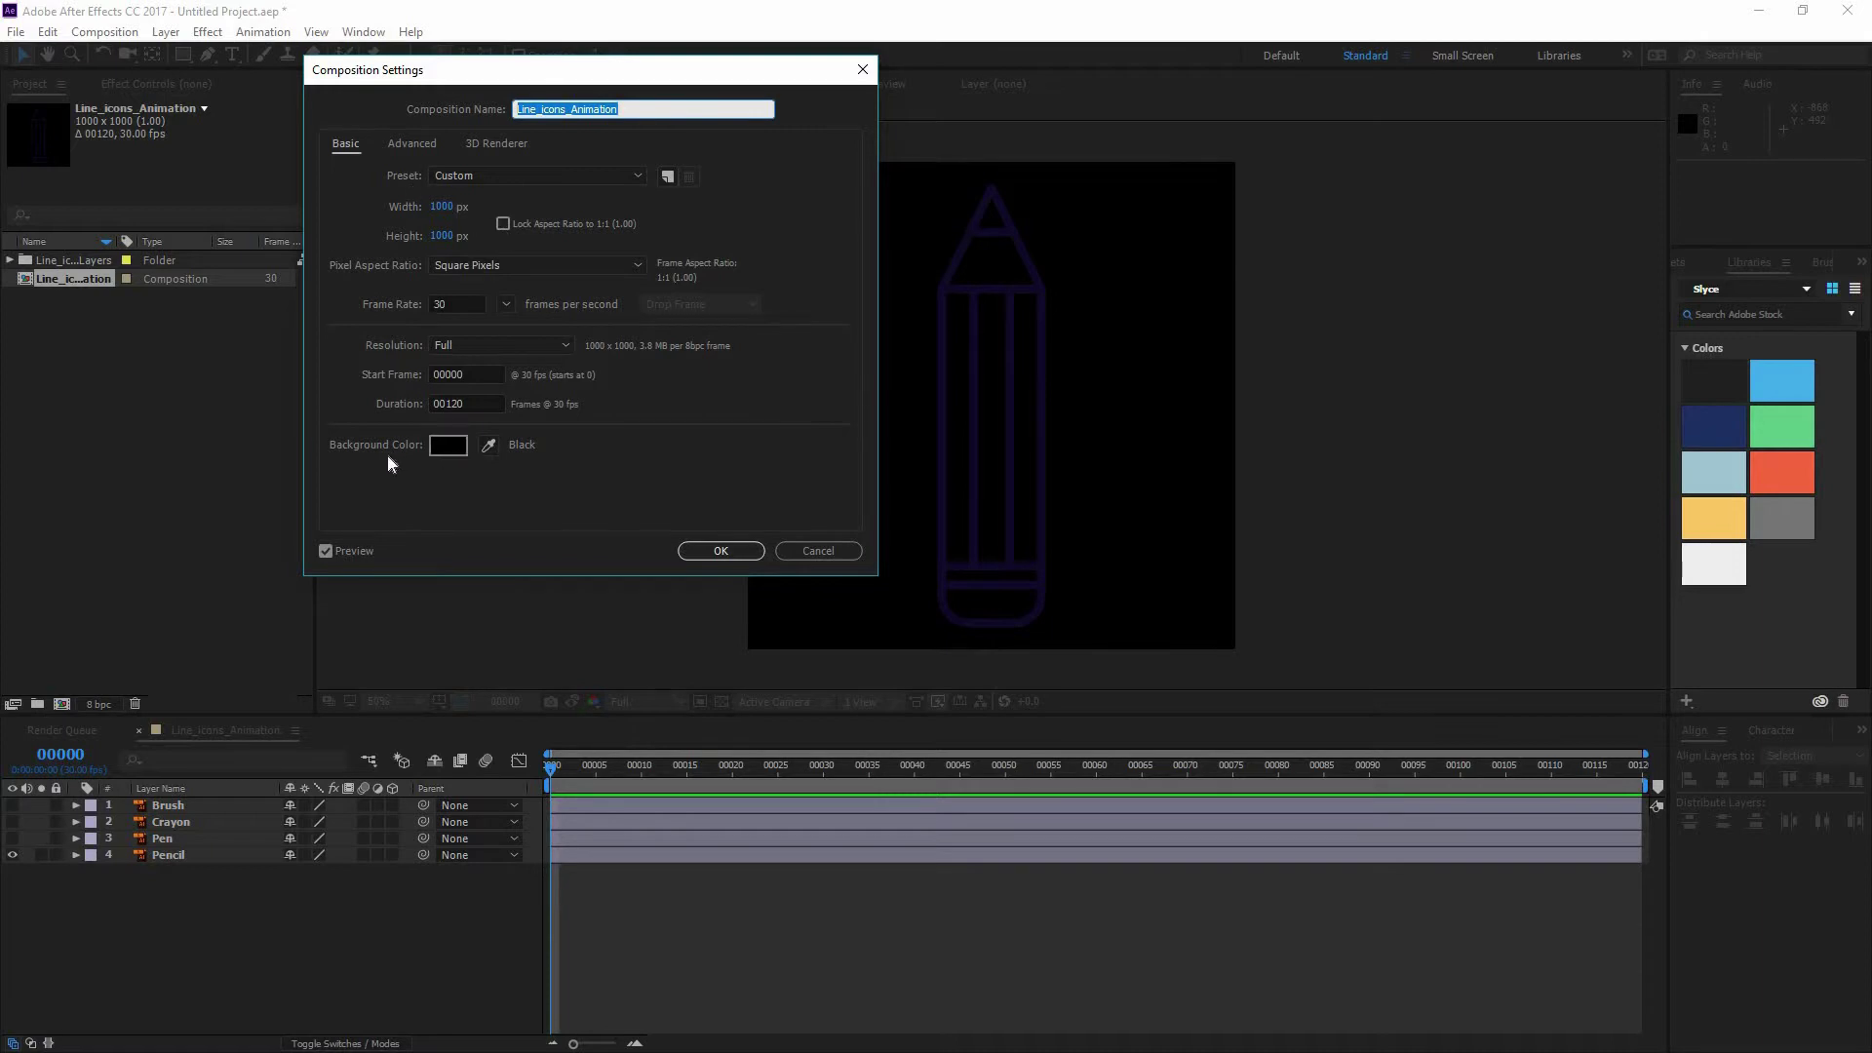
click(437, 445)
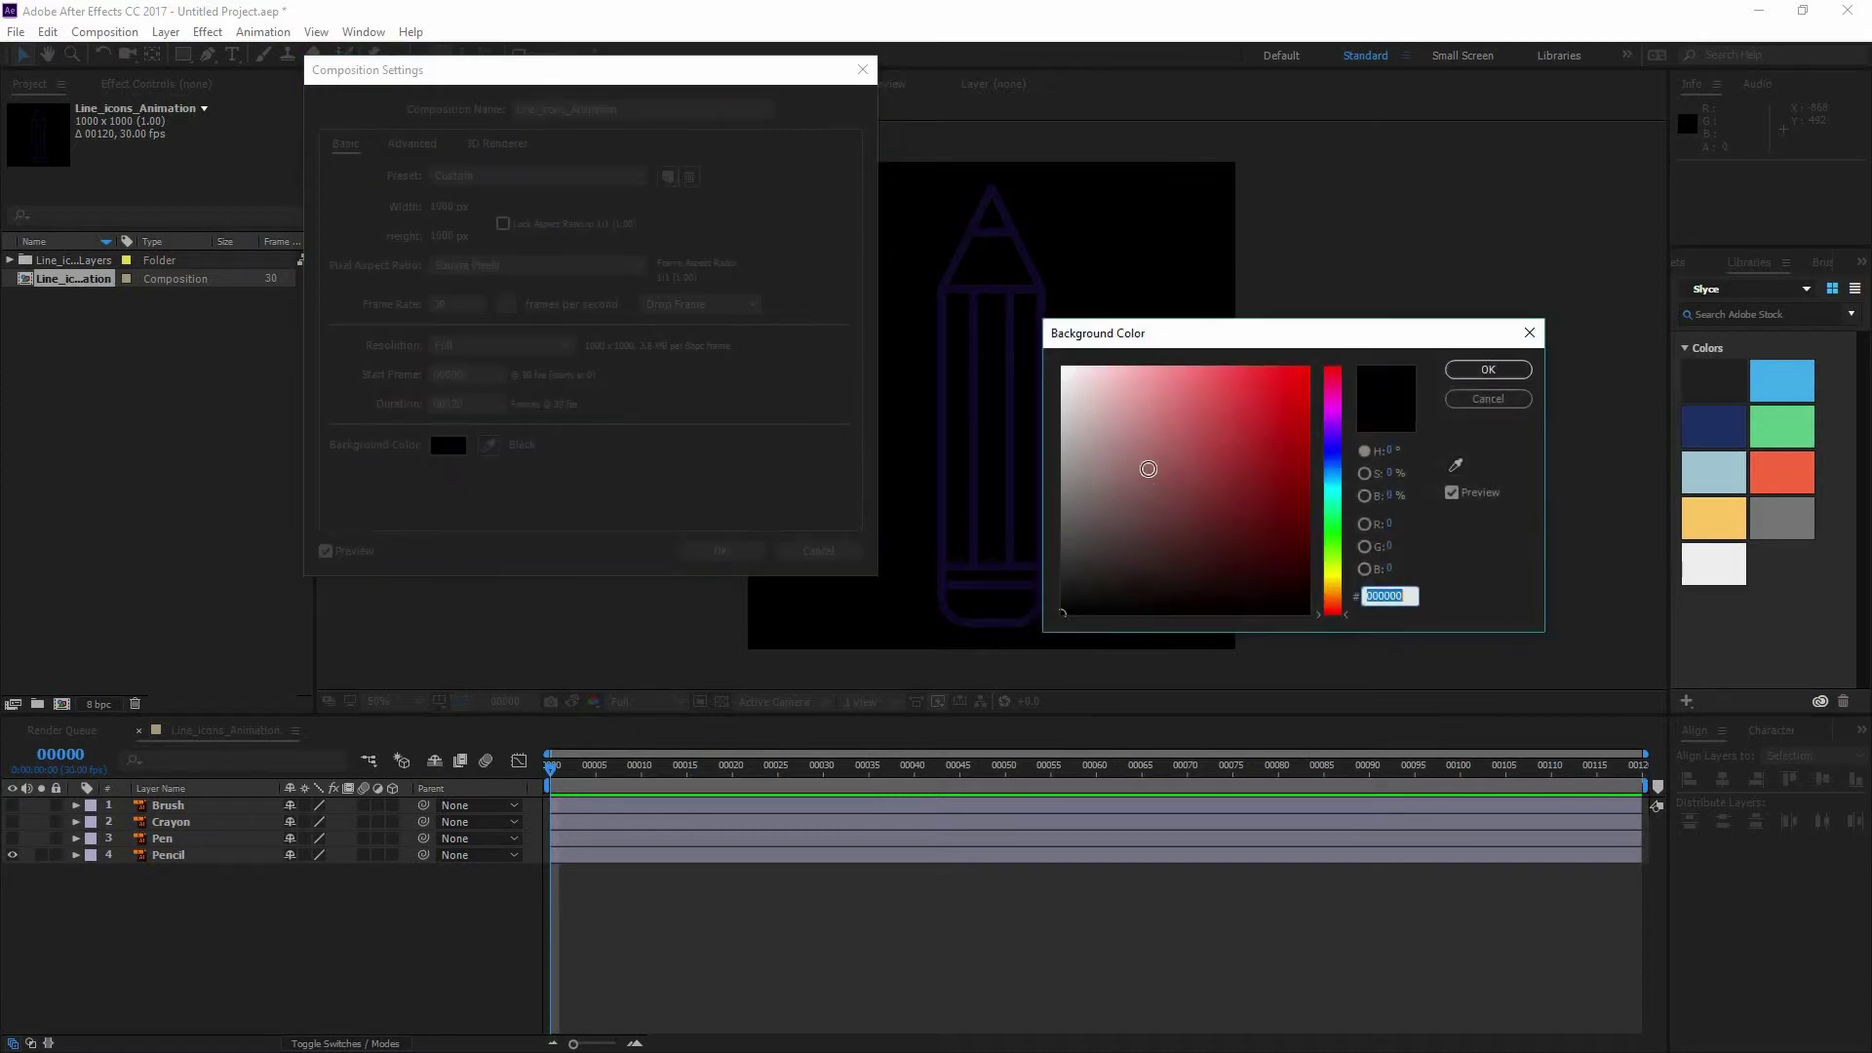
text(FFFFFF)
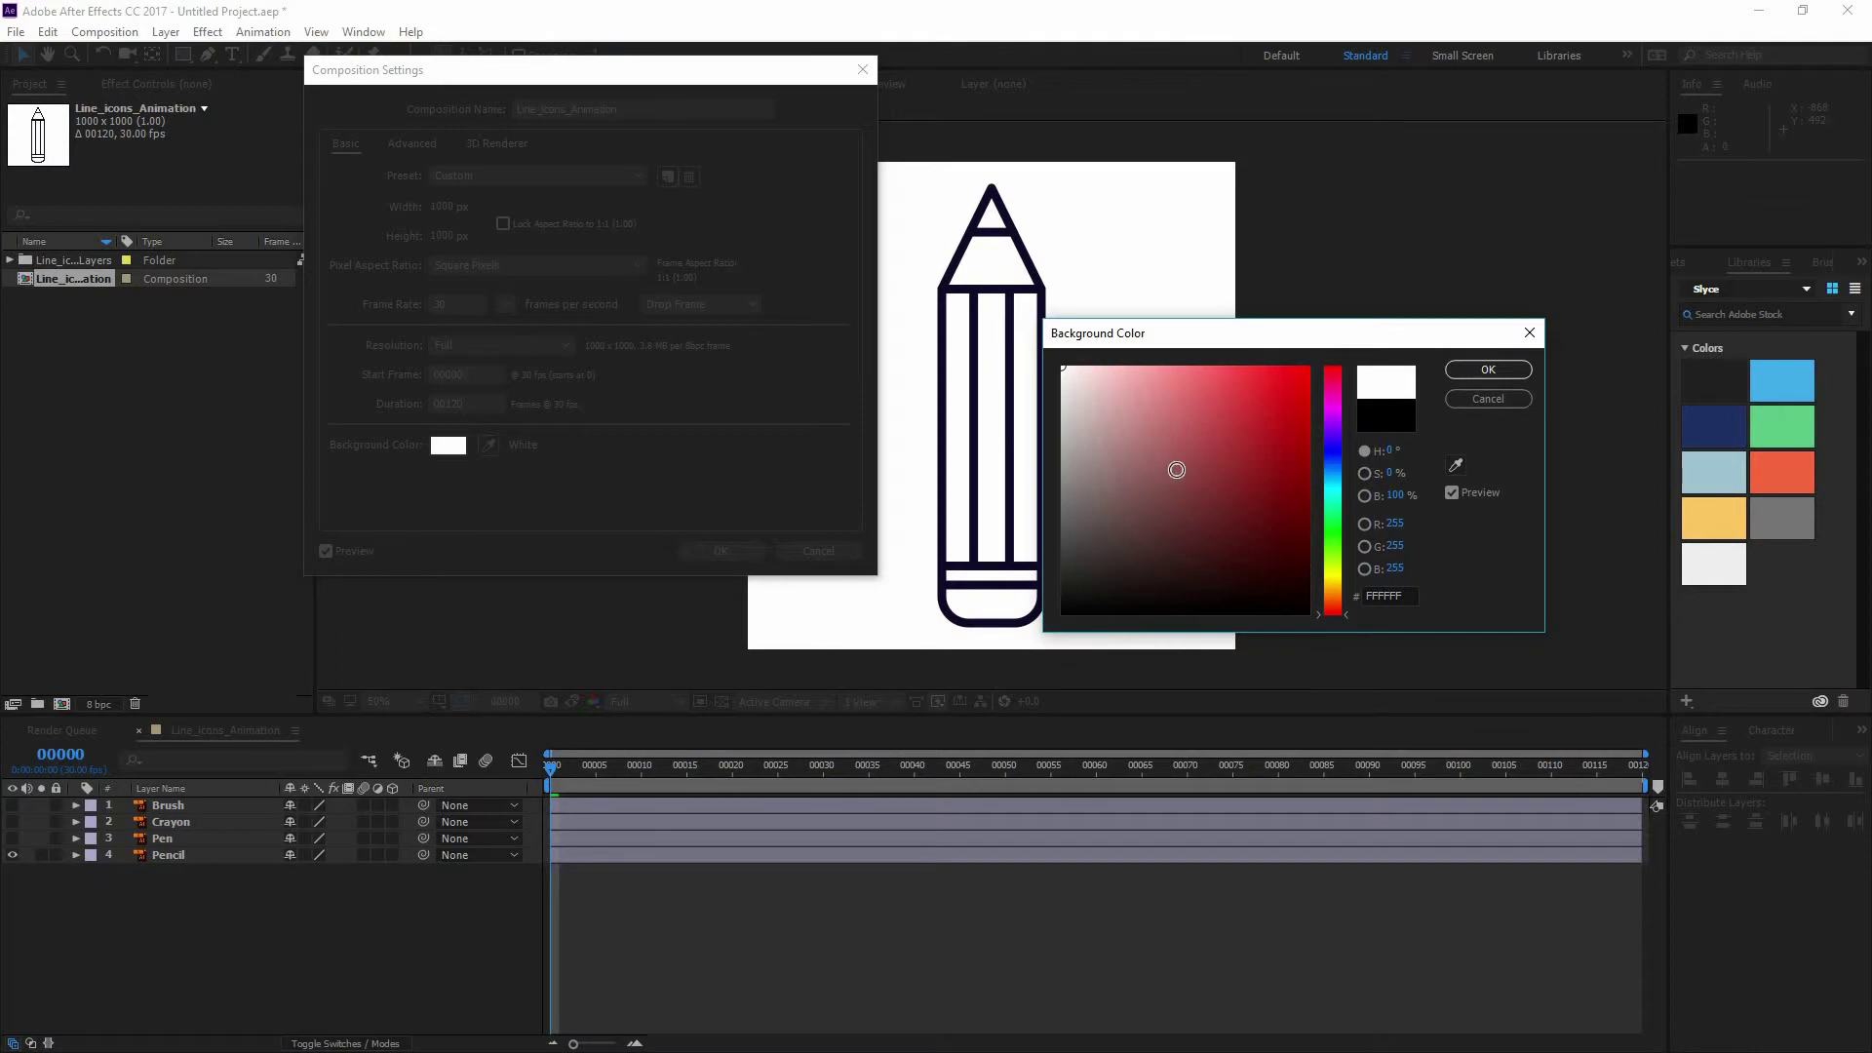
drag(1221, 469, 915, 286)
click(1499, 370)
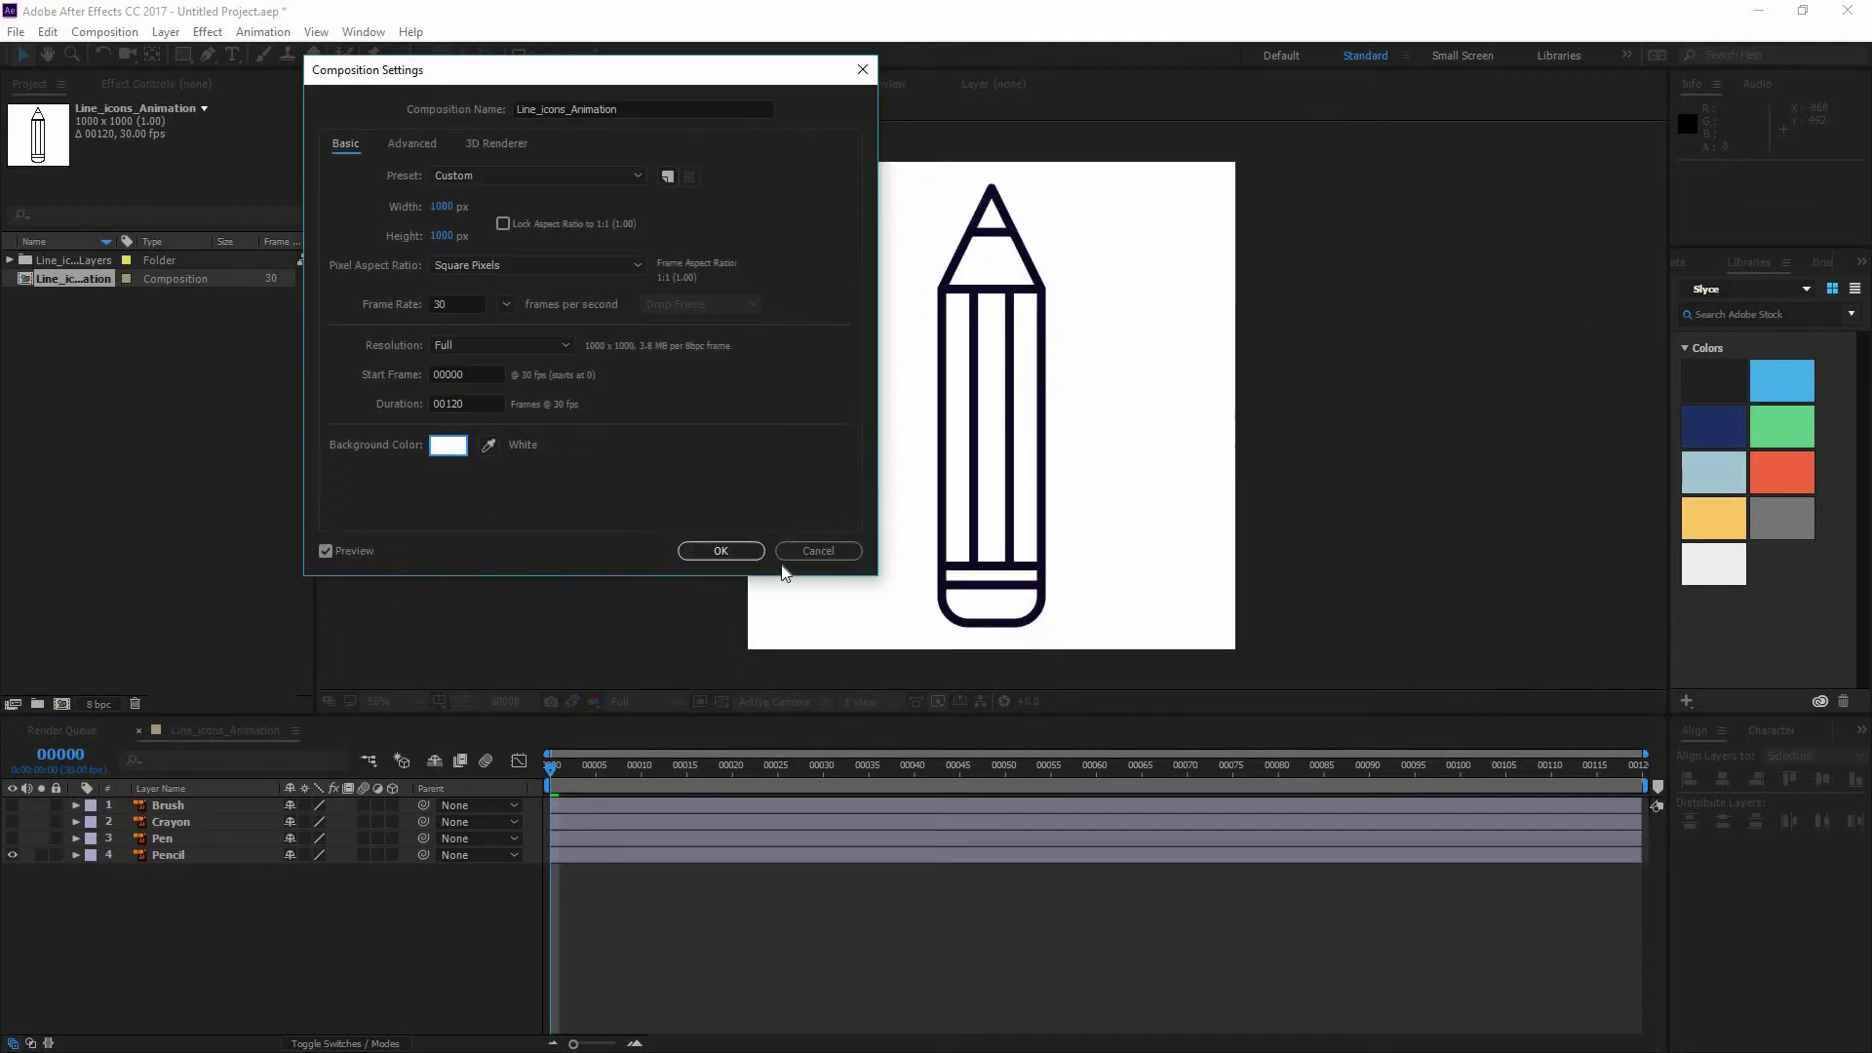
click(734, 549)
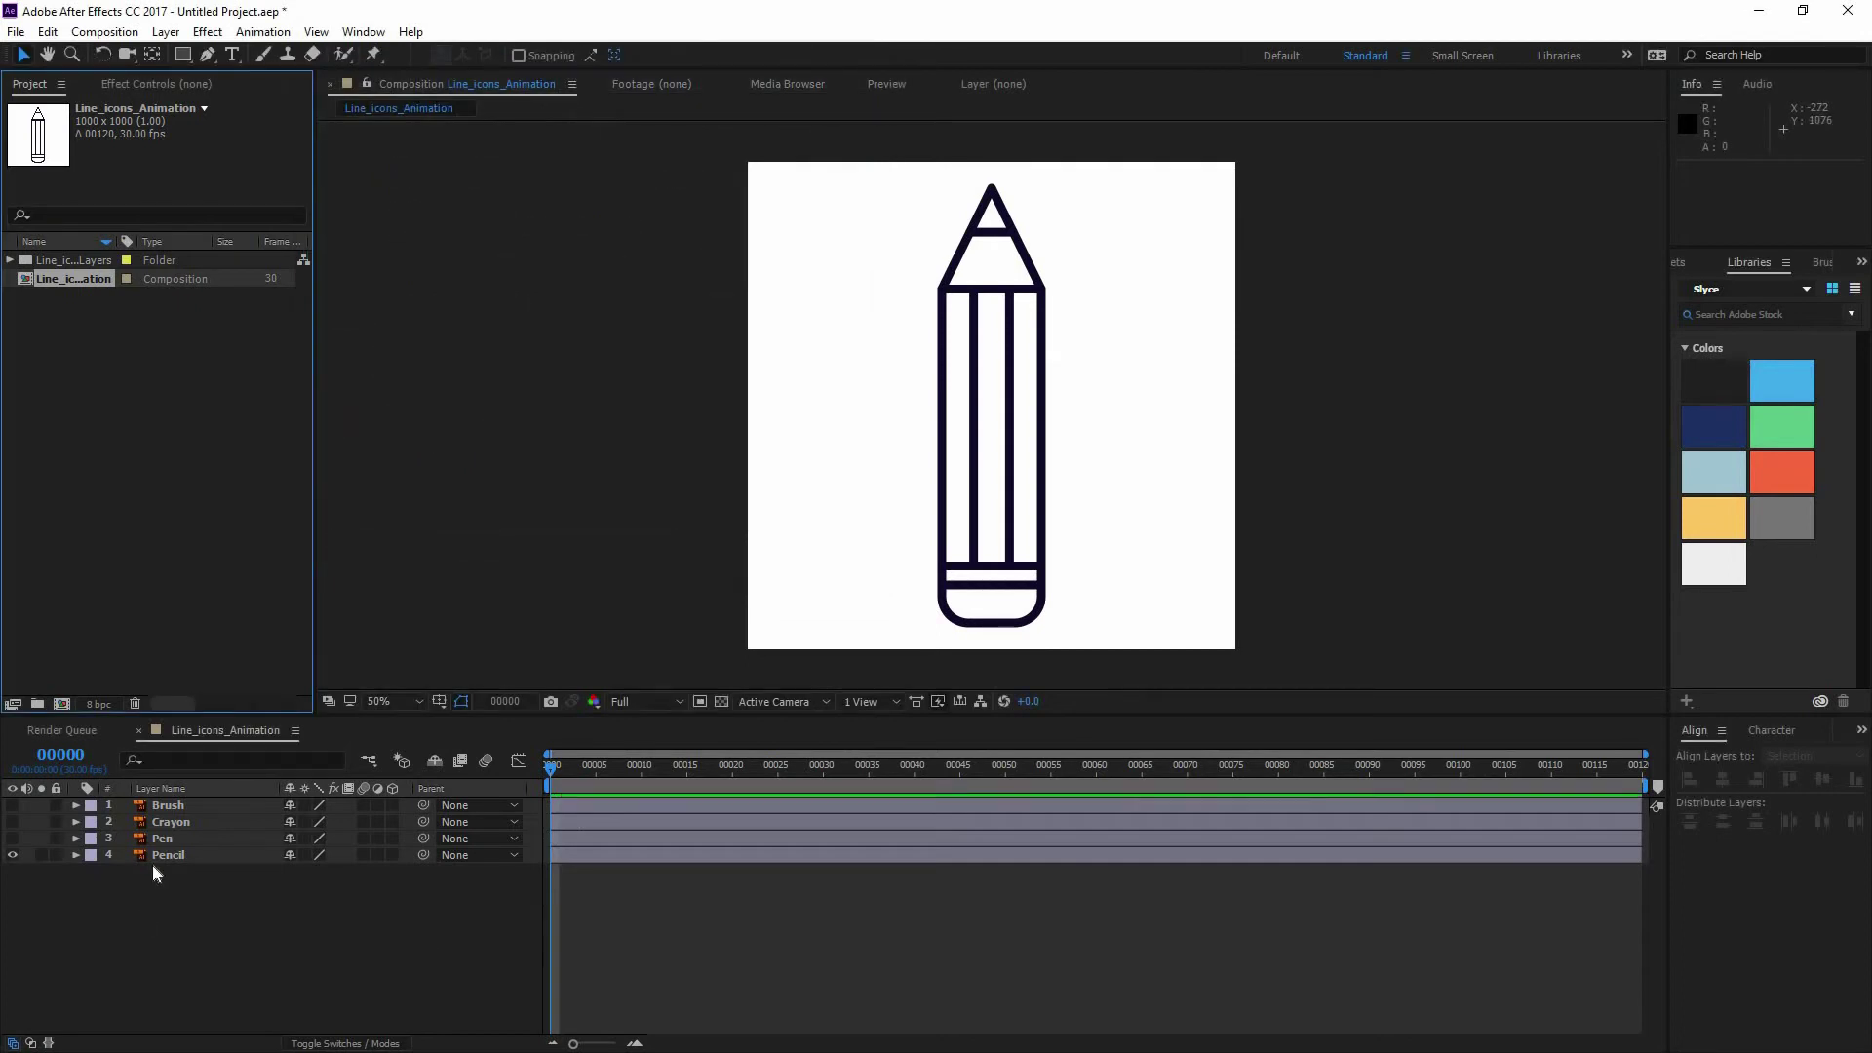
- Scale the Pencil layer up to about 347% and zoom in to inspect its edges
click(120, 857)
click(13, 855)
click(15, 855)
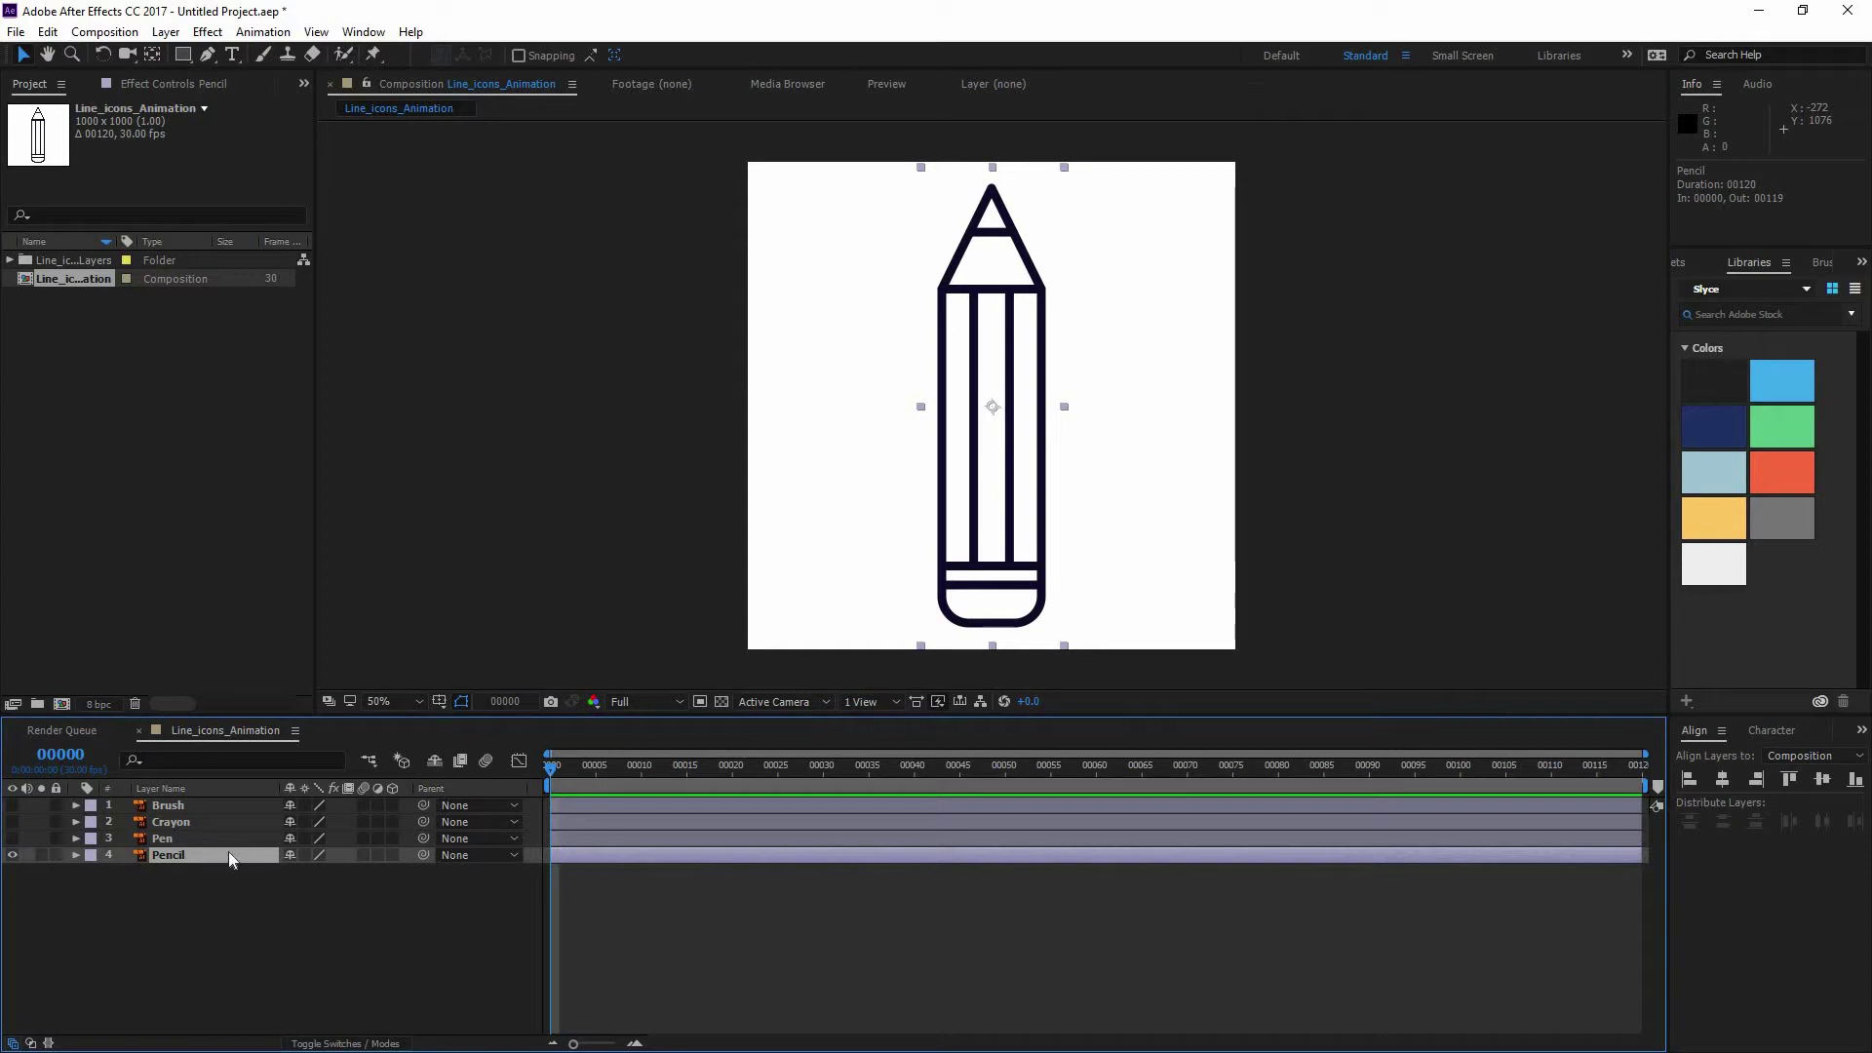
key(s)
mouse_move(314, 871)
mouse_down()
mouse_move(1108, 415)
mouse_move(886, 405)
mouse_up()
key(period)
key(period)
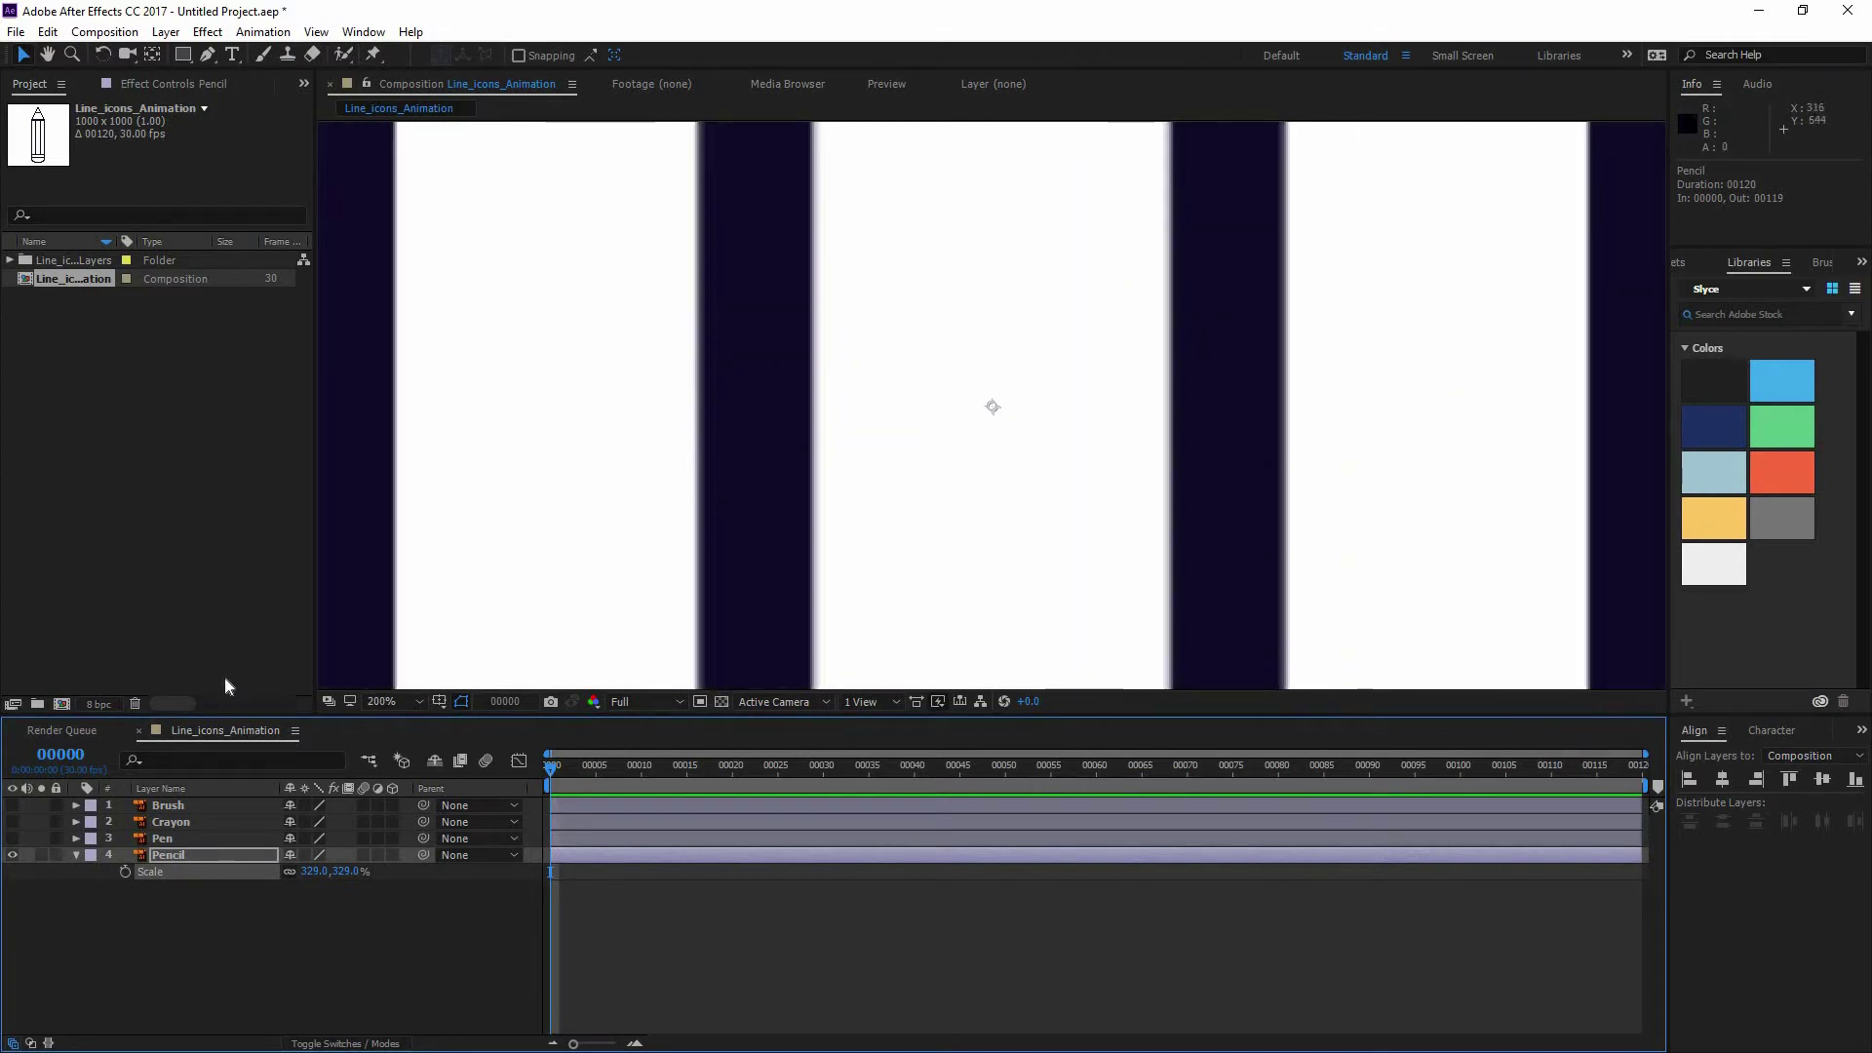
- Enable Continuously Rasterize on the Pencil layer and return its Scale to 100%
click(305, 855)
key(shift+slash)
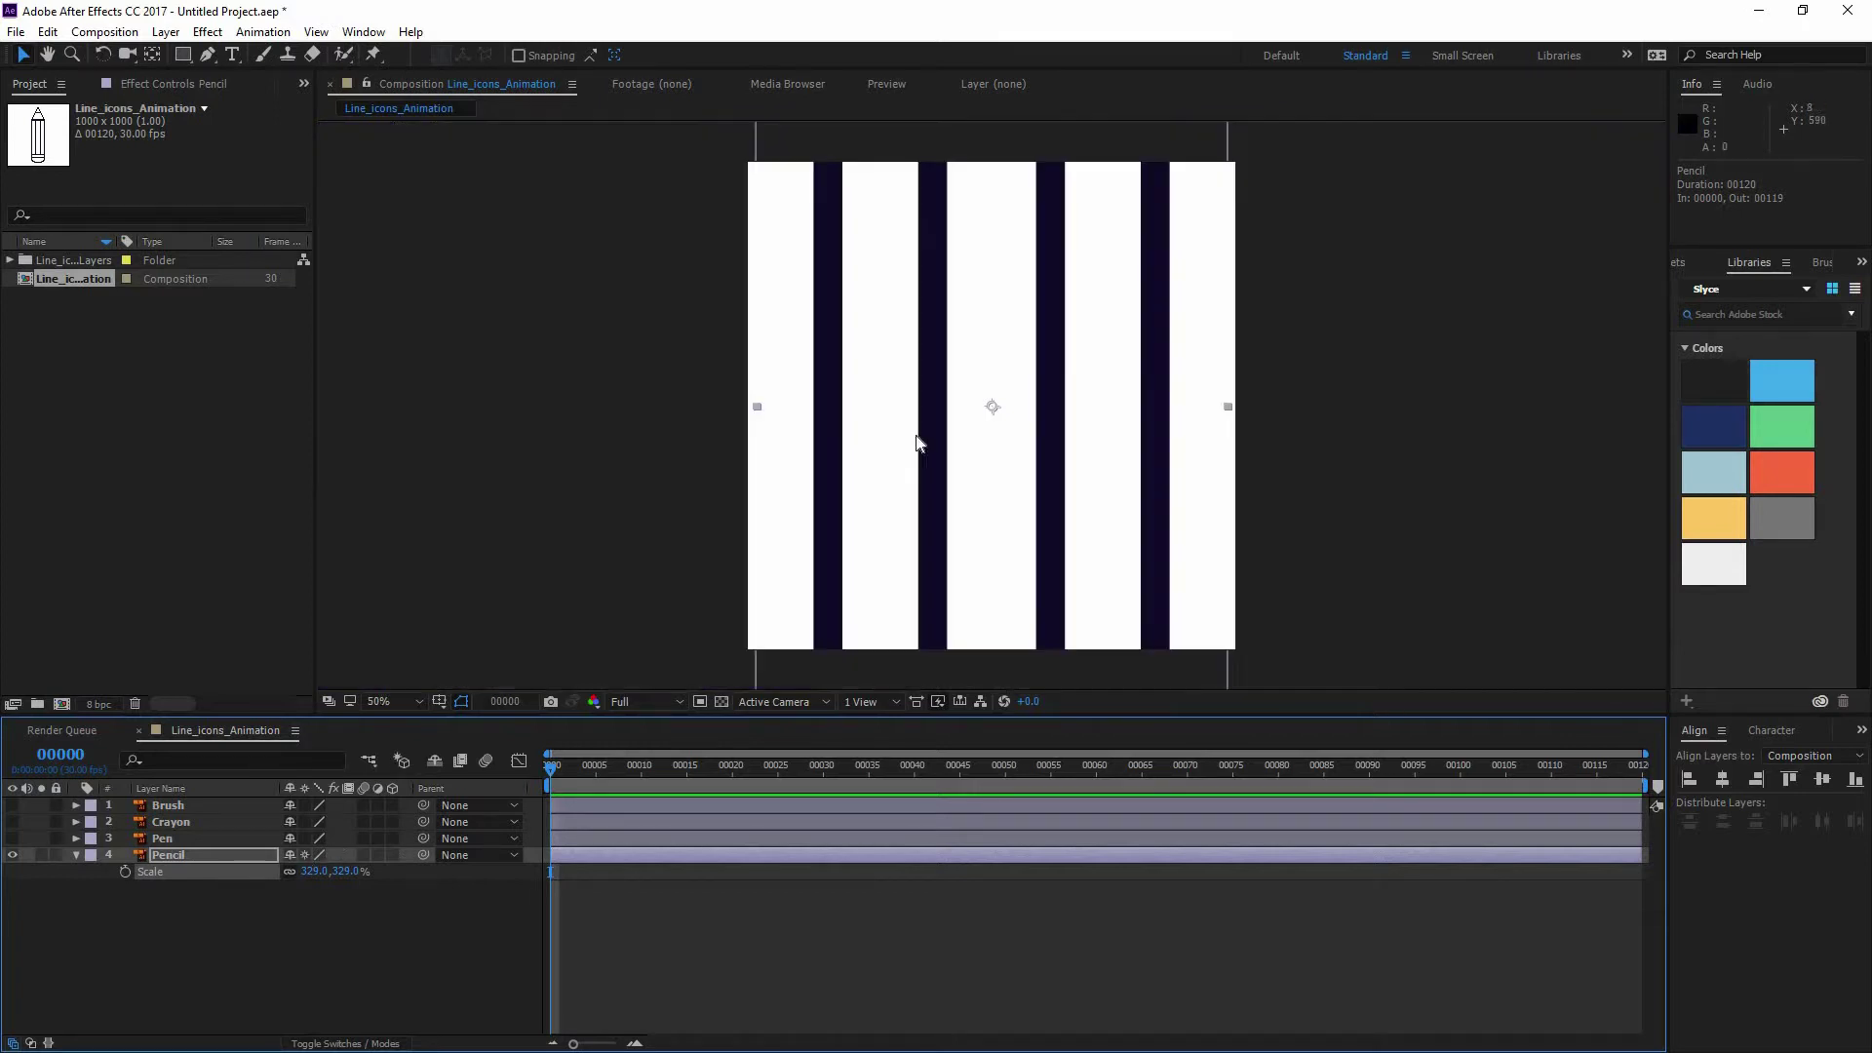
mouse_move(340, 869)
mouse_down()
mouse_move(419, 870)
mouse_move(66, 868)
mouse_up()
key(ctrl+z)
key(ctrl+z)
click(179, 904)
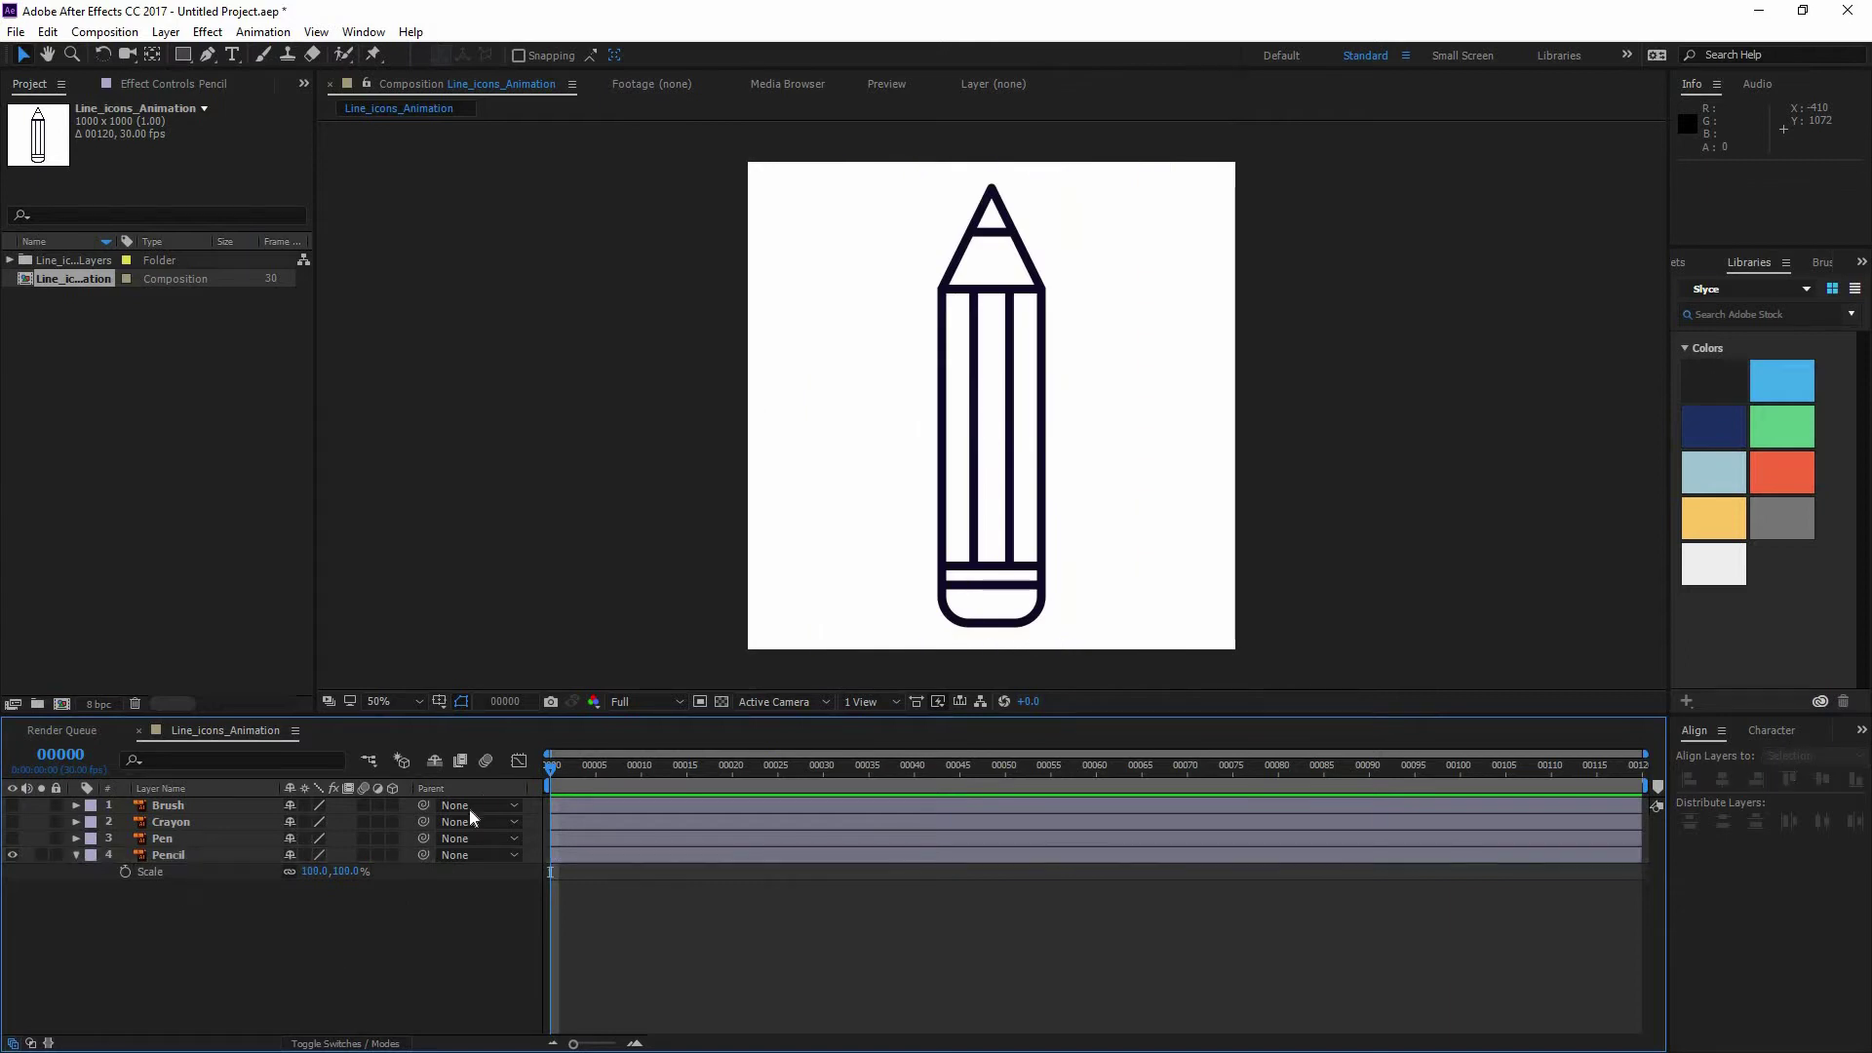
- Convert the Pencil layer's vector artwork into a Pencil Outlines shape layer
click(77, 855)
click(183, 855)
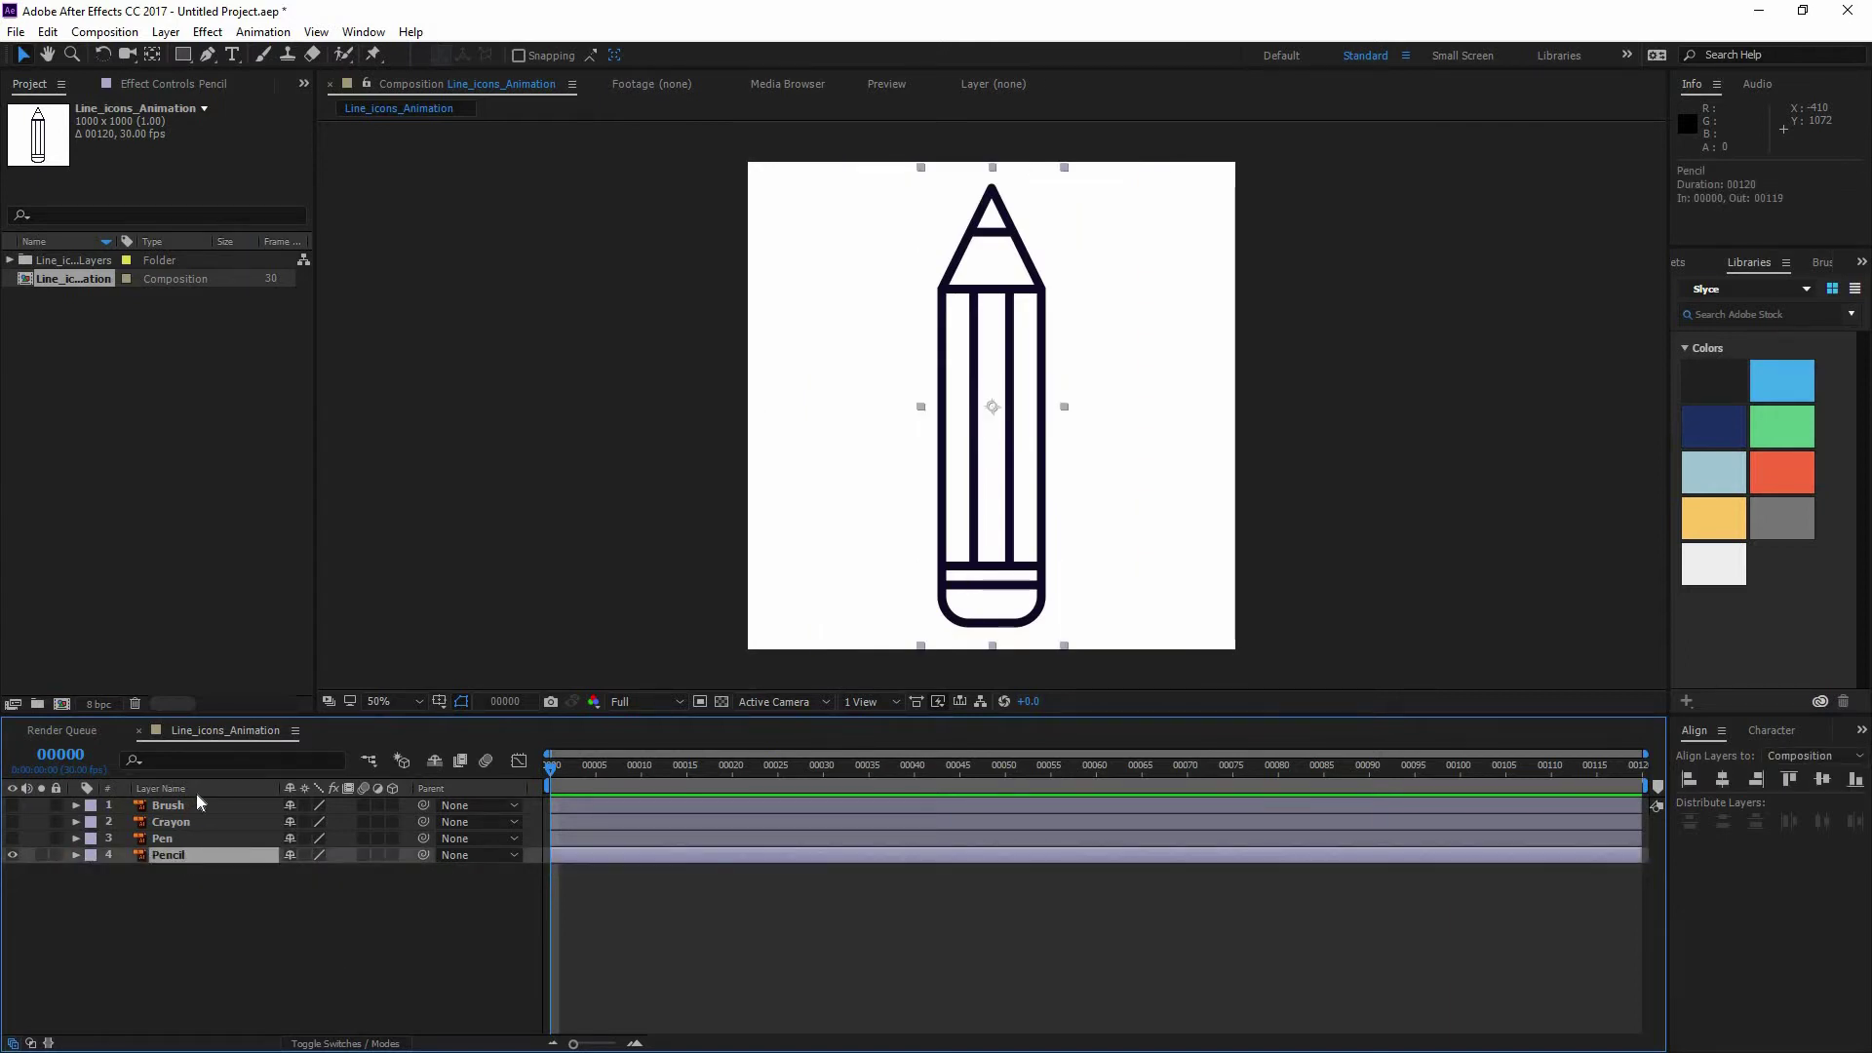
right_click(207, 854)
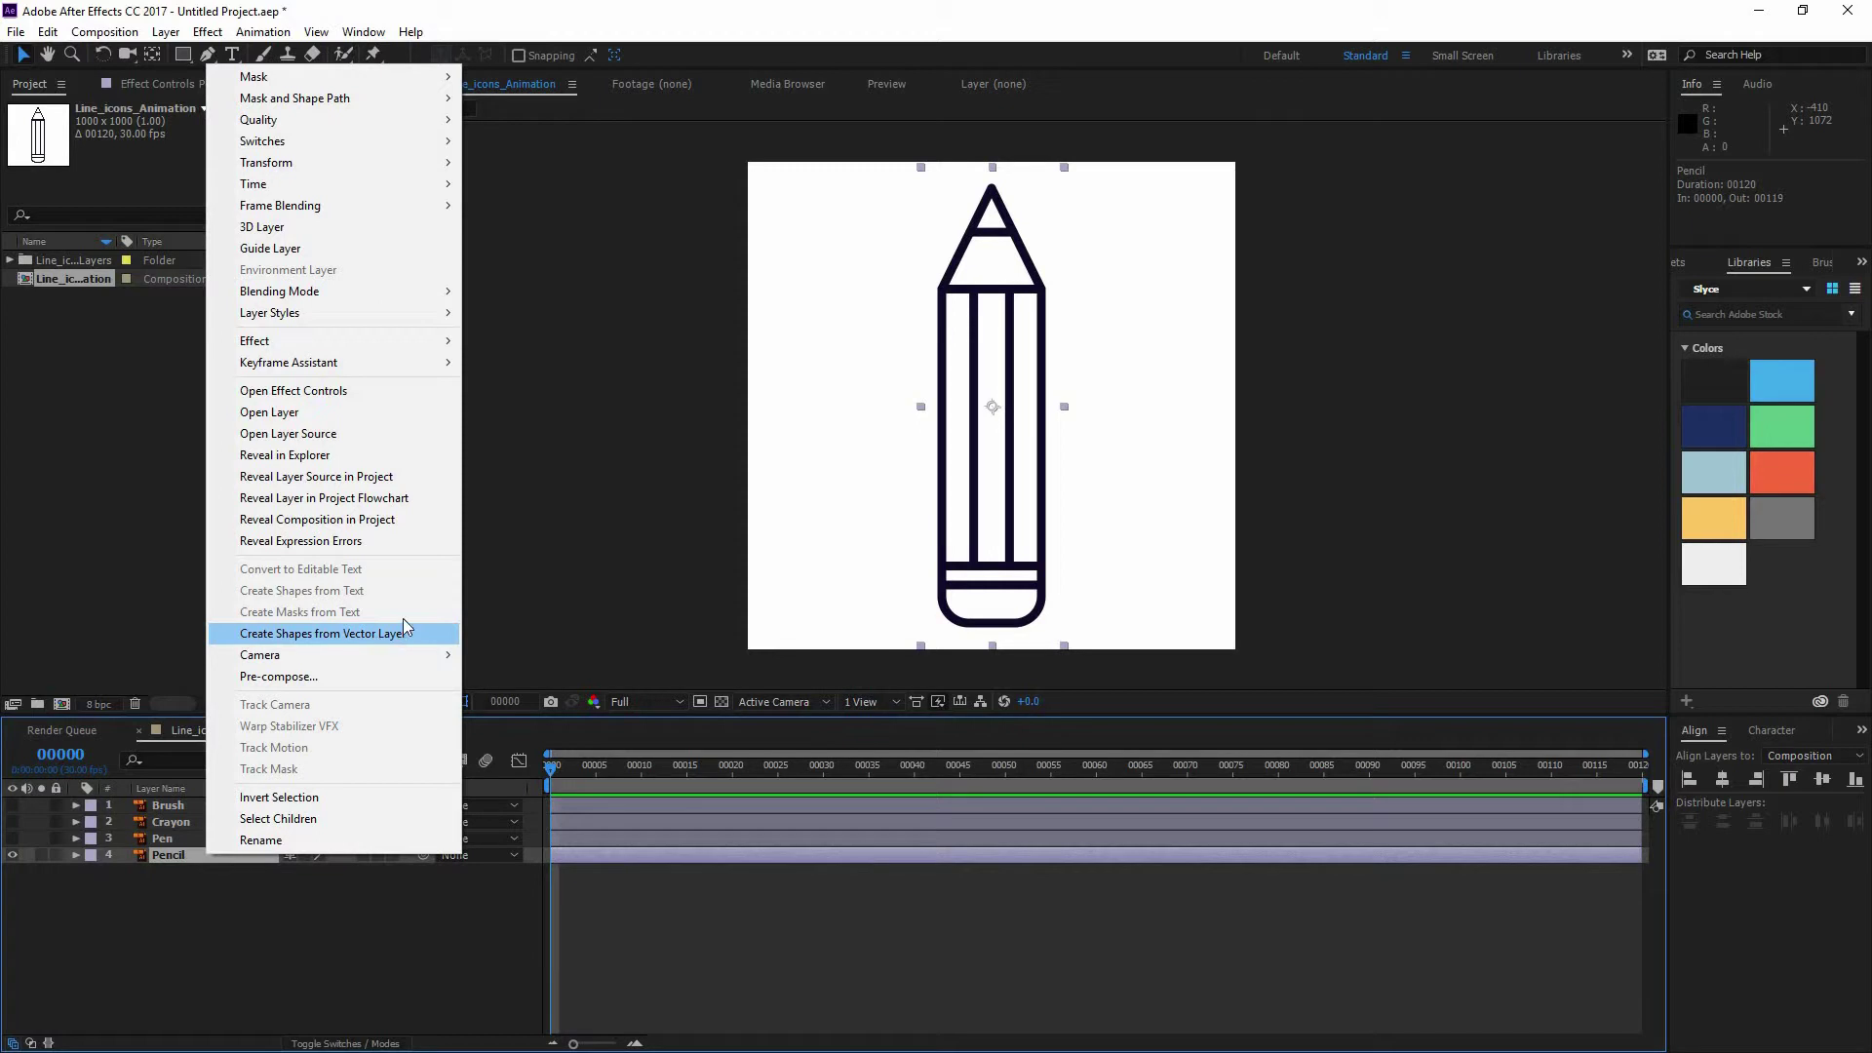
click(289, 632)
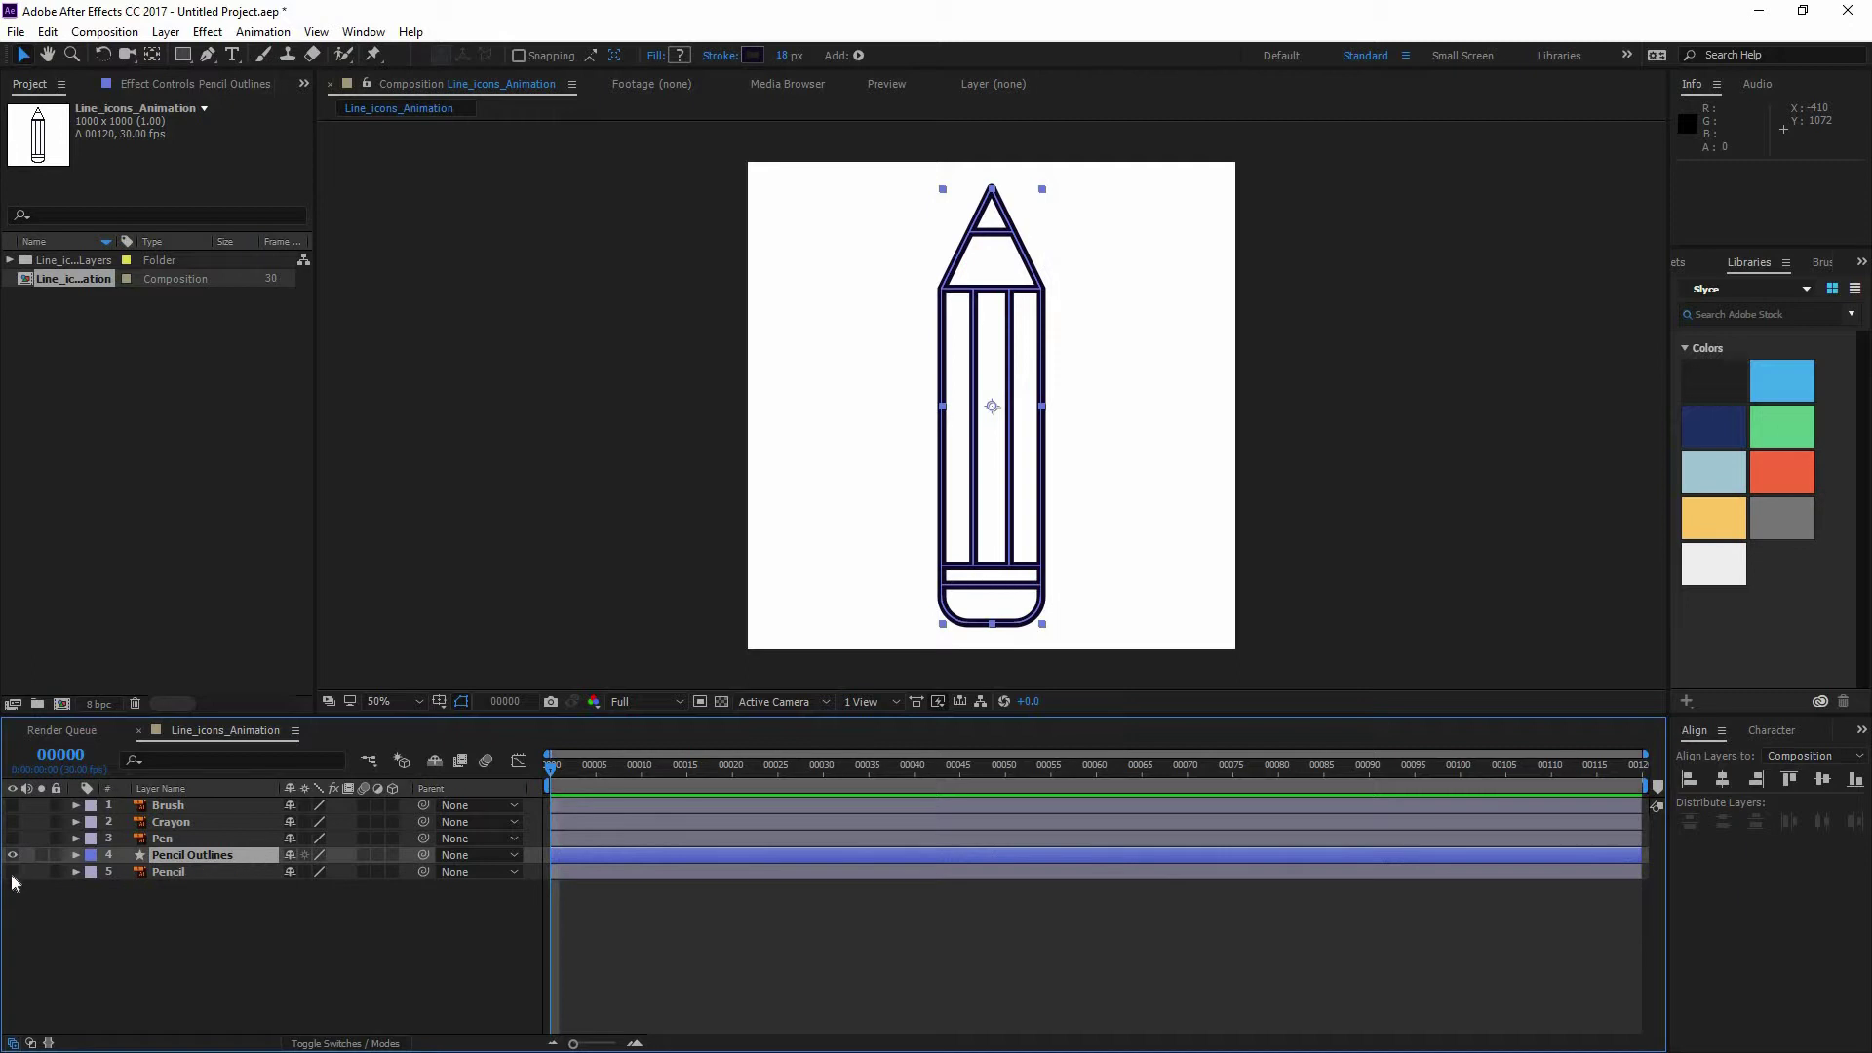
- Delete the original Pencil layer and select Pencil Outlines
click(161, 873)
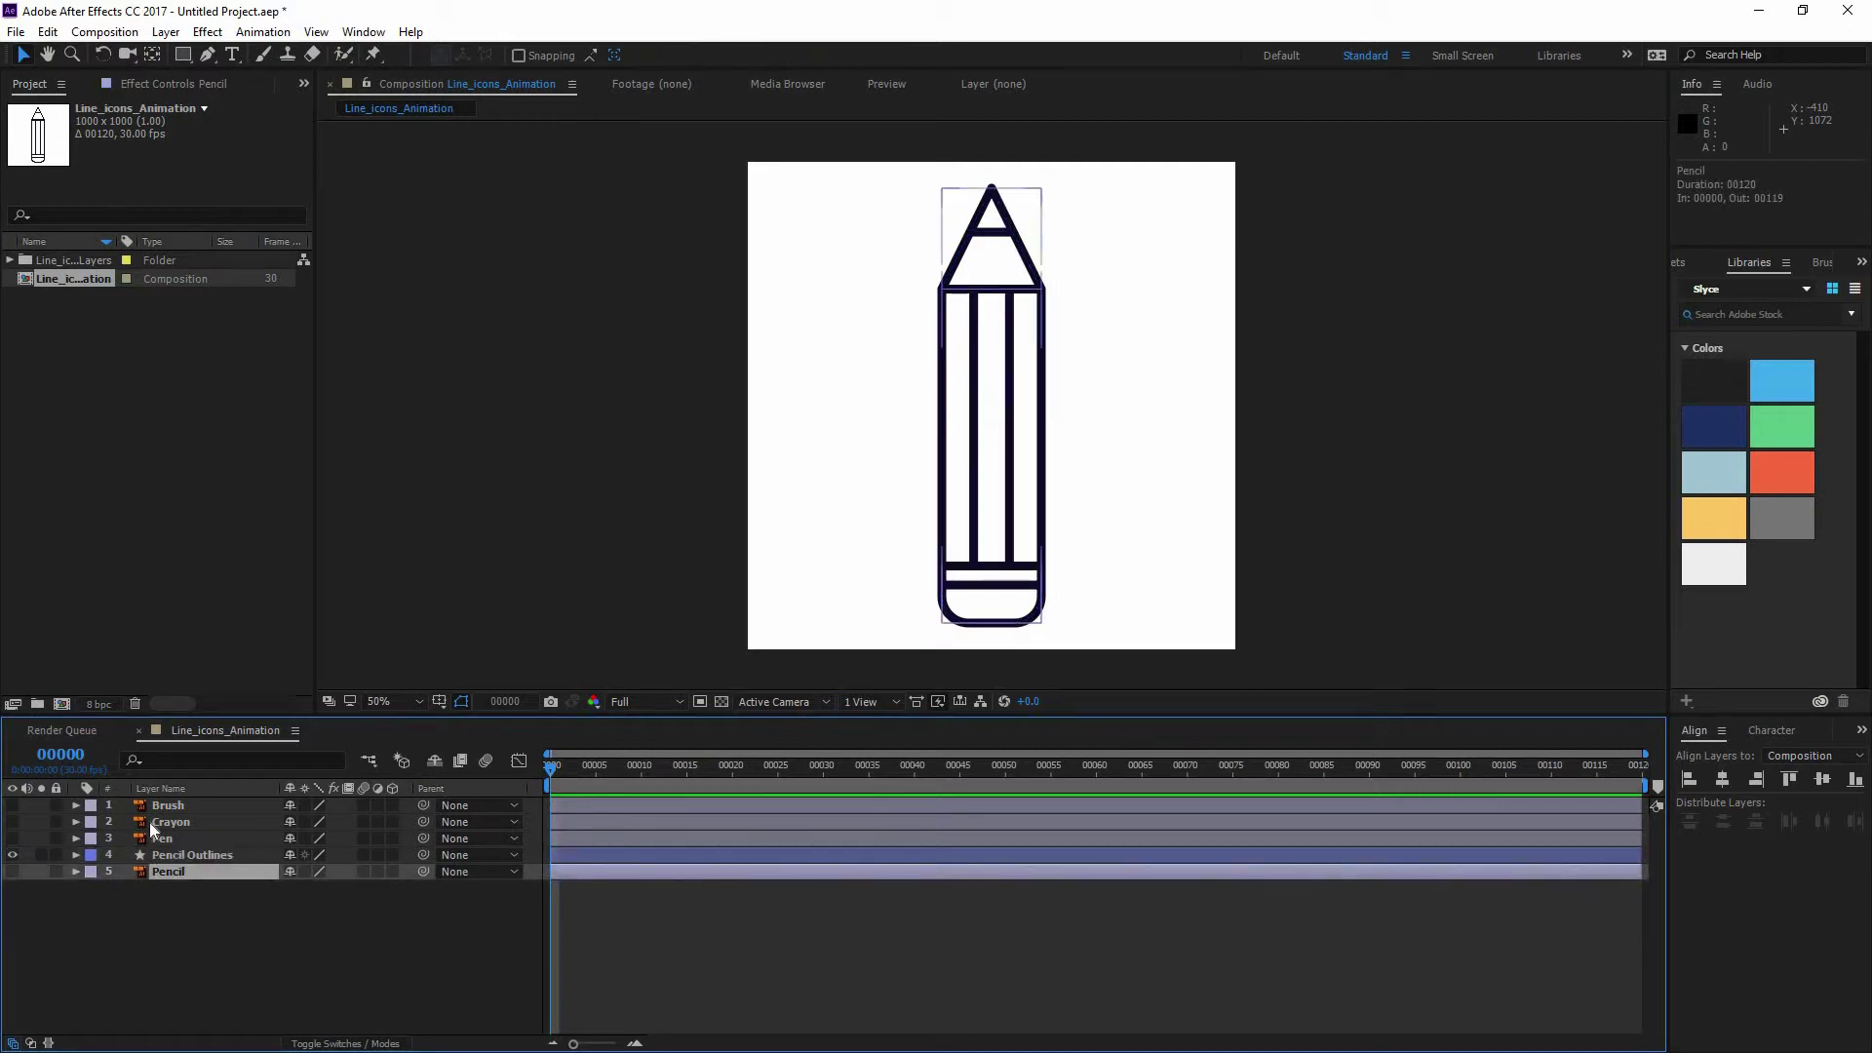
key(Delete)
click(183, 854)
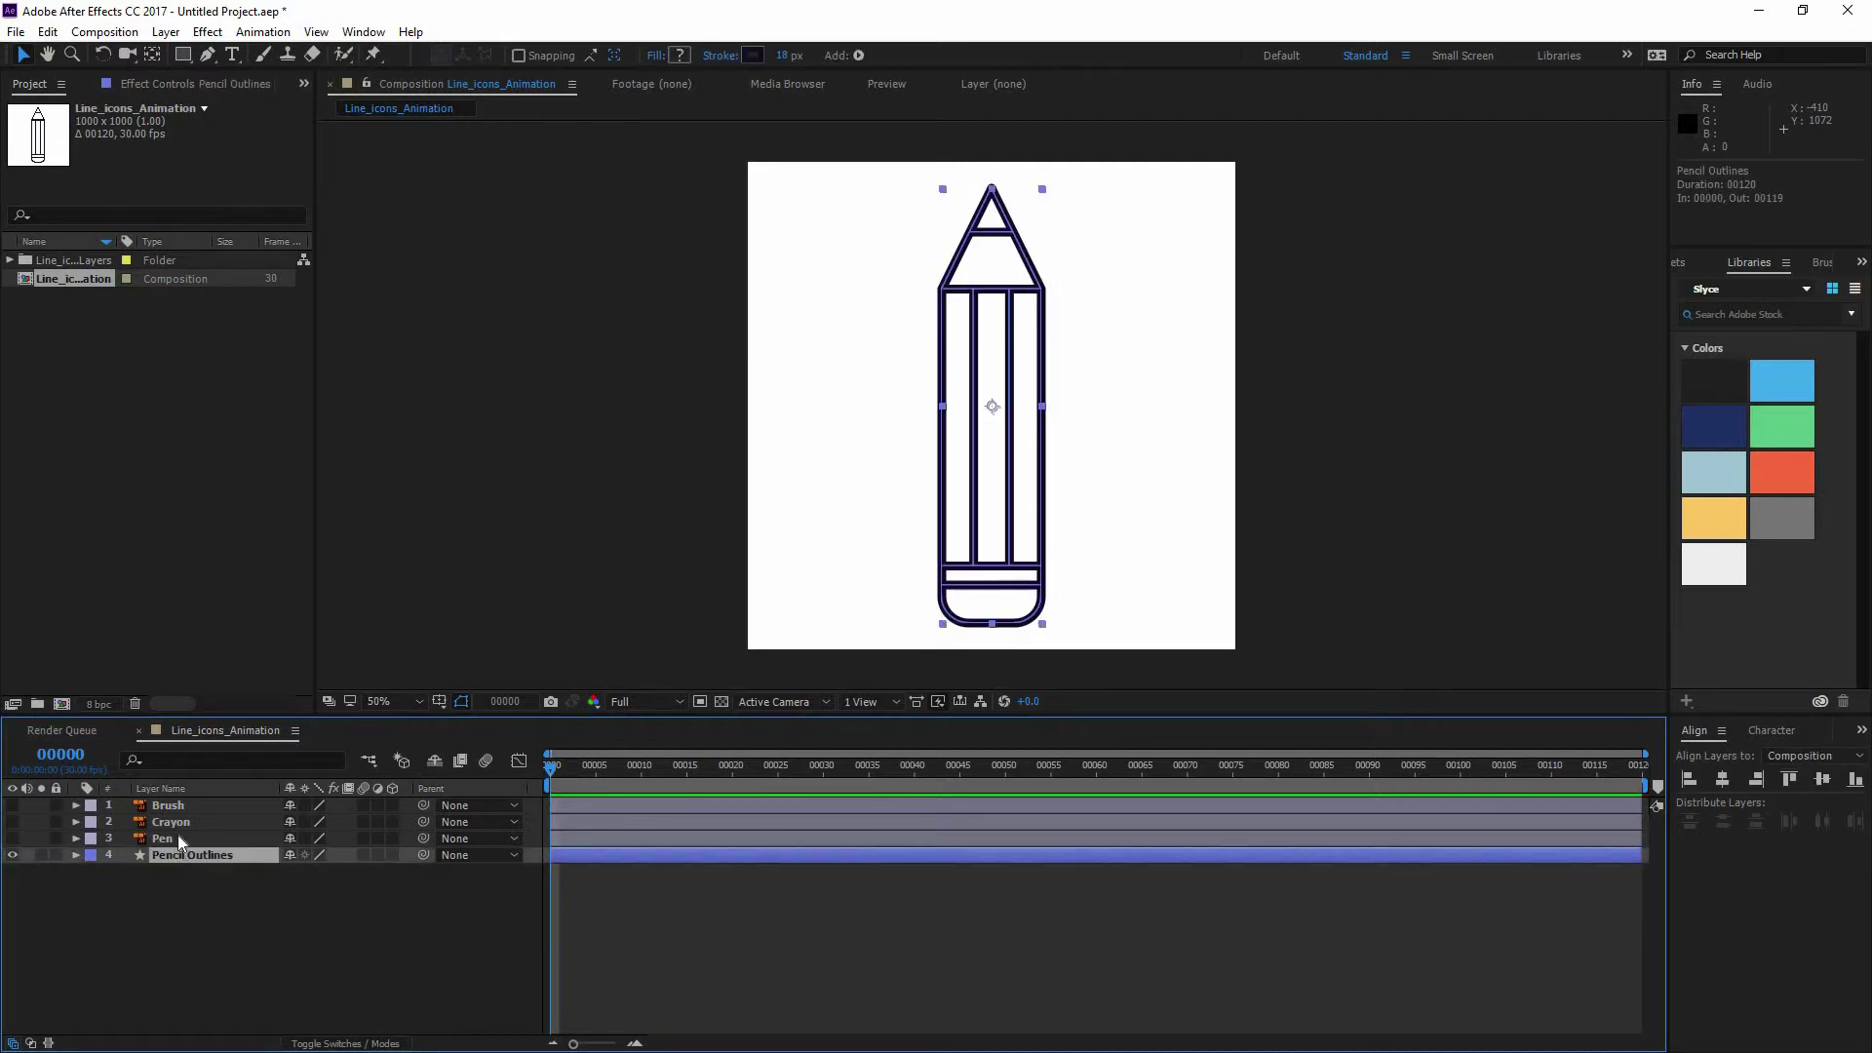
- Expand Pencil Outlines' Contents and toggle Group 1, Group 2 and the middle stripe to identify them
click(78, 856)
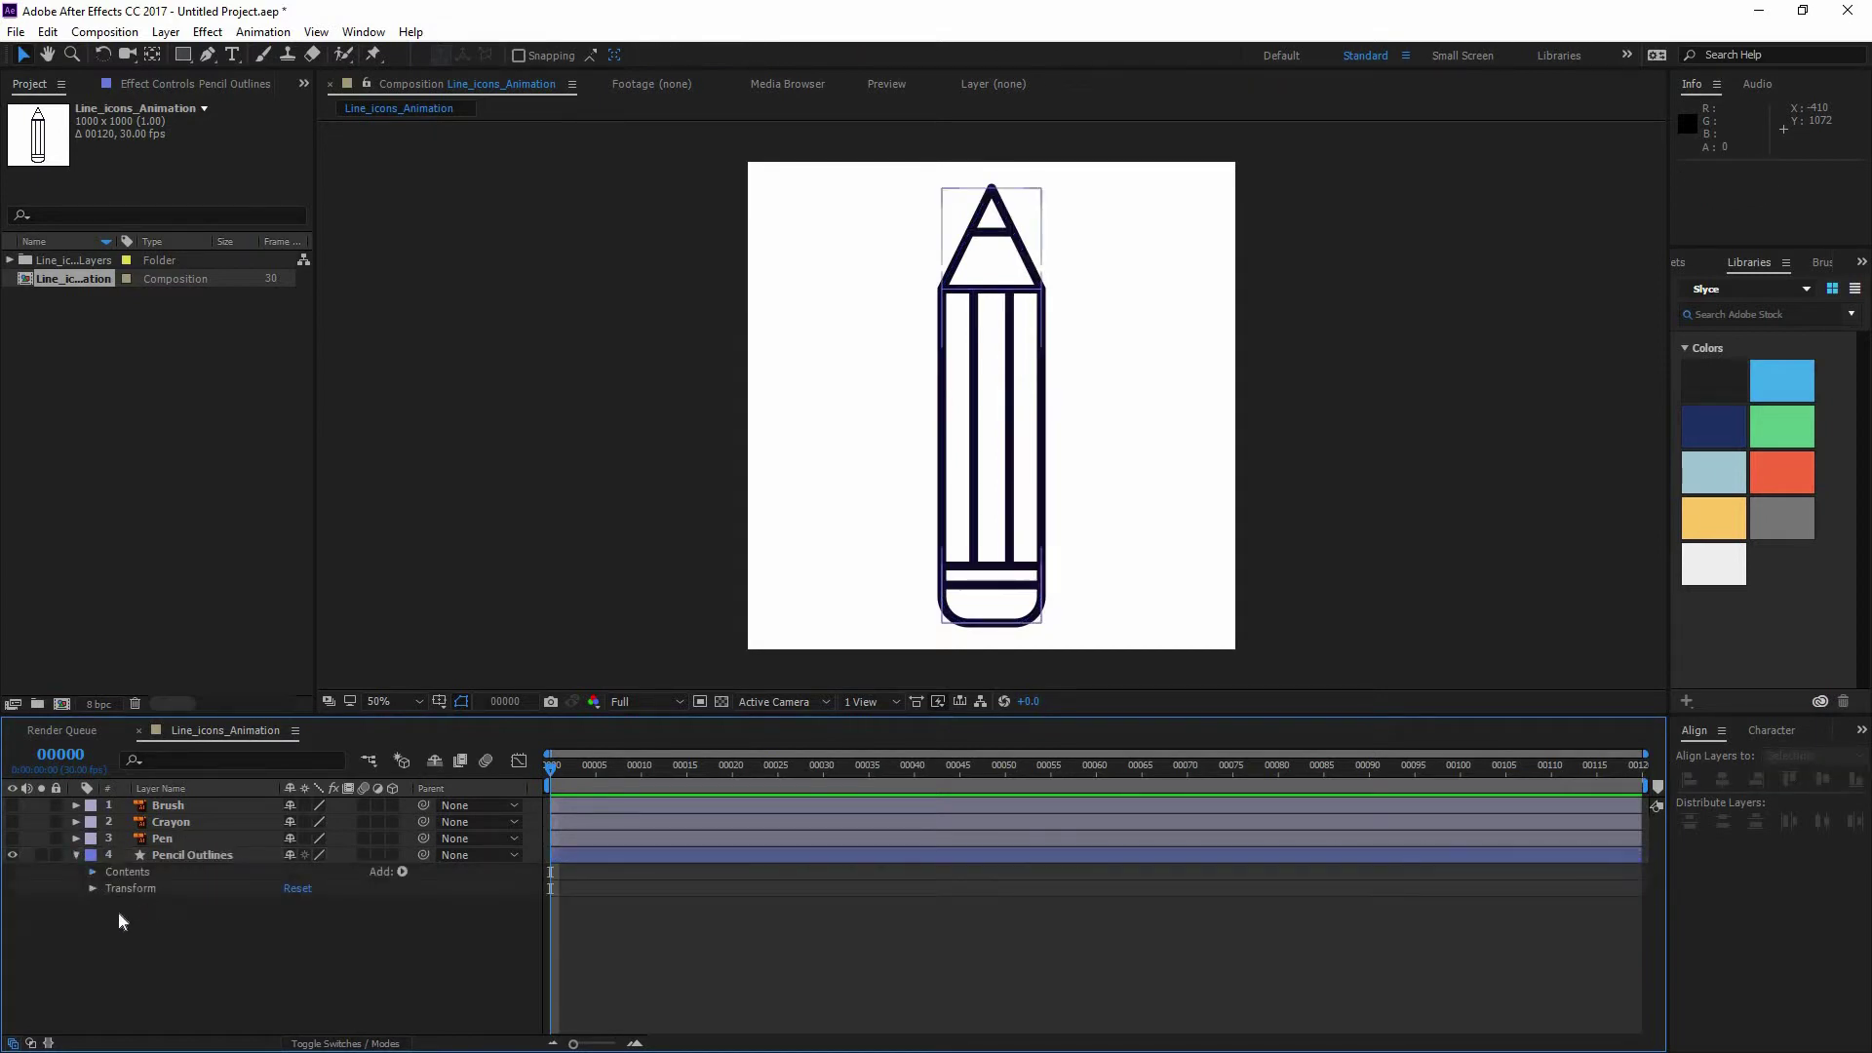
click(93, 872)
click(141, 888)
click(13, 899)
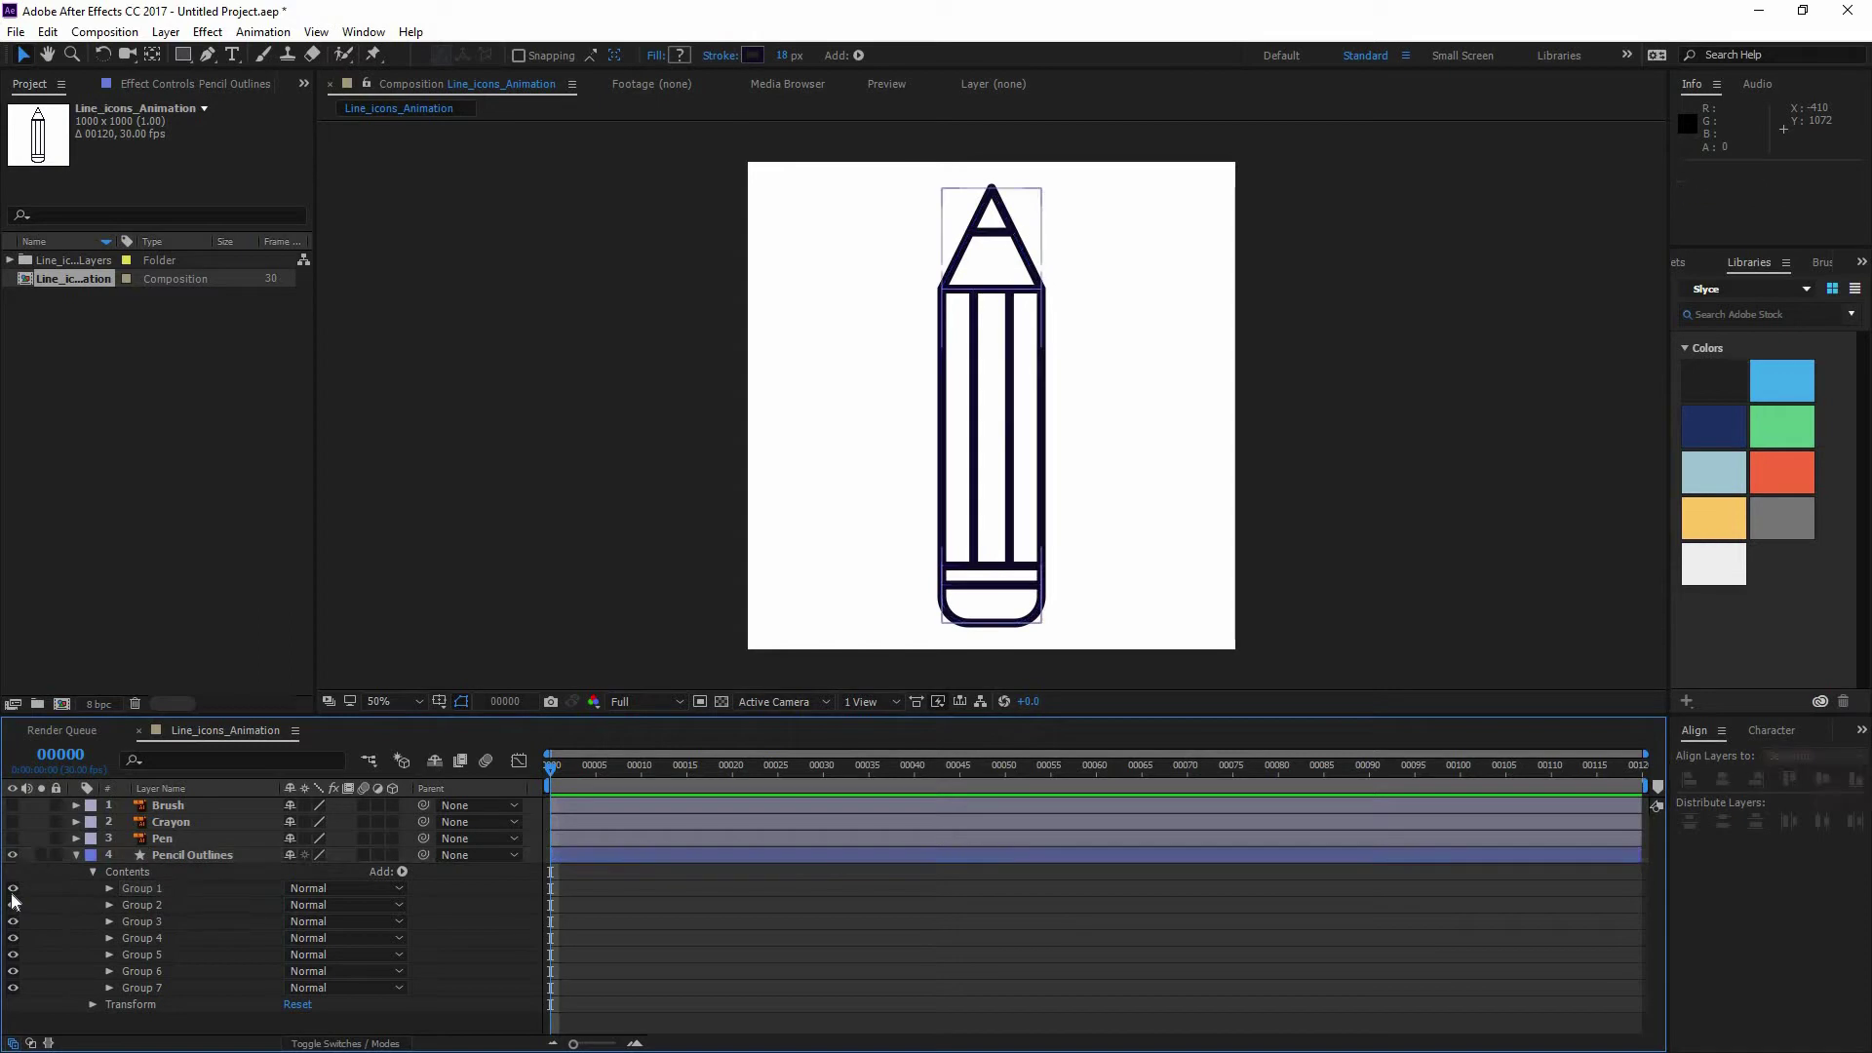
click(13, 902)
click(12, 906)
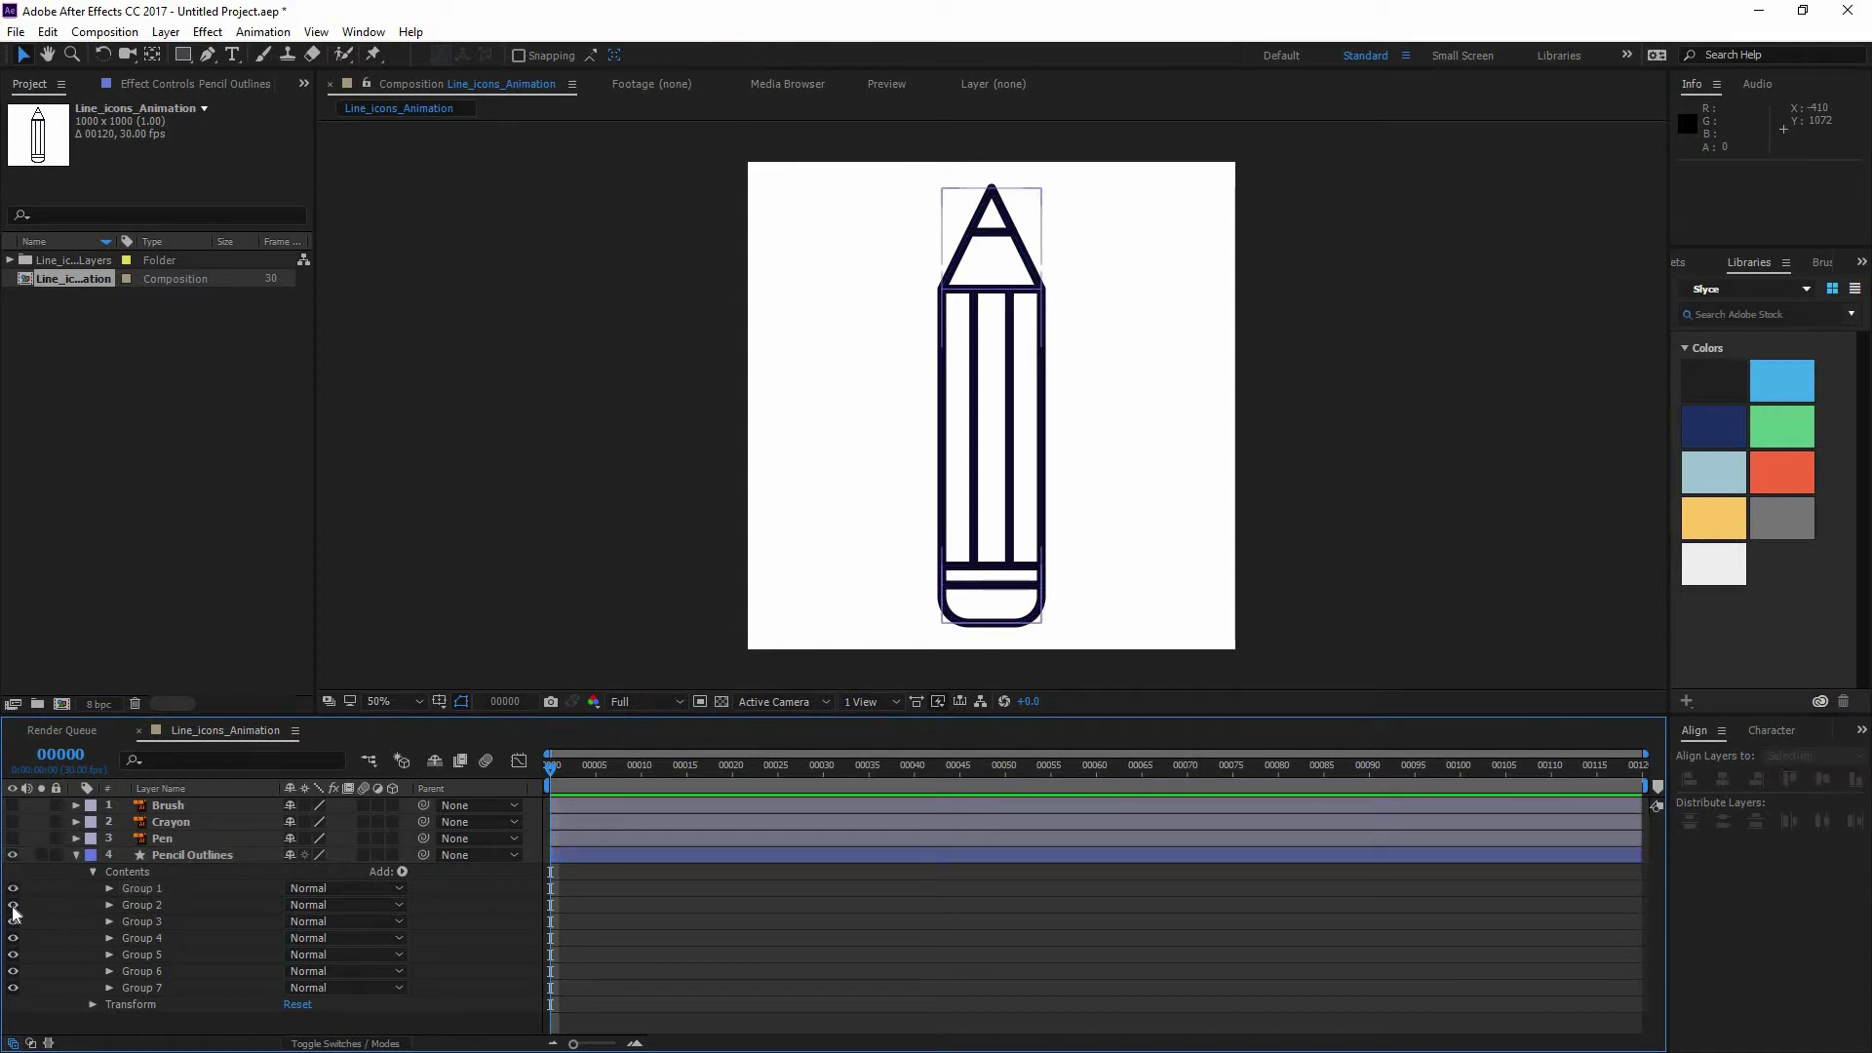
click(14, 913)
click(14, 915)
- Identify the eraser band lines and tip crossbar groups, then bring up the layer's Add list
click(14, 920)
click(14, 920)
click(14, 919)
click(14, 919)
click(13, 955)
click(14, 954)
click(14, 938)
click(13, 938)
click(223, 852)
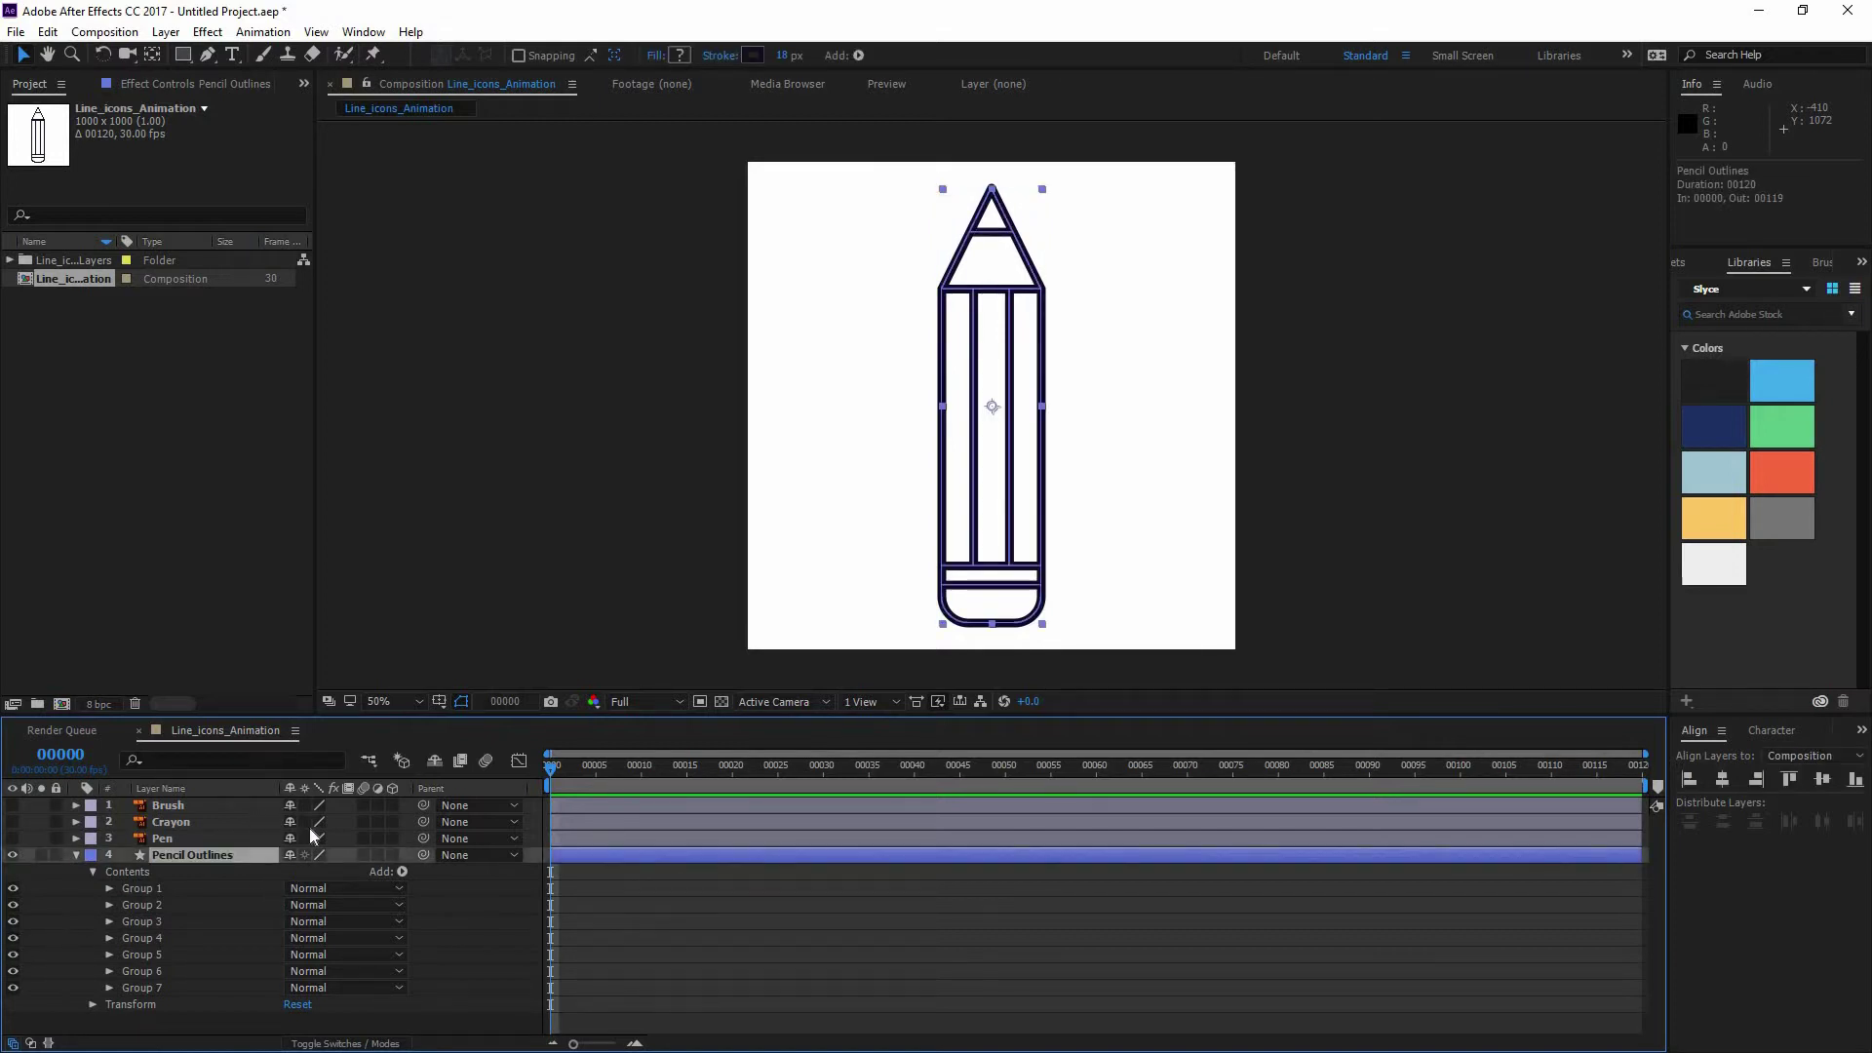
click(402, 871)
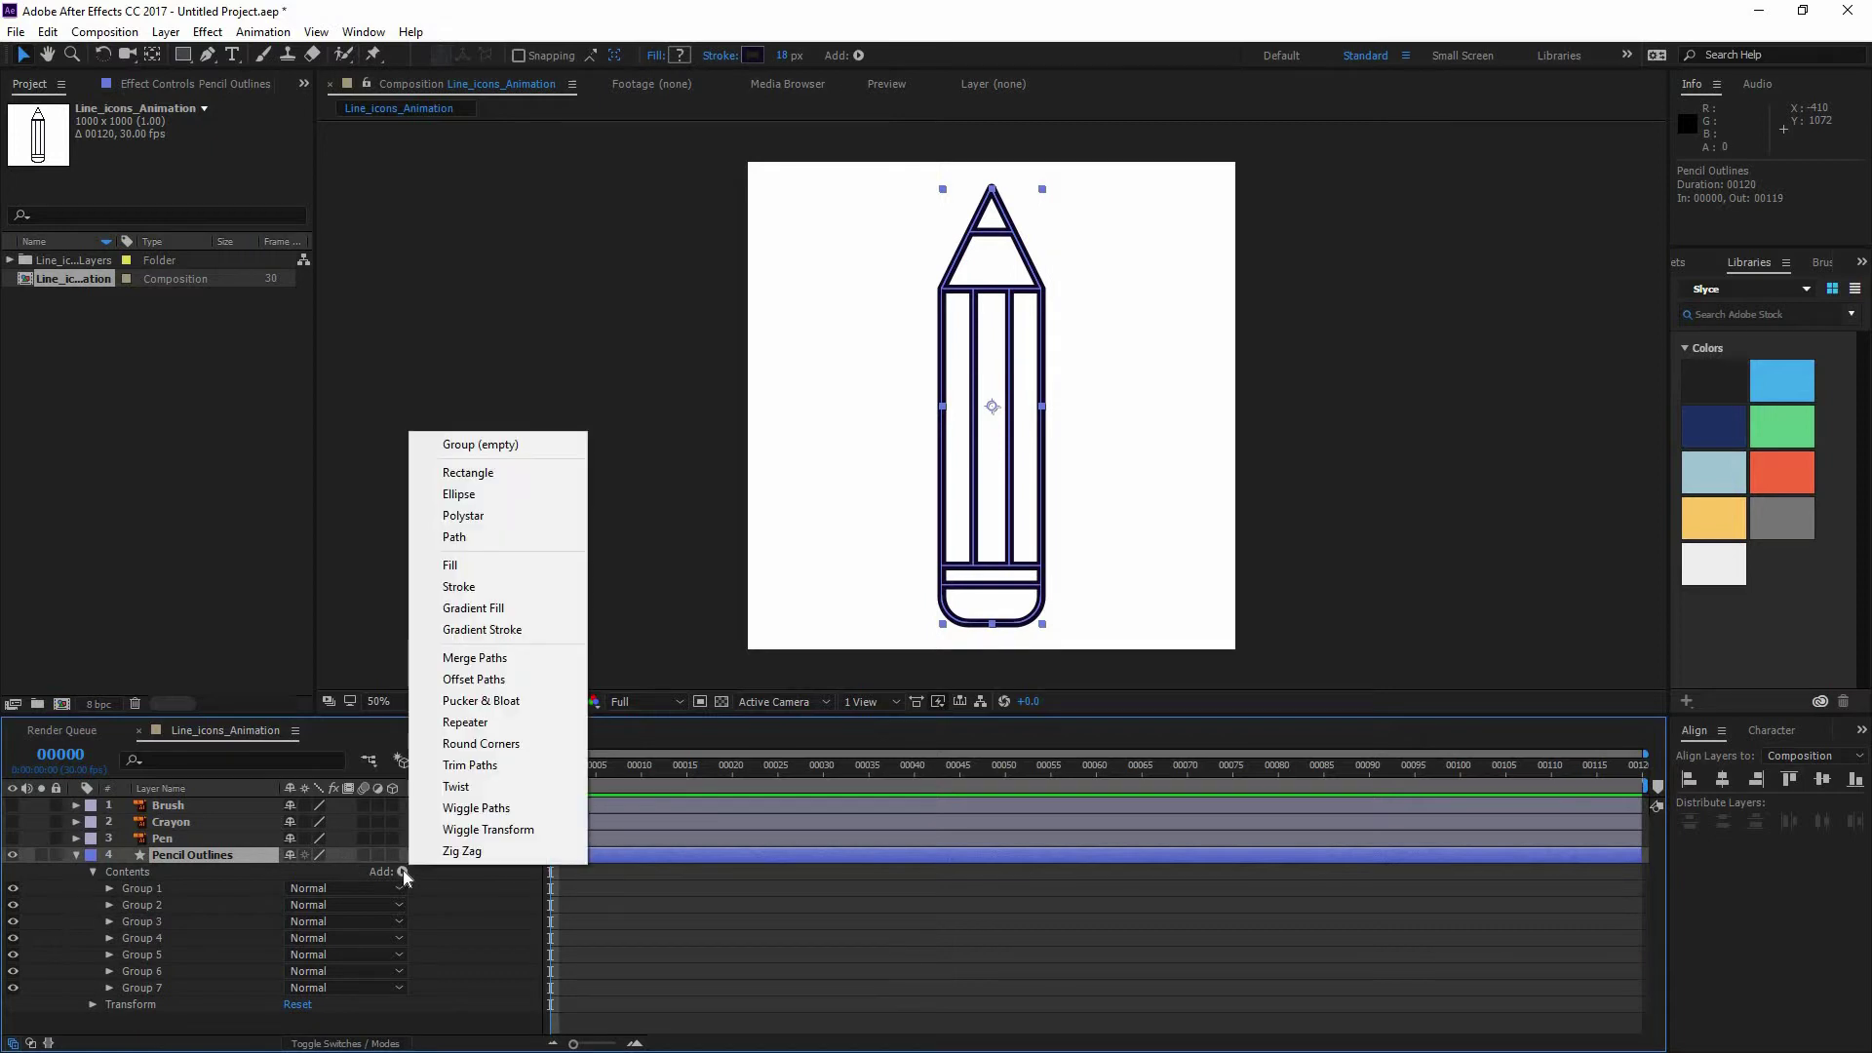
- Add Trim Paths to Pencil Outlines and test End from 100% down to 0%
click(470, 766)
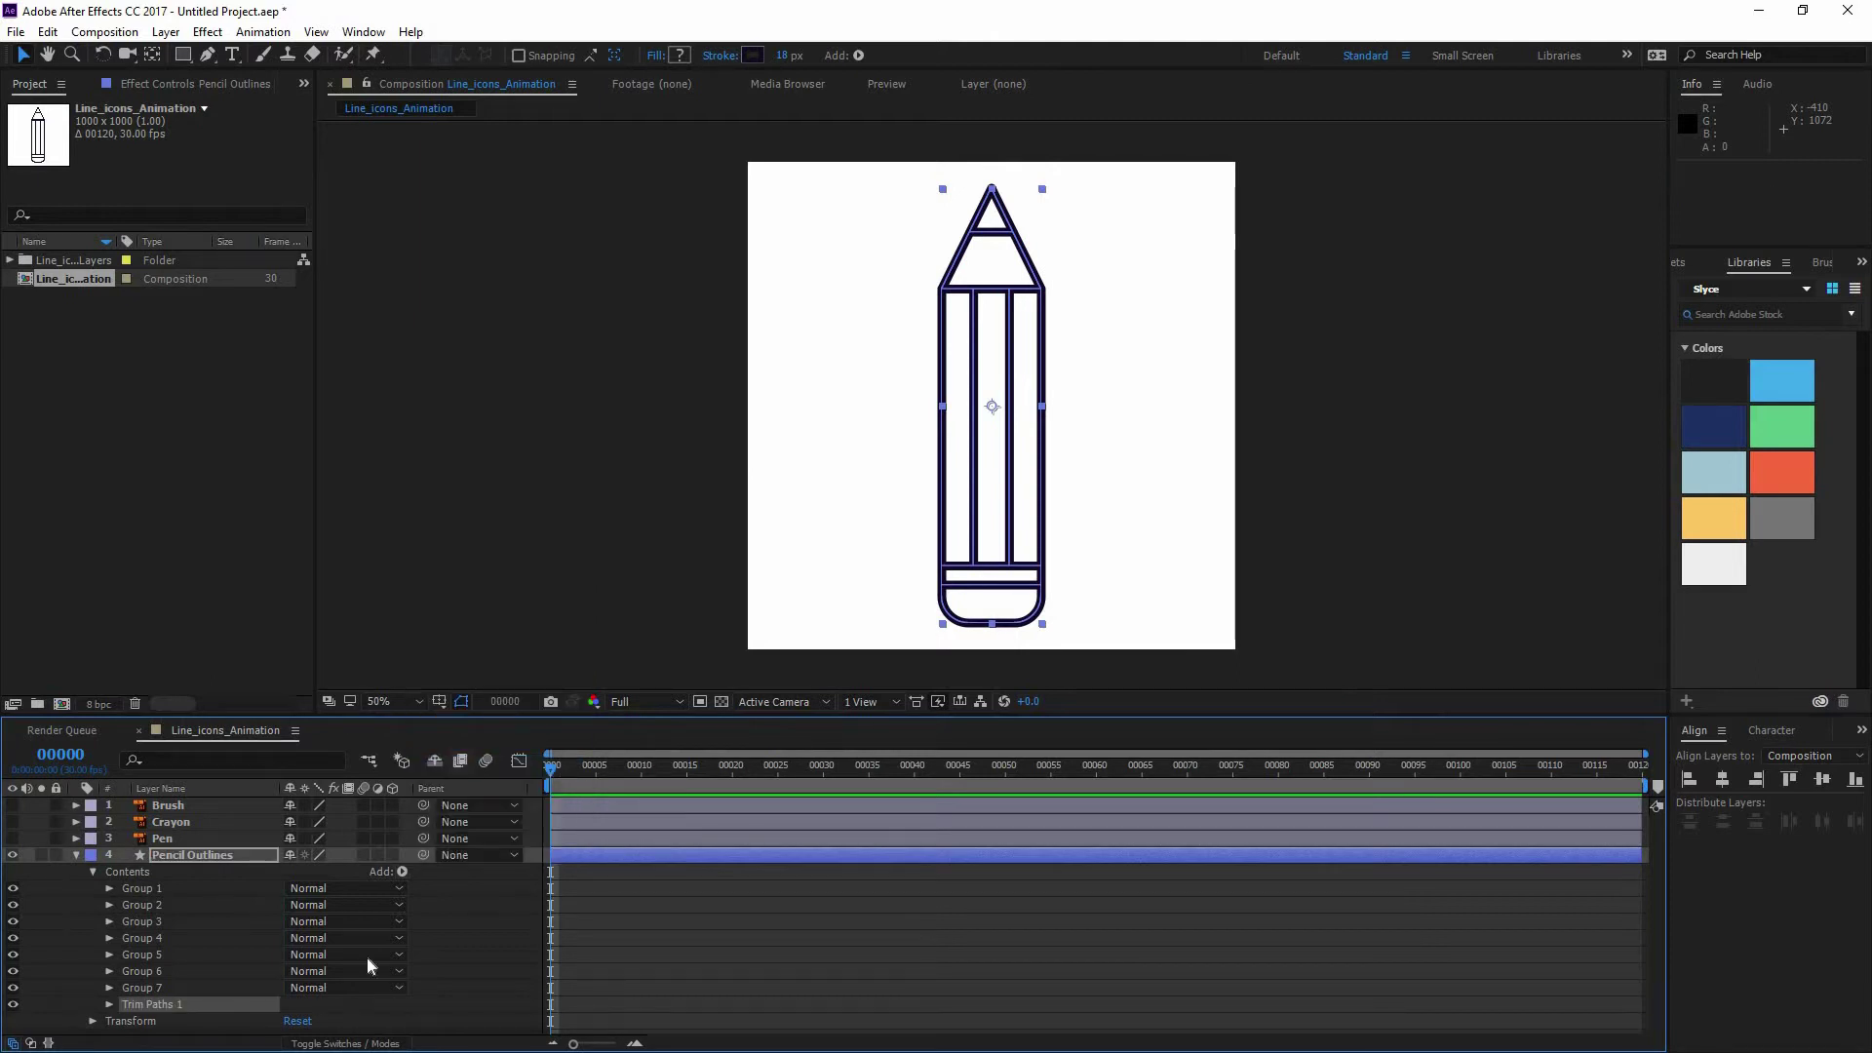
click(109, 1004)
click(310, 977)
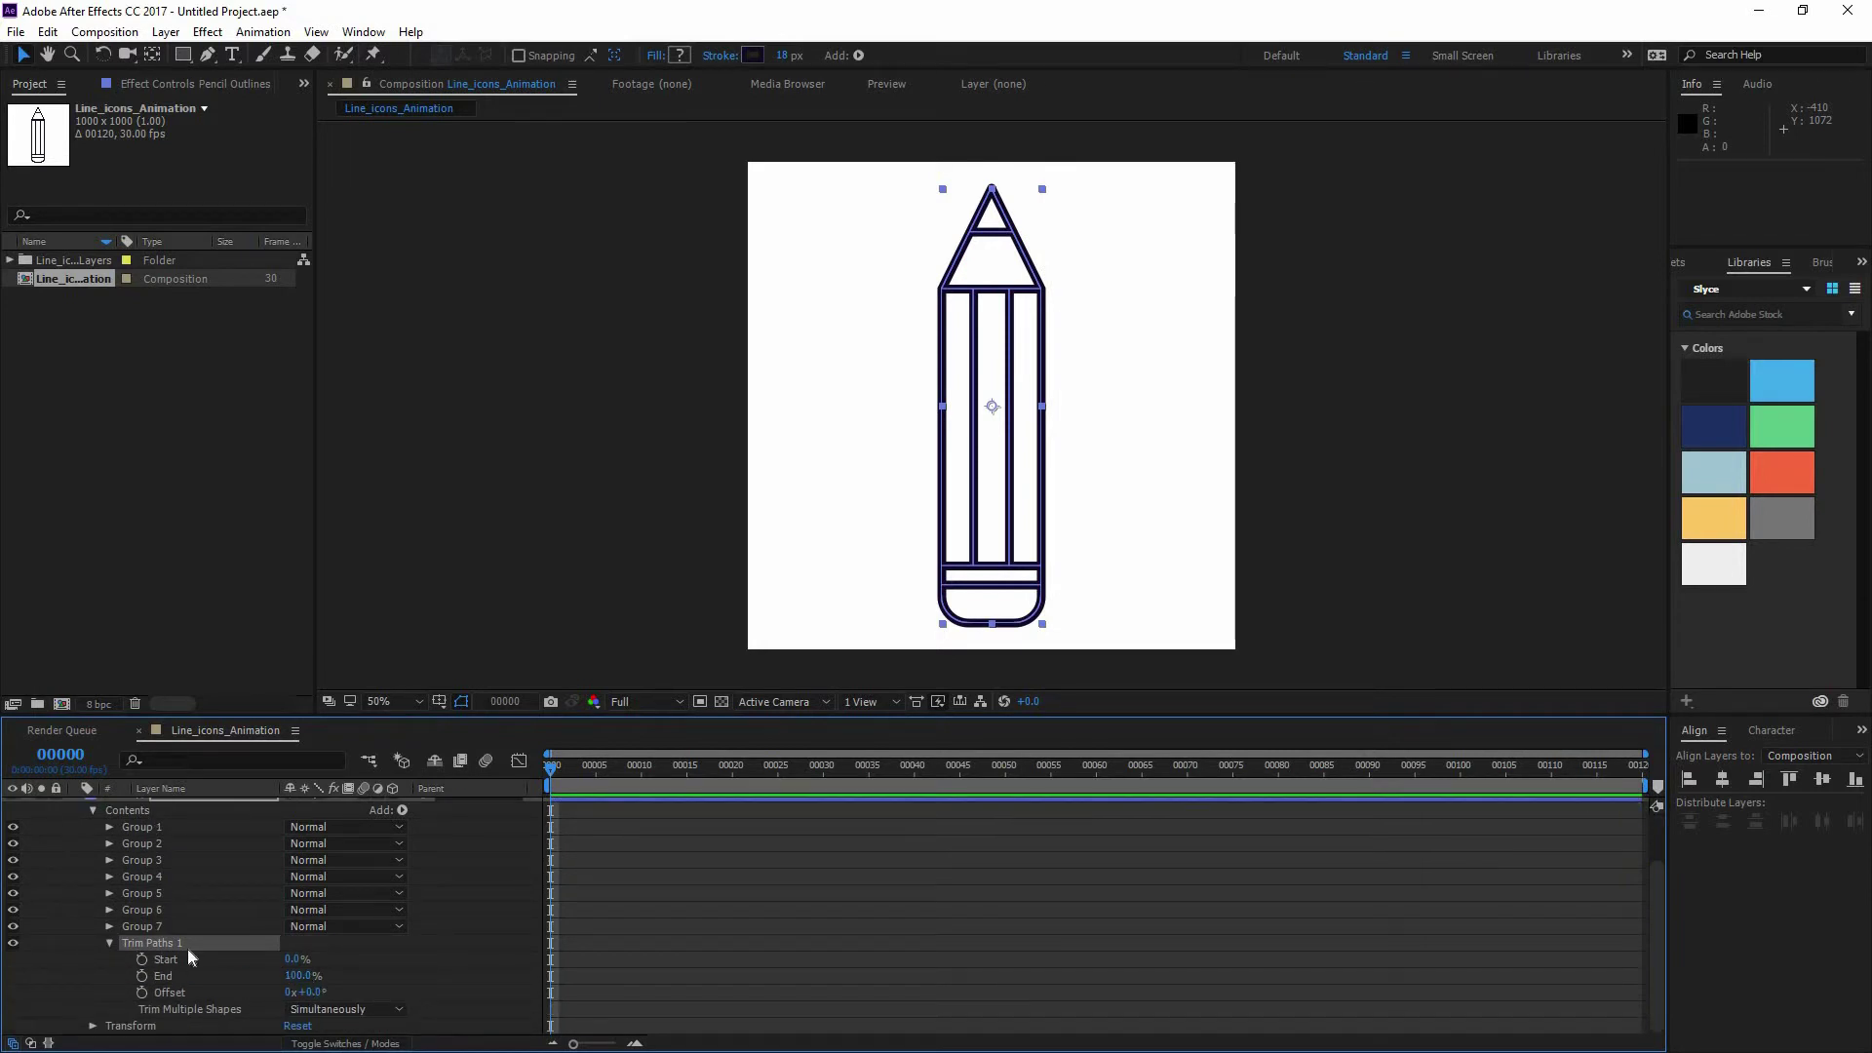
click(297, 976)
mouse_move(286, 976)
mouse_down()
mouse_move(174, 977)
mouse_move(468, 961)
mouse_move(383, 975)
mouse_up()
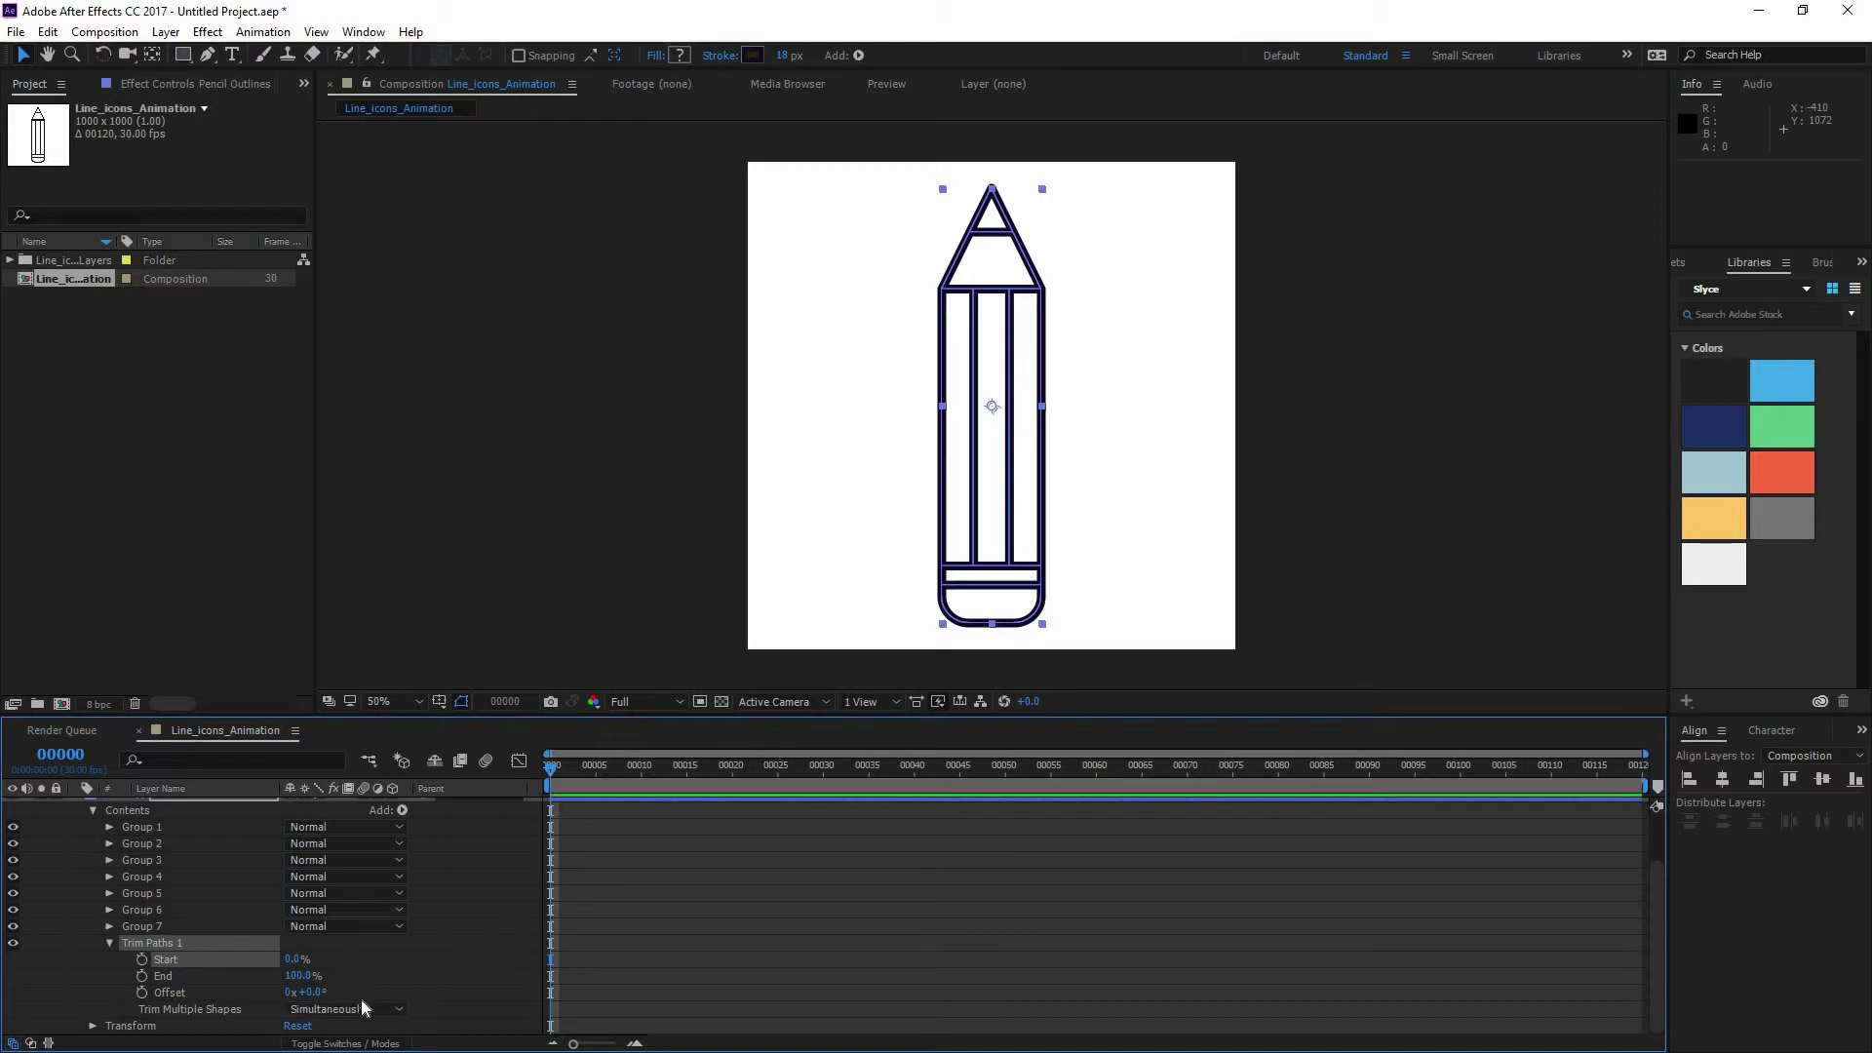
- Set Trim Multiple Shapes to Individually and test End at 90%
click(355, 1010)
click(375, 992)
mouse_move(295, 976)
mouse_down()
mouse_move(187, 978)
mouse_move(317, 975)
mouse_move(209, 959)
mouse_move(322, 957)
mouse_up()
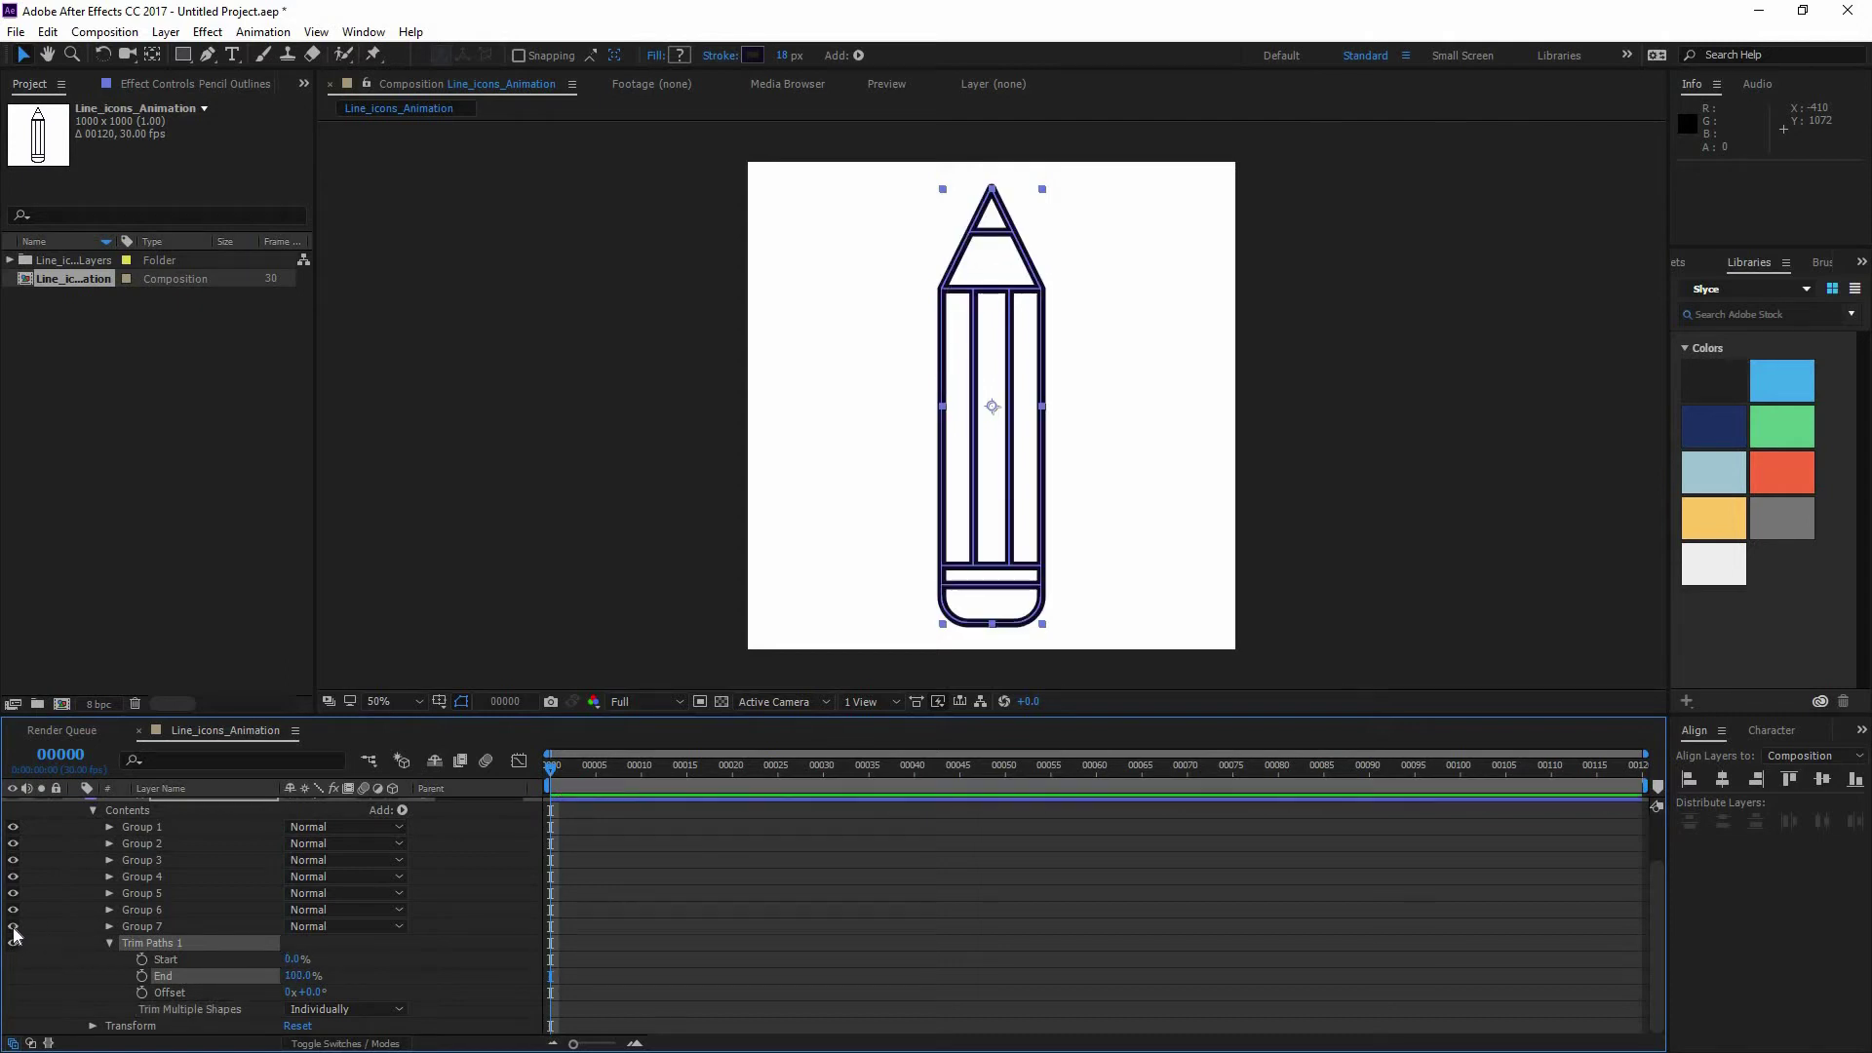
- Move Group 7 to the top of Contents with Group 6 directly below it
drag(143, 925, 177, 821)
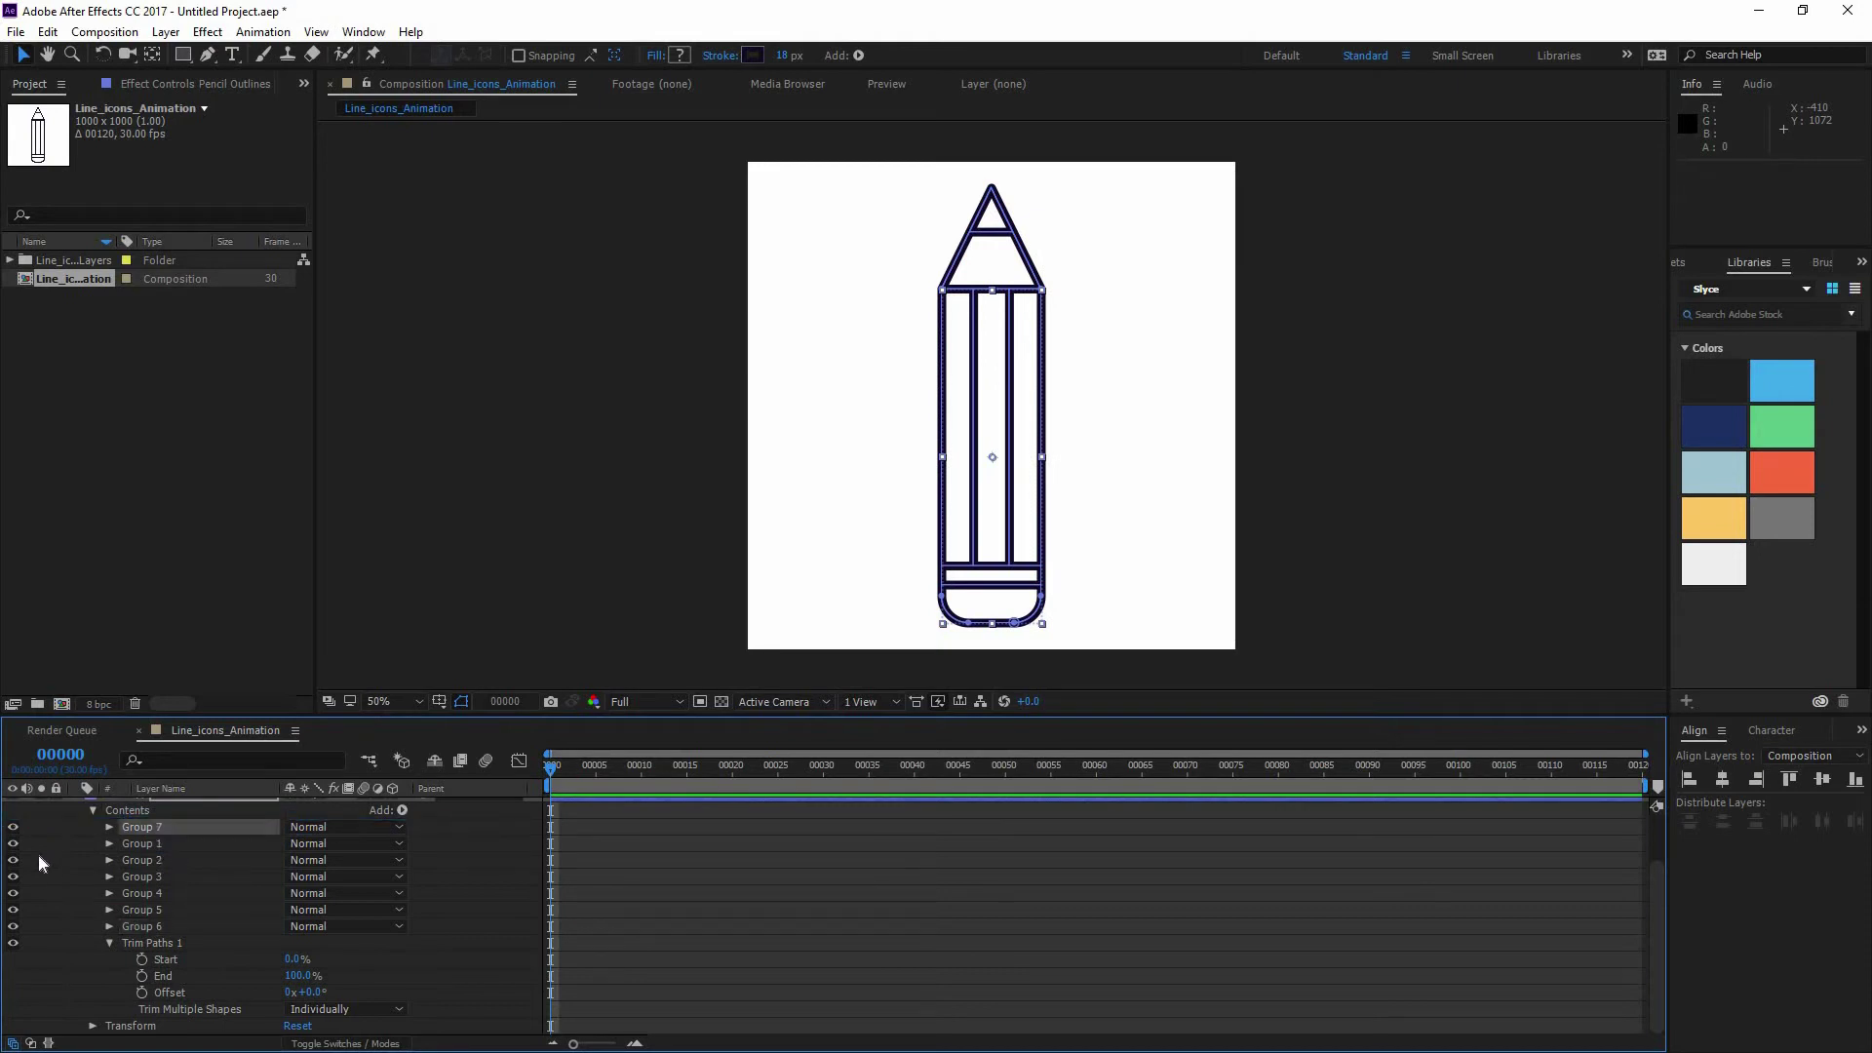
click(13, 828)
click(13, 827)
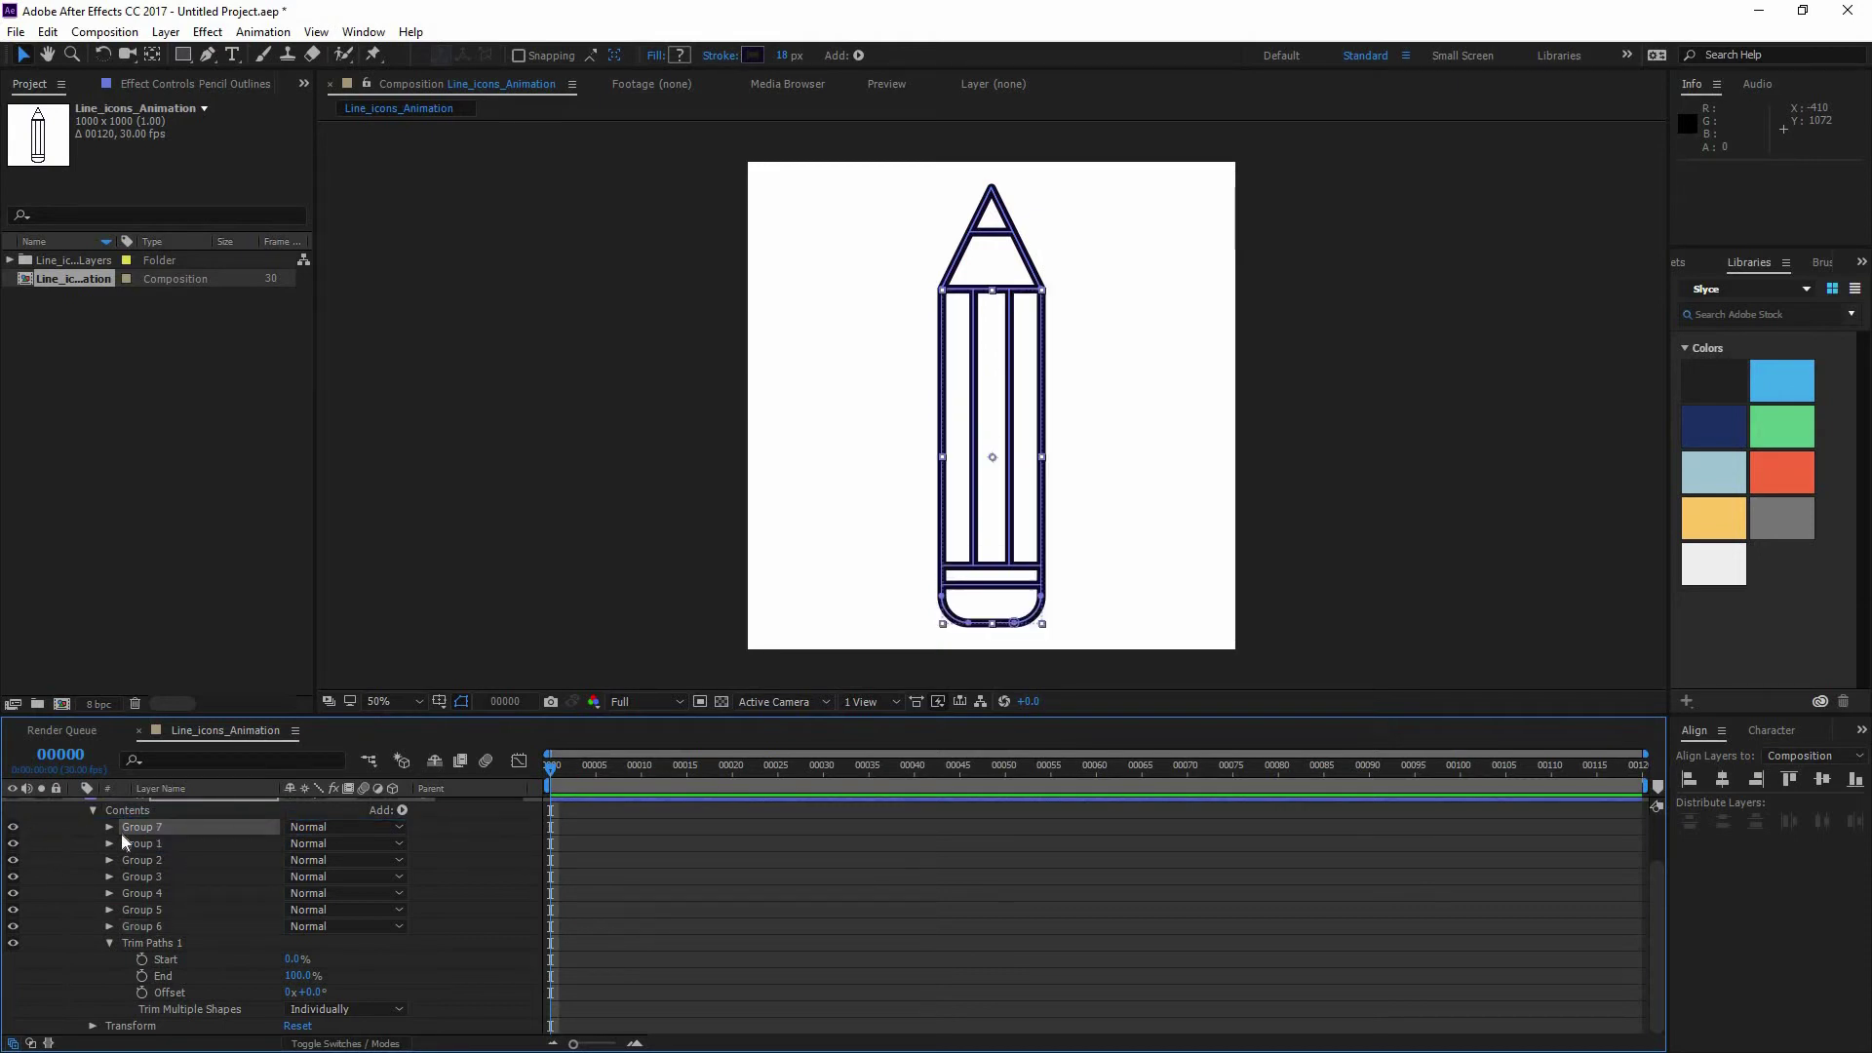
click(12, 927)
click(13, 927)
drag(159, 933, 168, 836)
- Keyframe Trim Paths End at 0% on frame 0 and 100% on frame 30
mouse_move(292, 966)
mouse_down()
mouse_move(219, 957)
mouse_move(298, 980)
mouse_move(142, 974)
mouse_up()
click(143, 976)
click(819, 776)
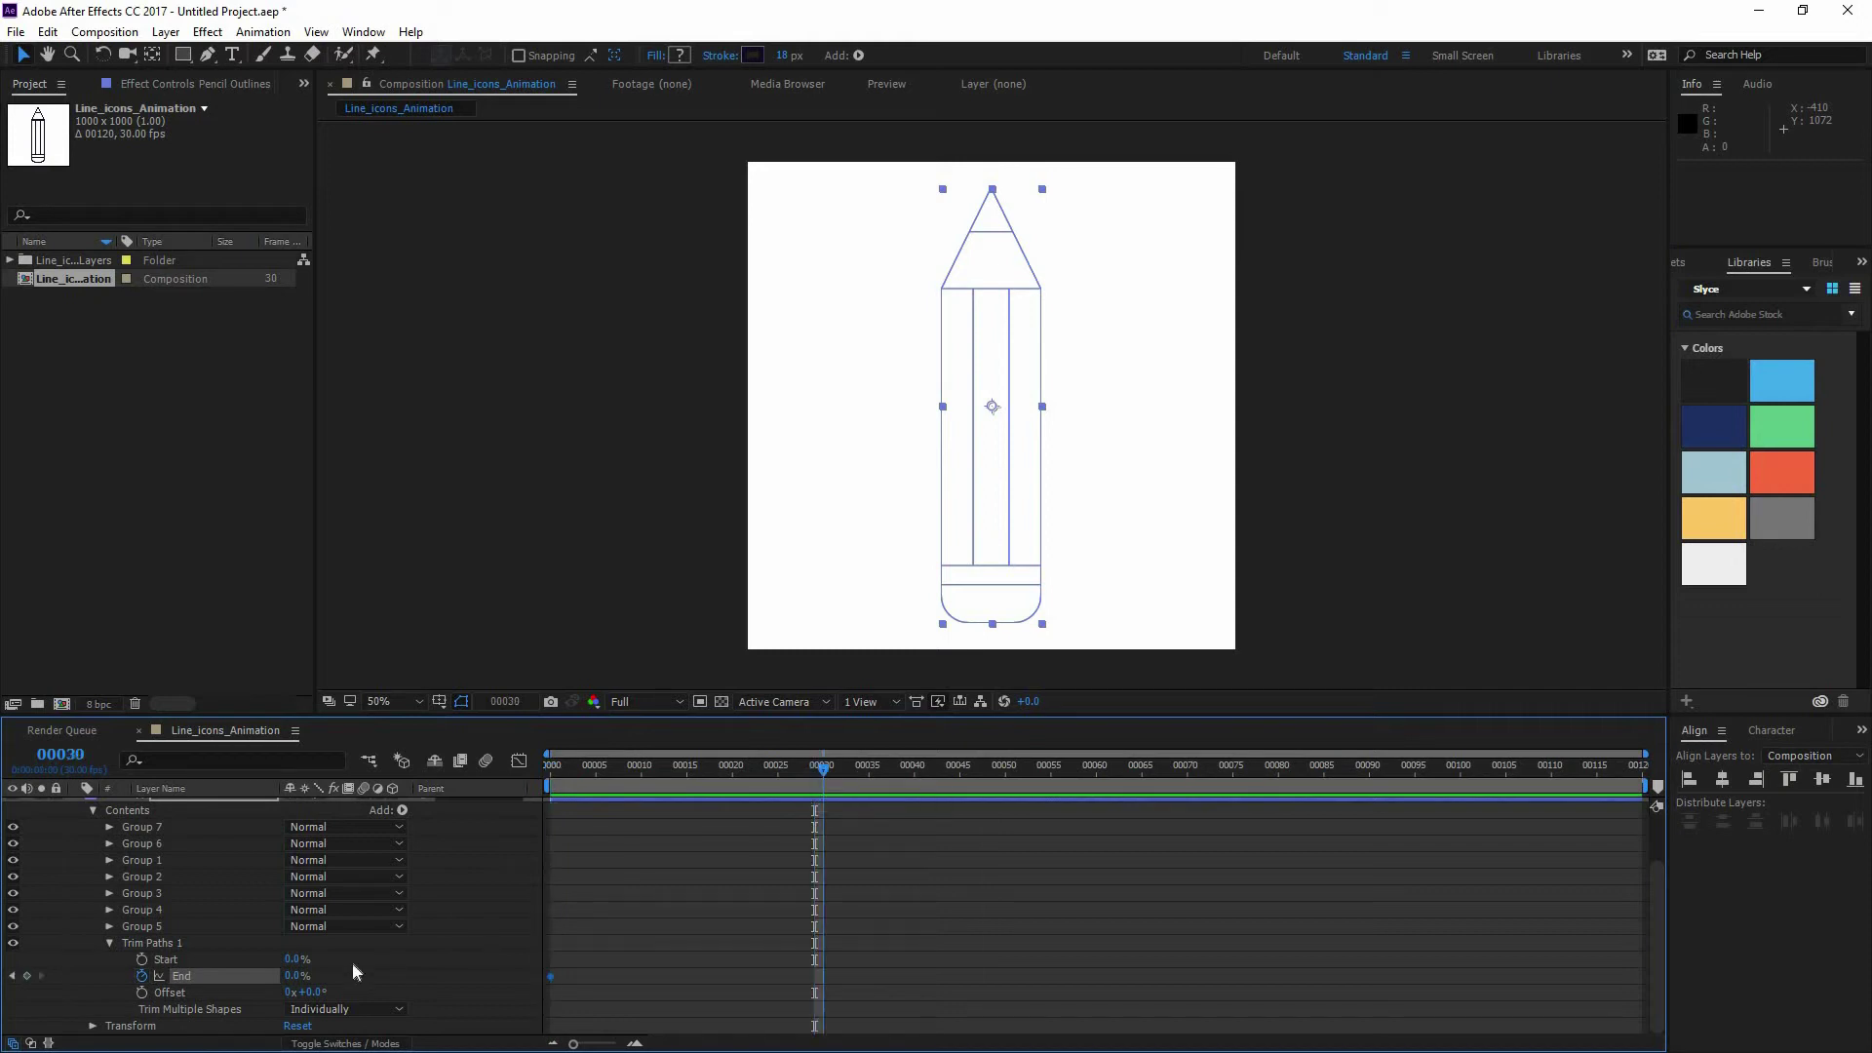
click(26, 976)
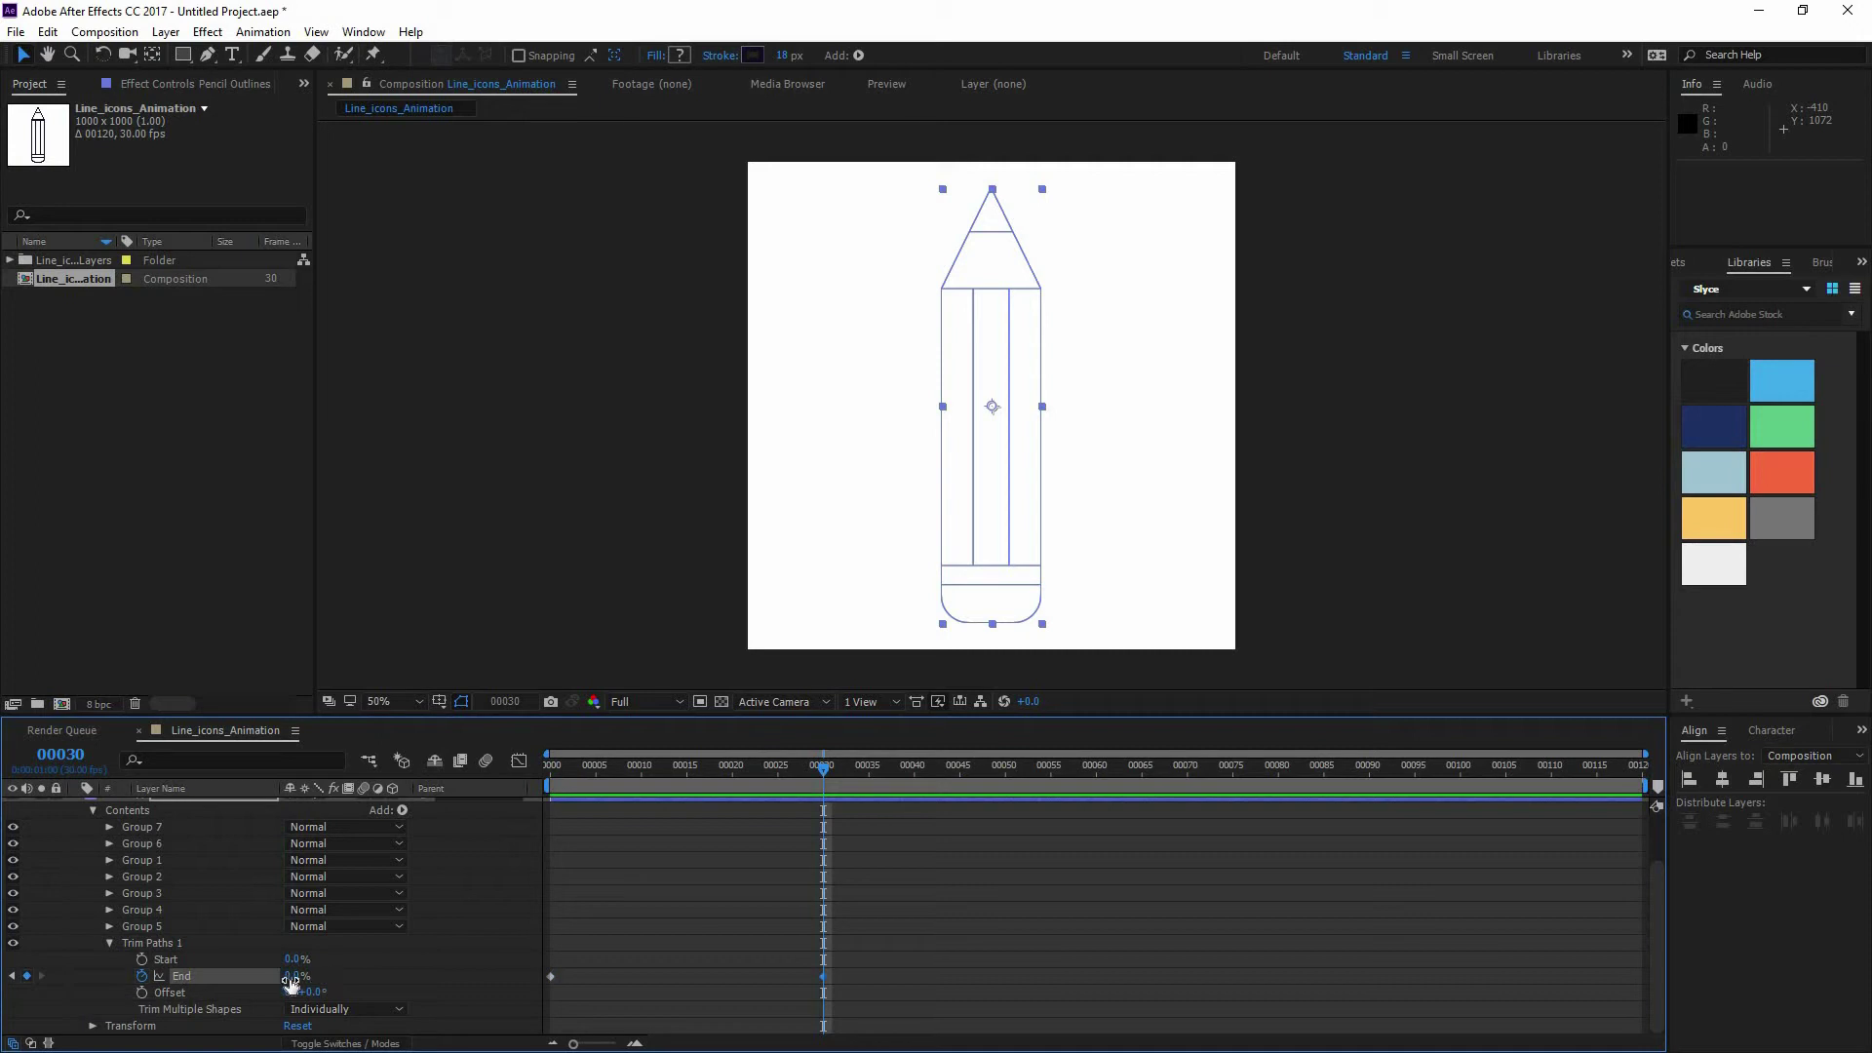
text(10)
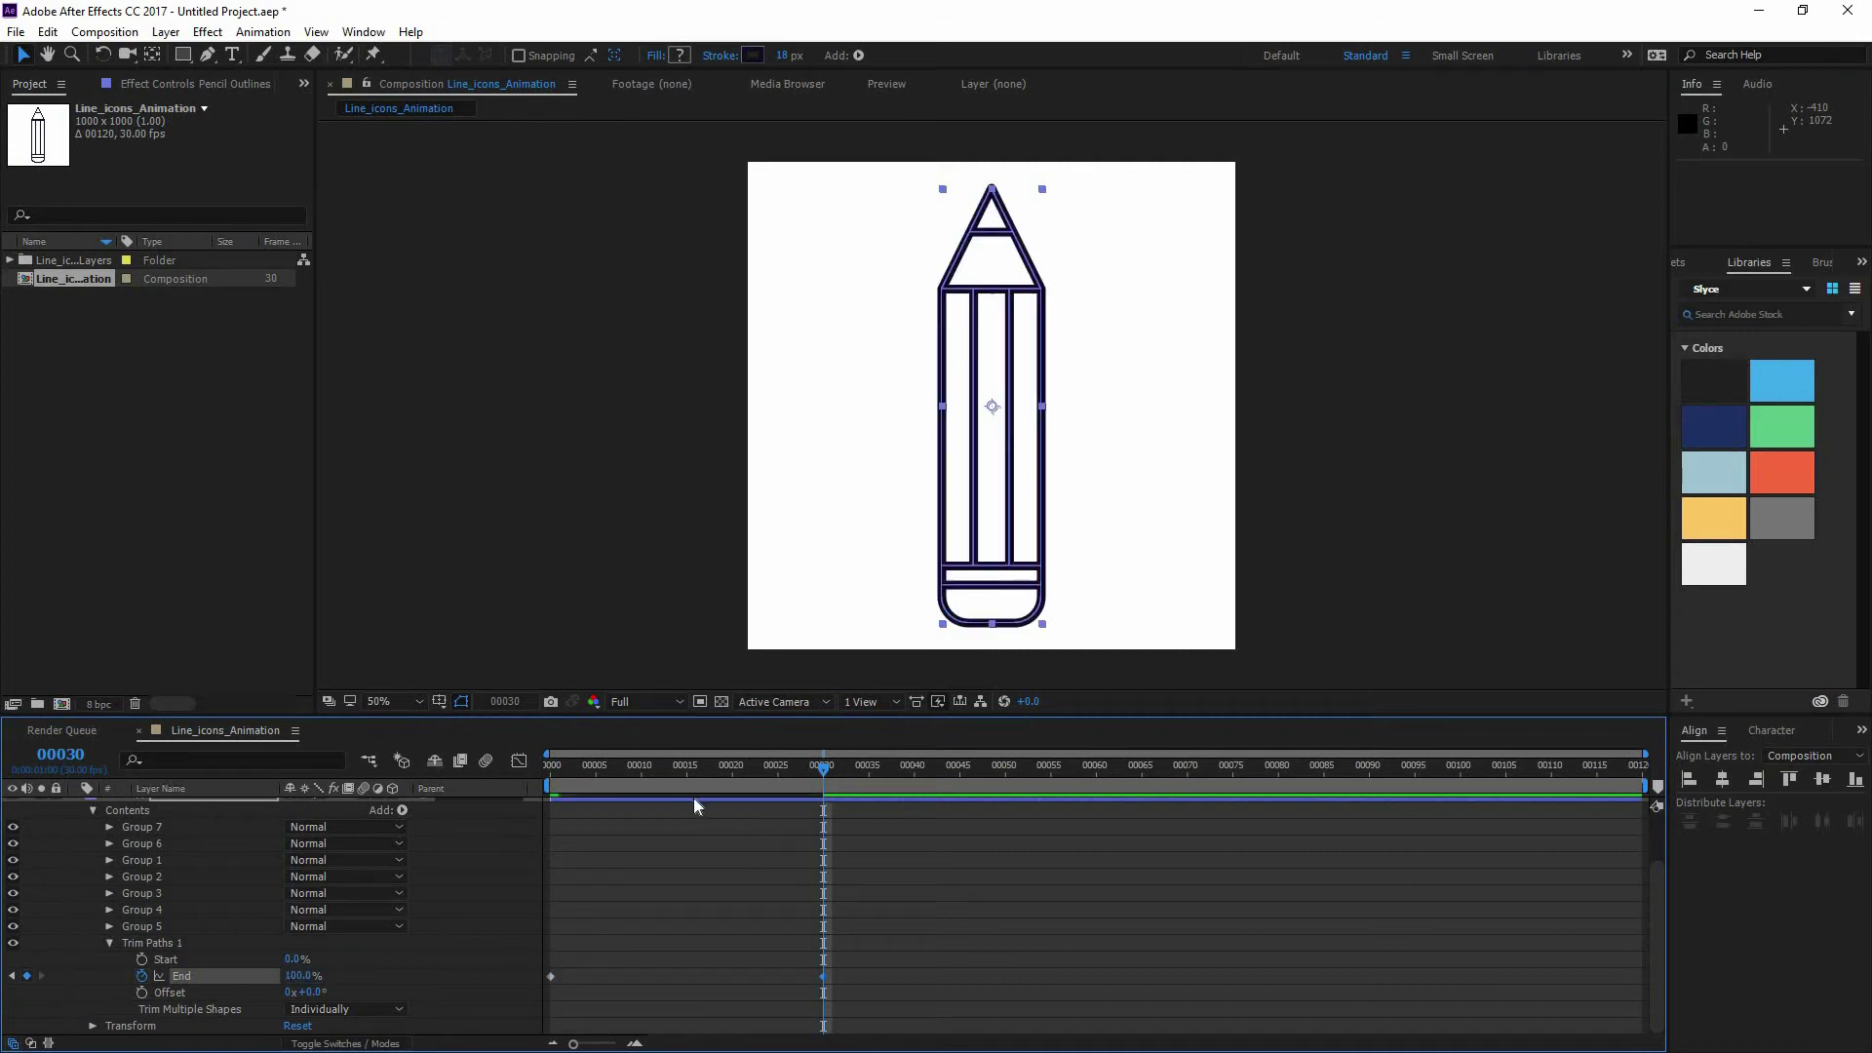
text(n)
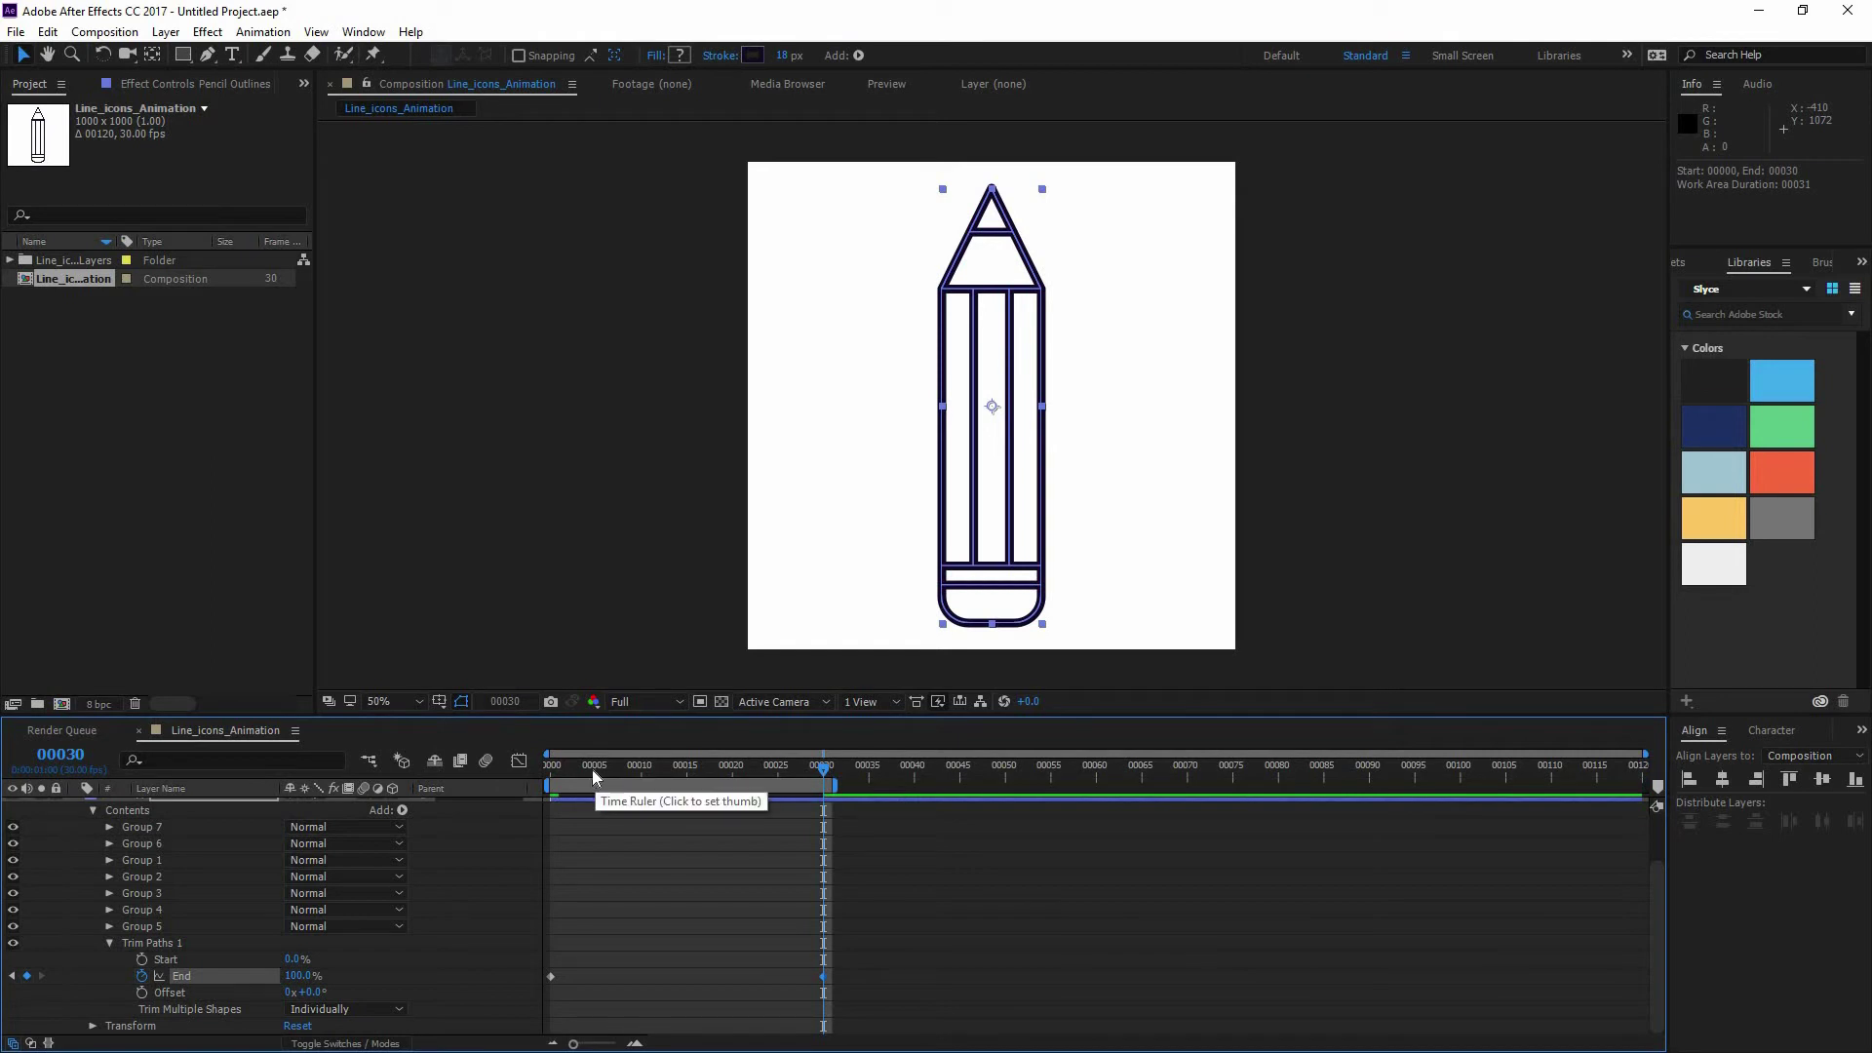
- Preview the draw-on, extend the work area to about frame 50, and inspect frame 21
key(space)
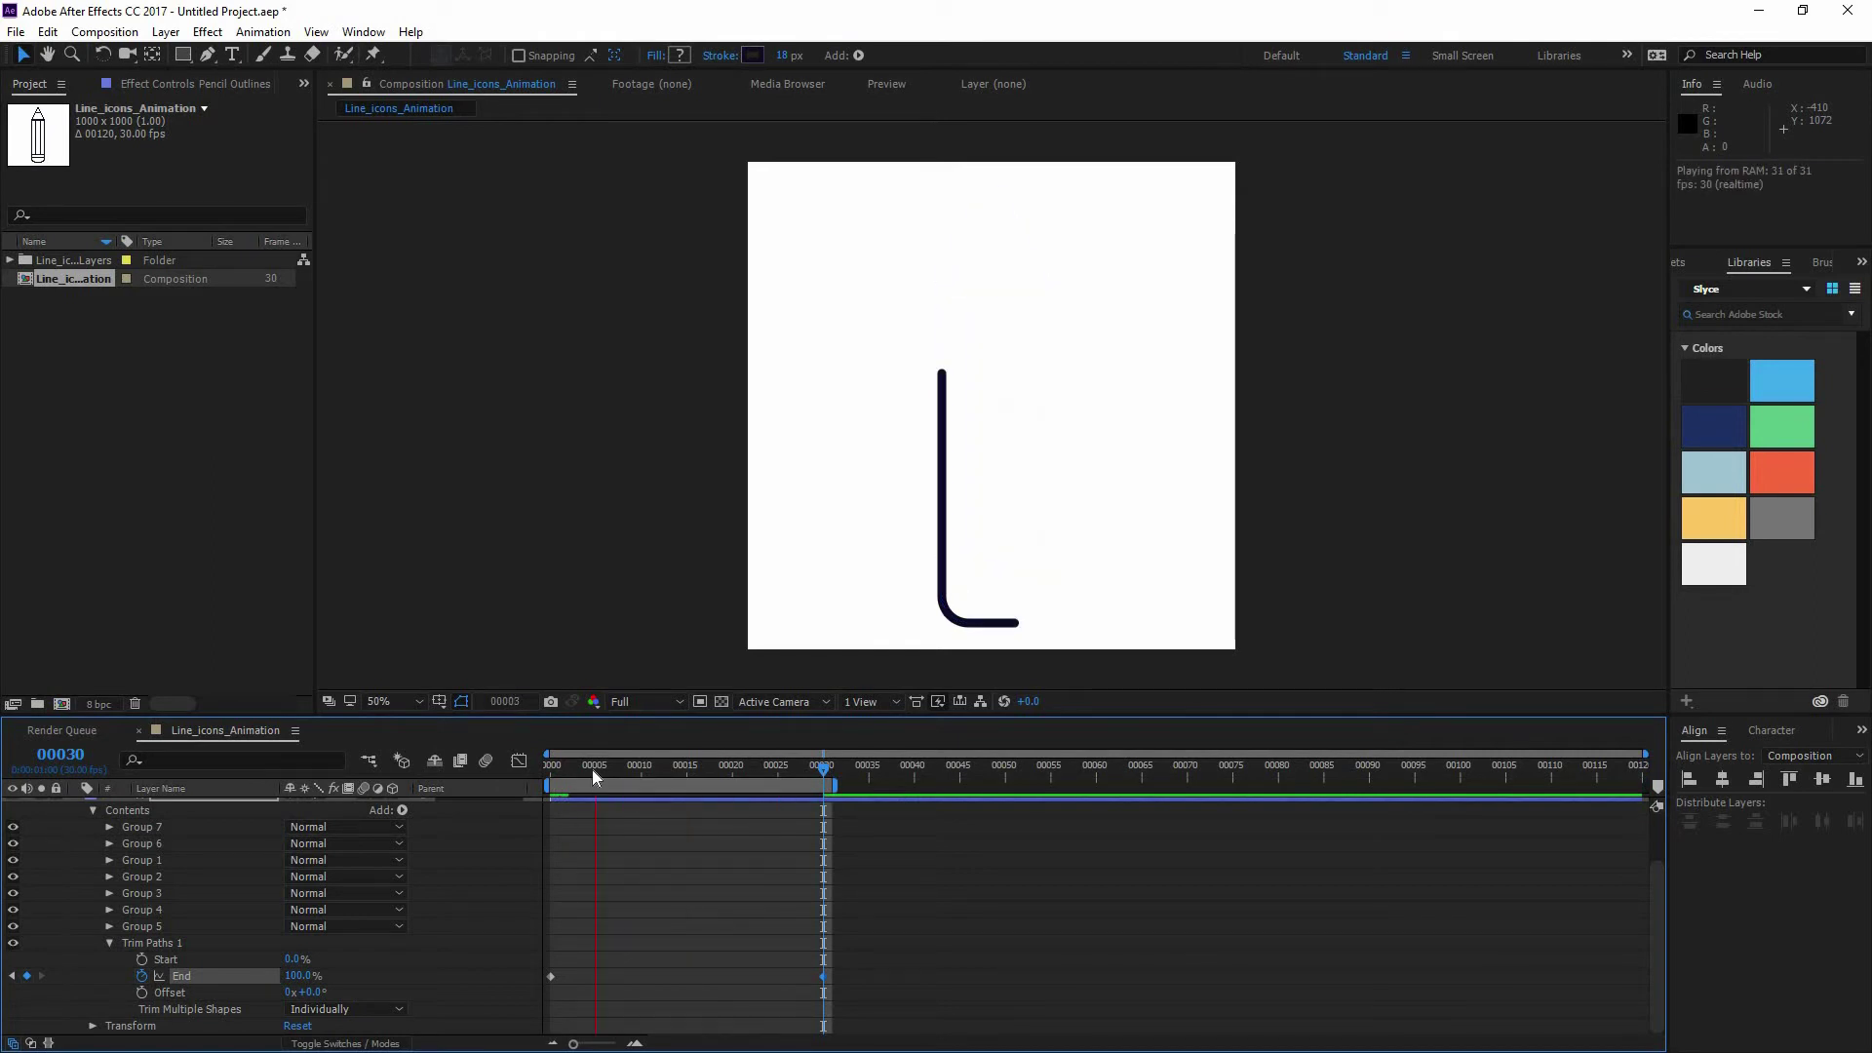
key(space)
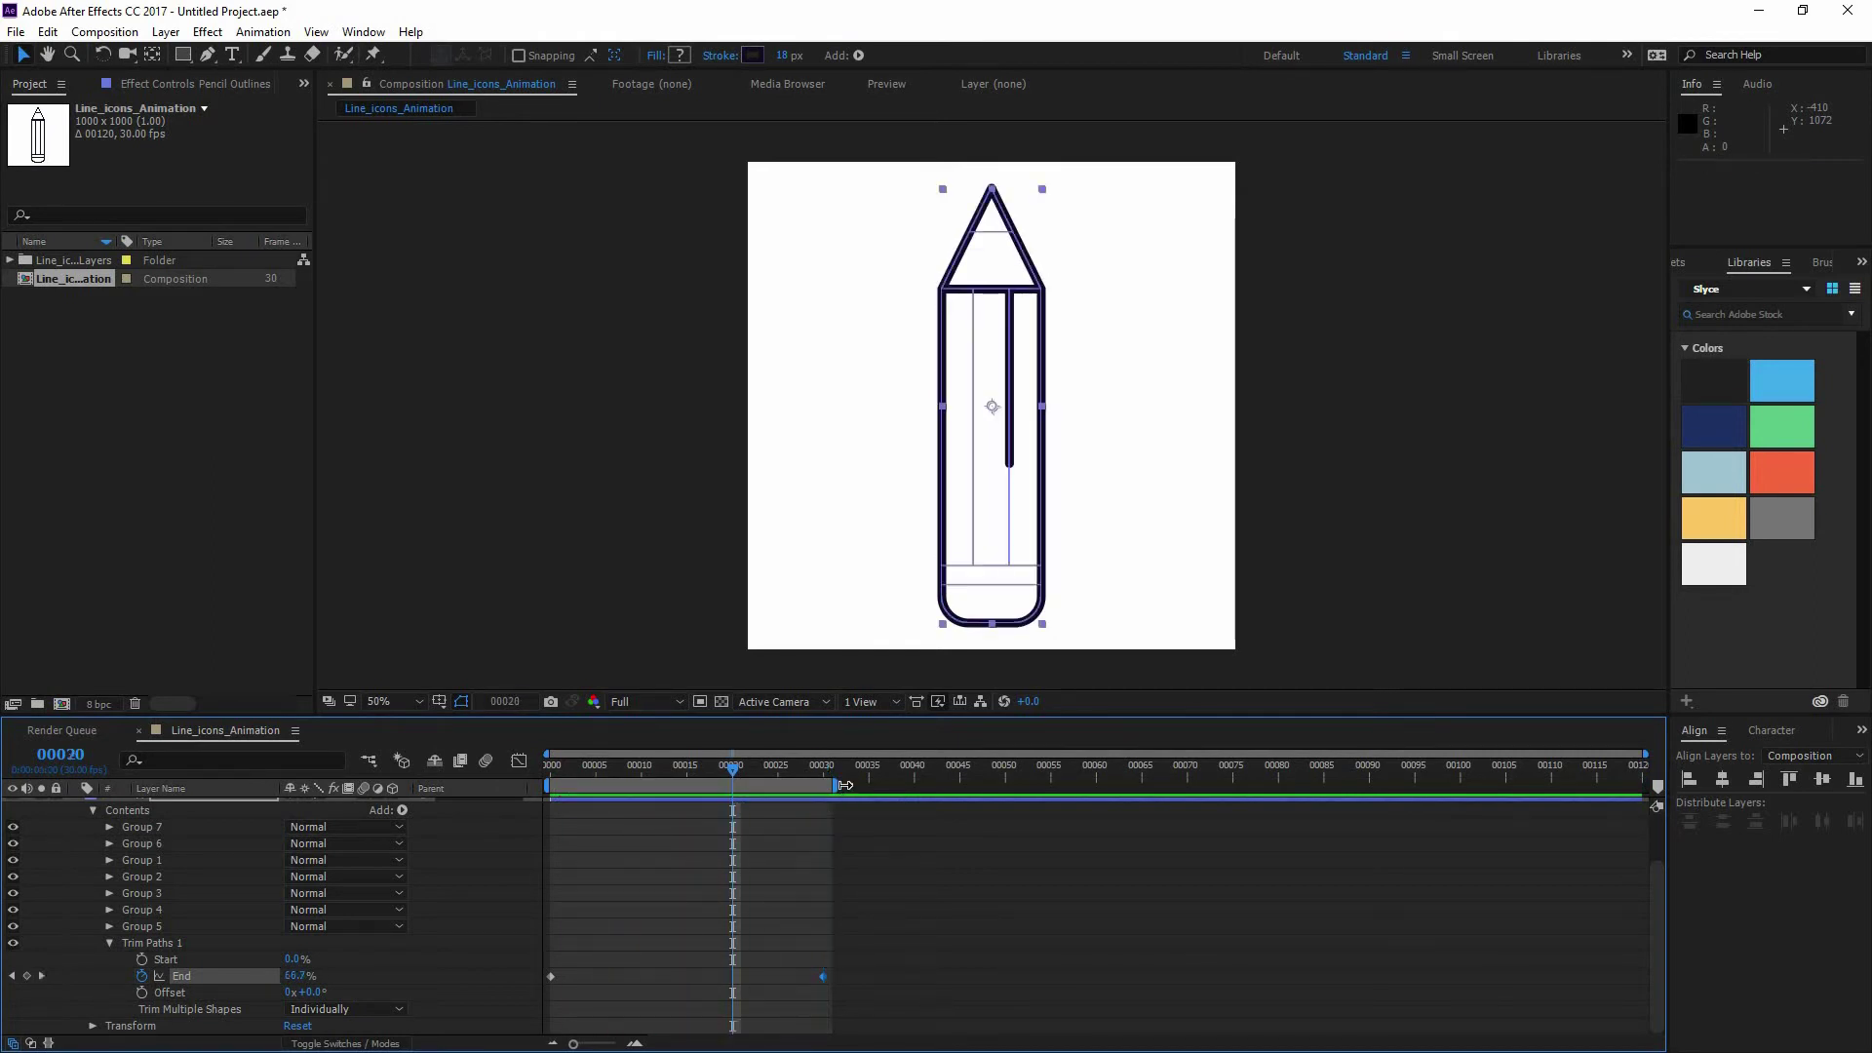
drag(834, 785, 1007, 786)
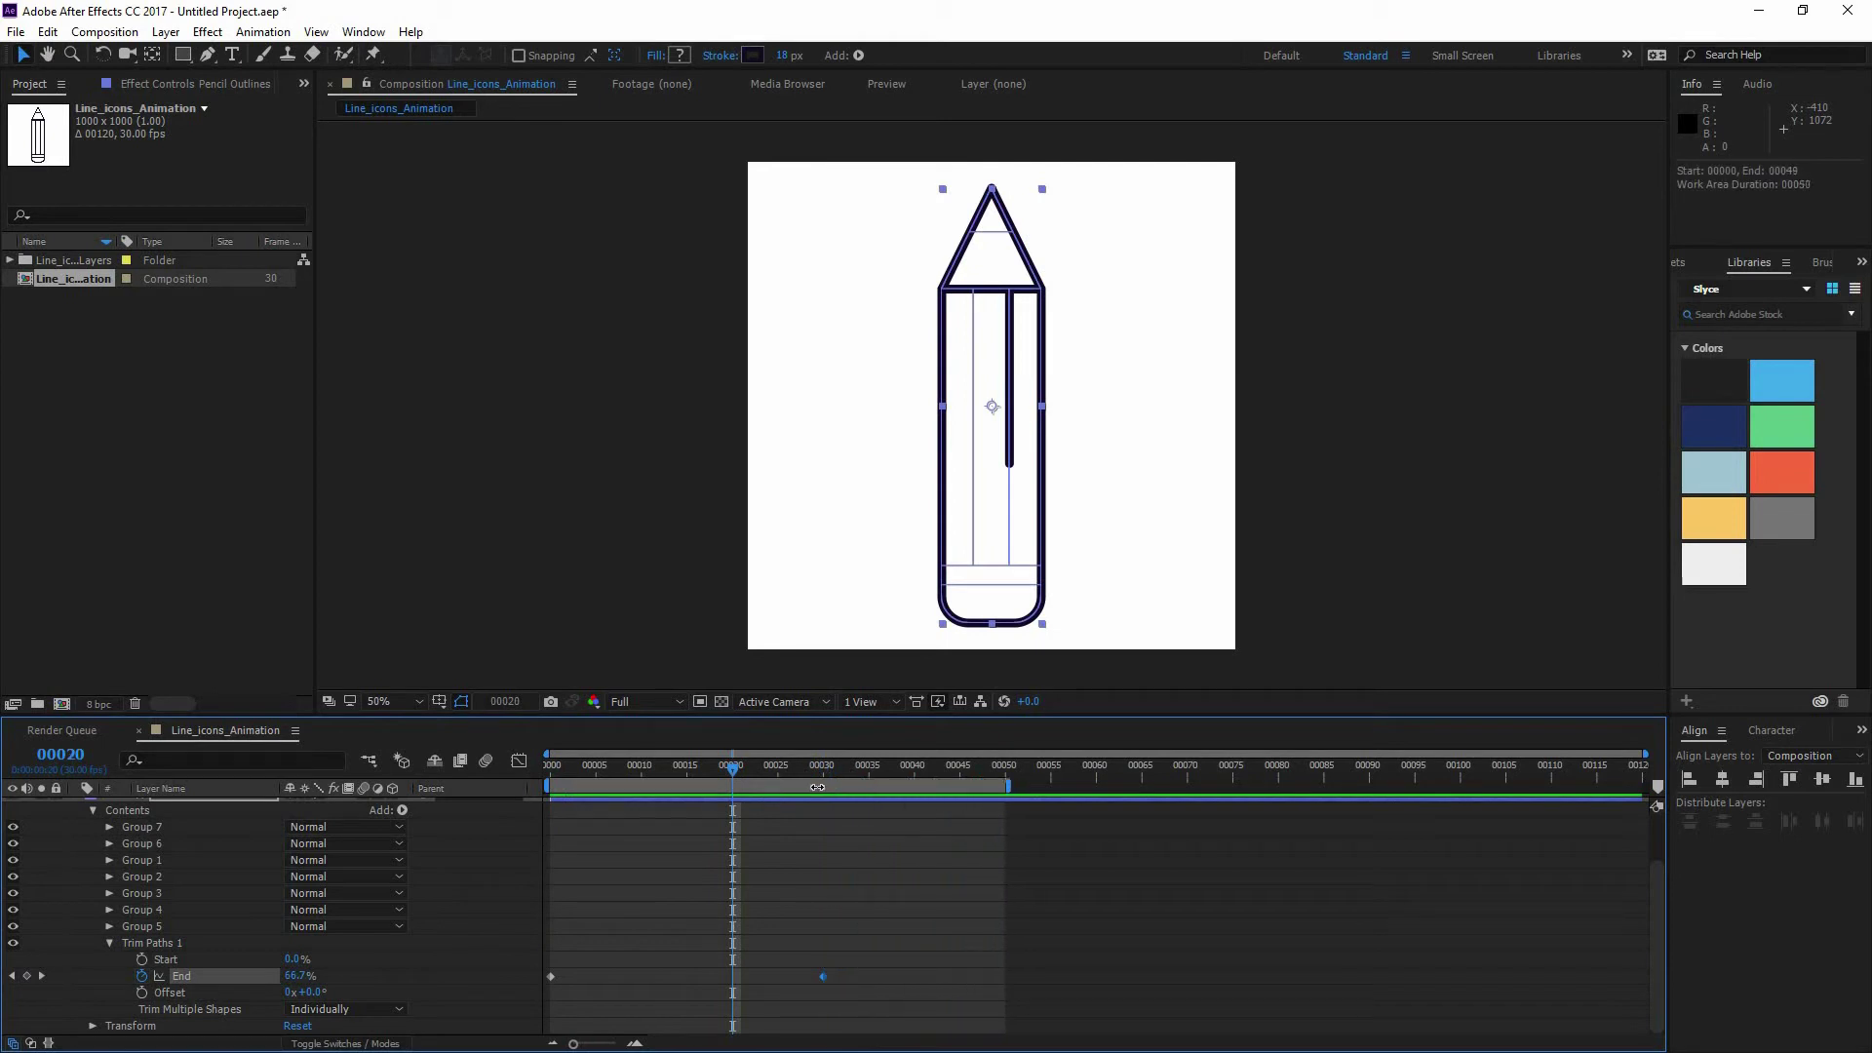
key(space)
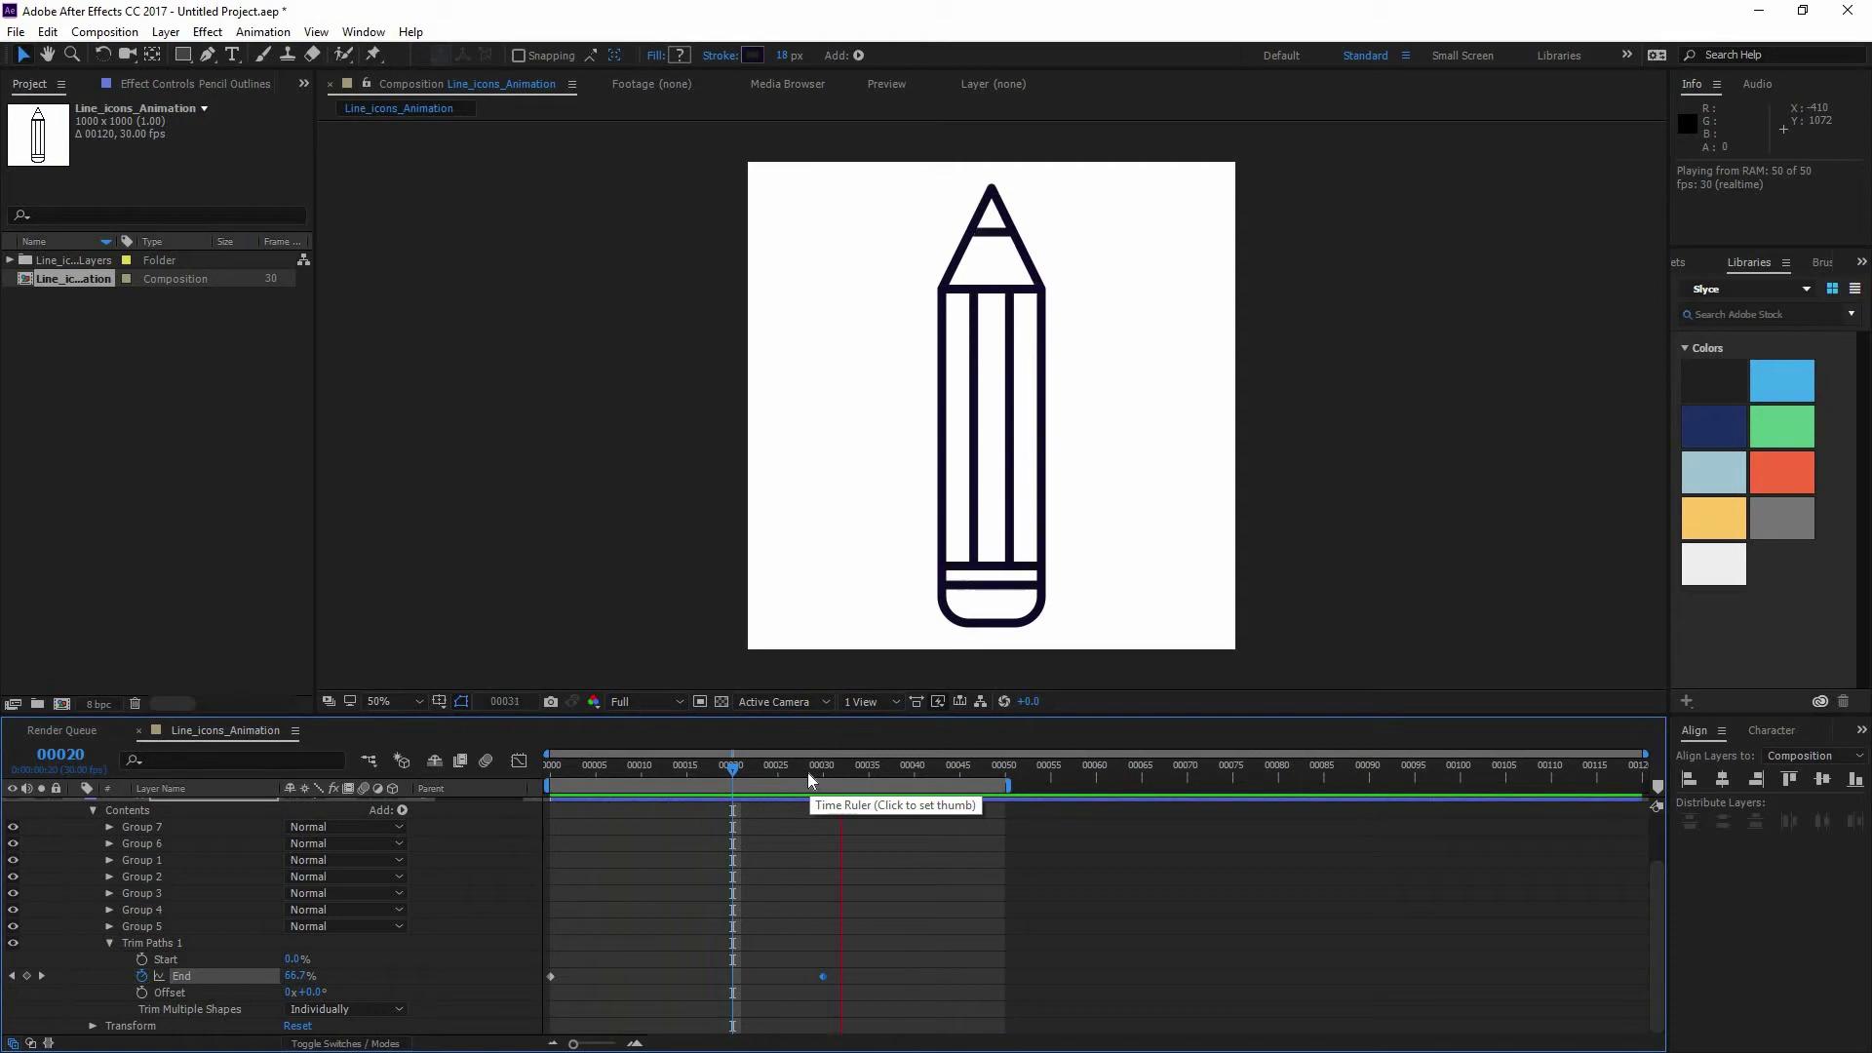
drag(807, 772, 741, 767)
- At frame 22, check which strokes Group 4 and Group 1 draw
click(752, 766)
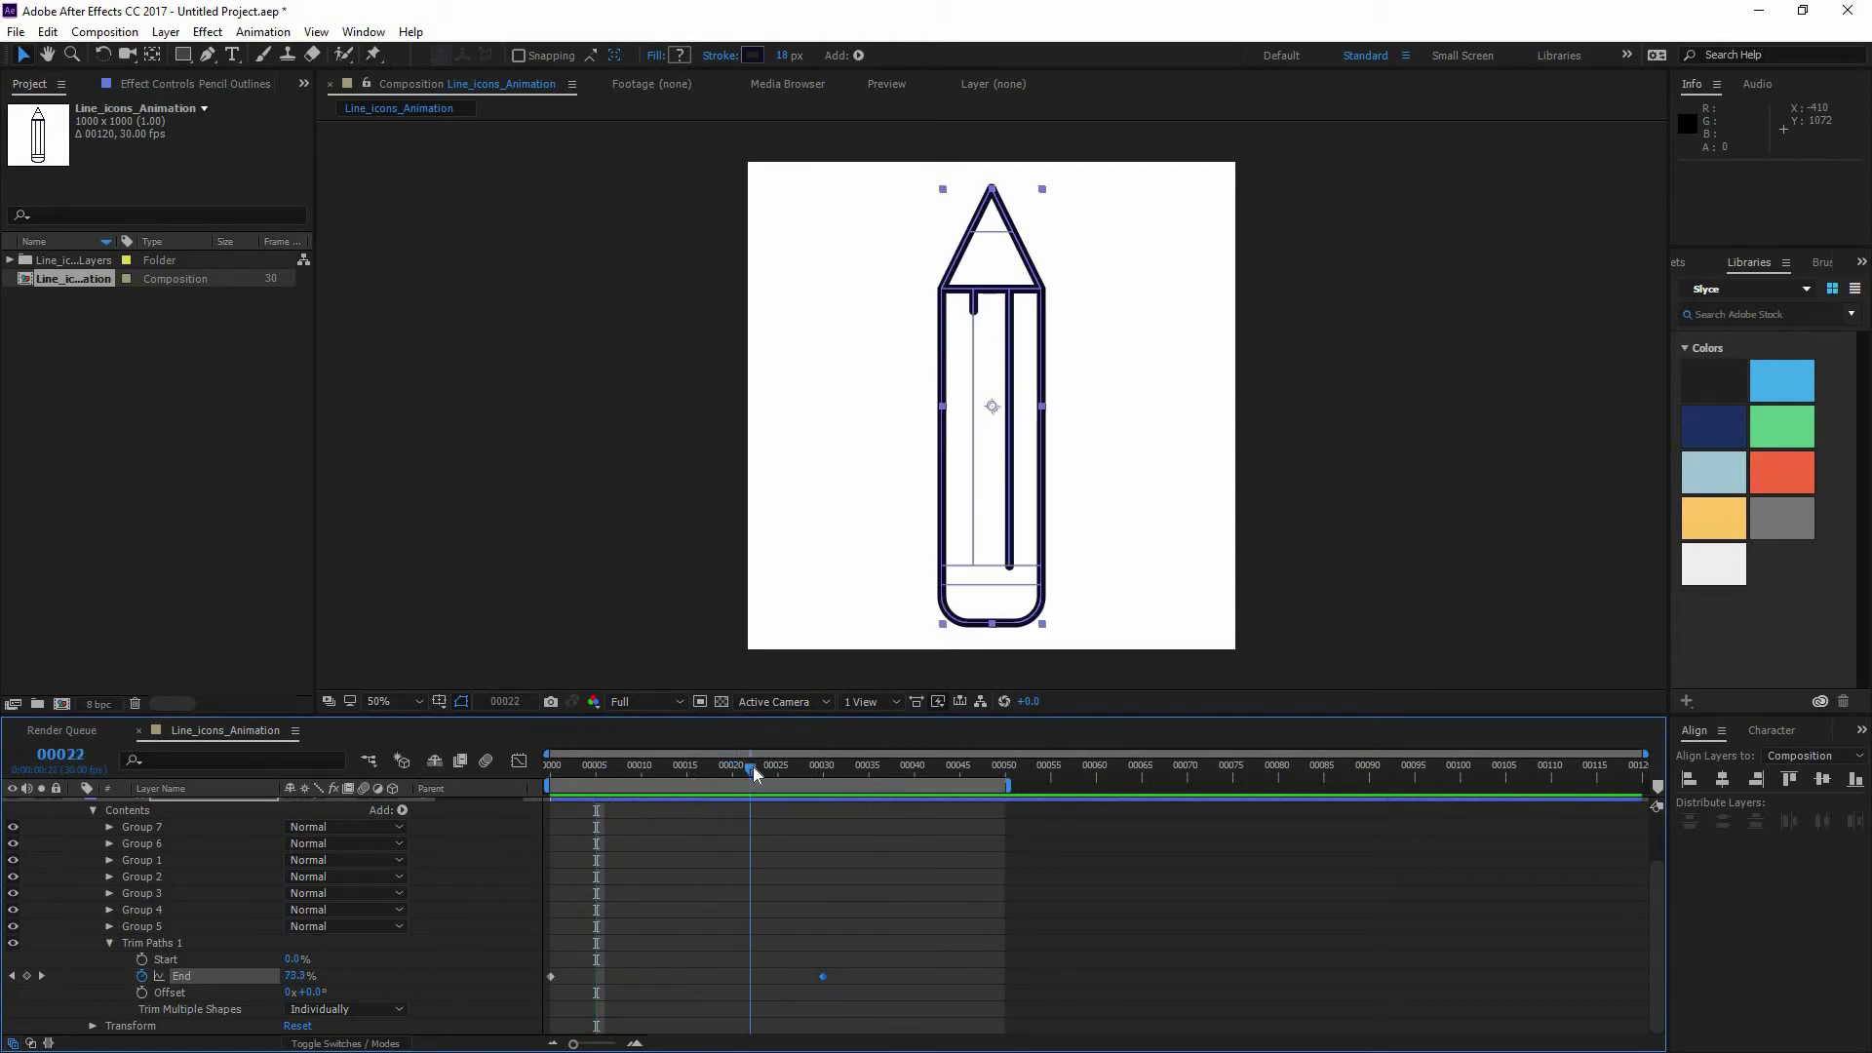
click(142, 915)
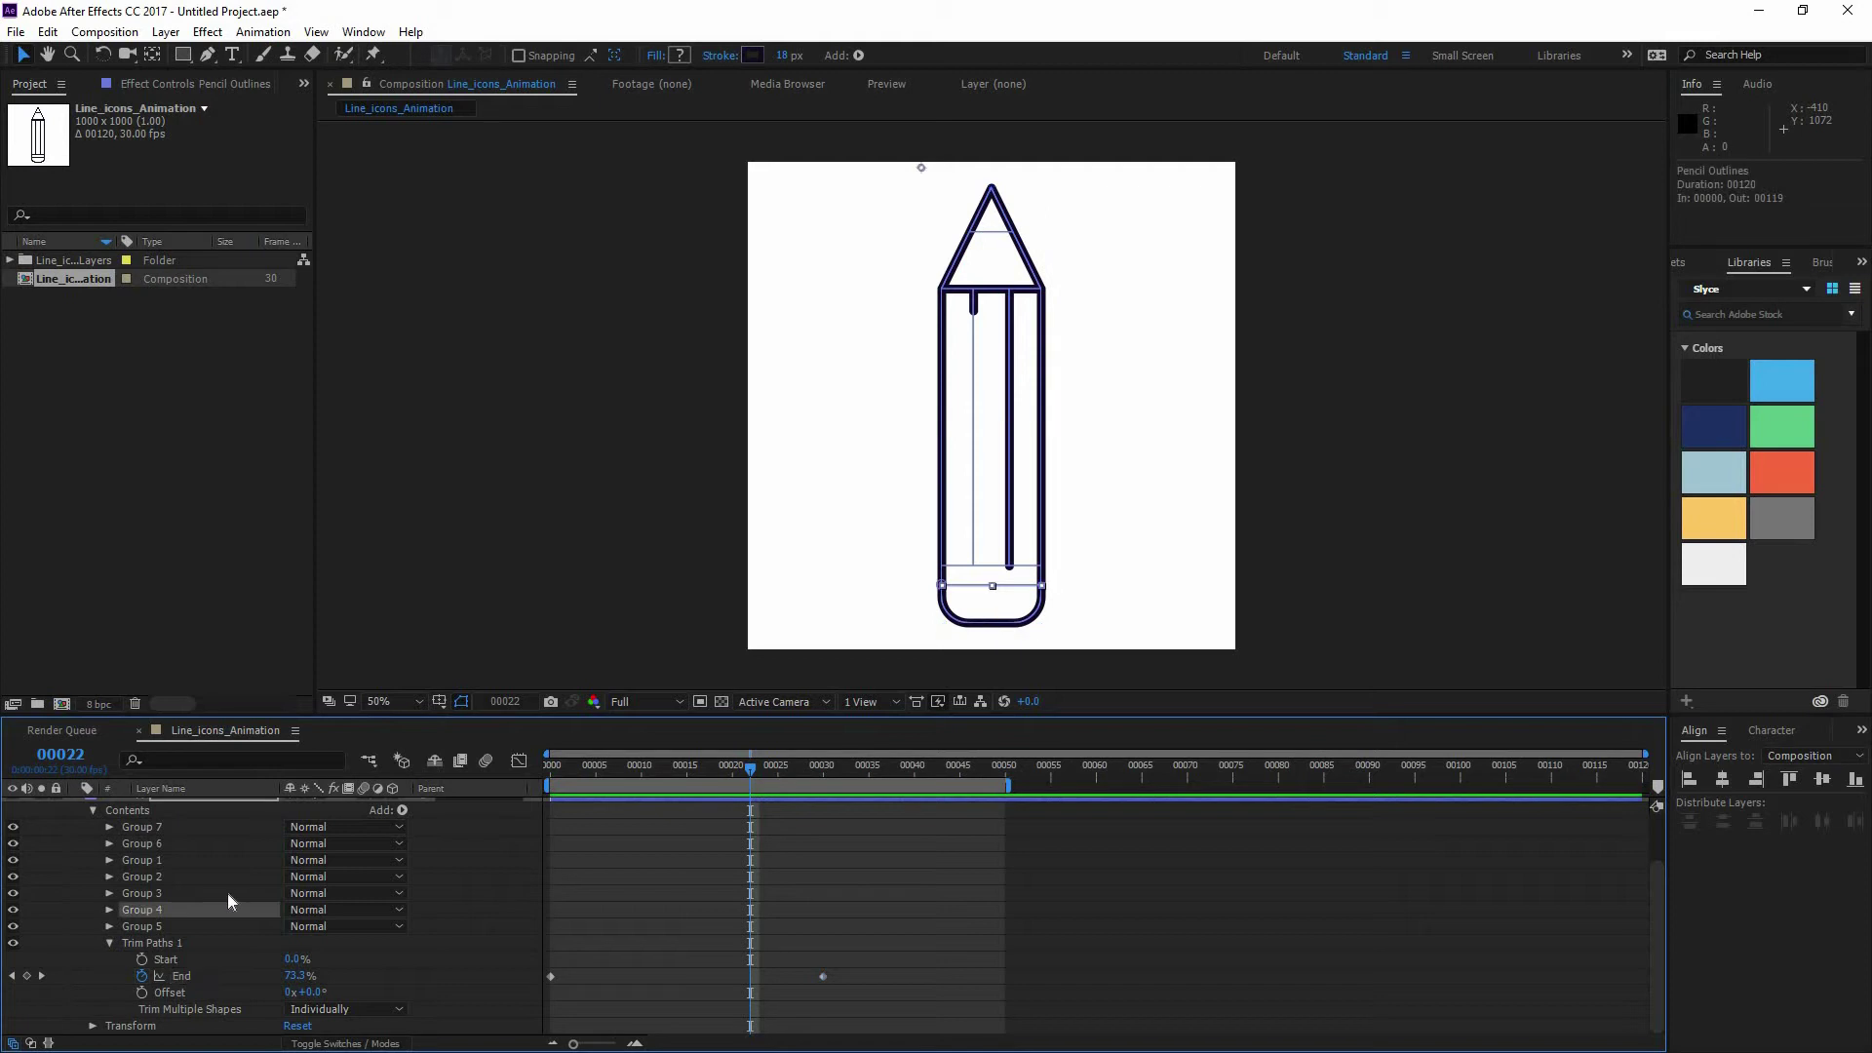
click(136, 860)
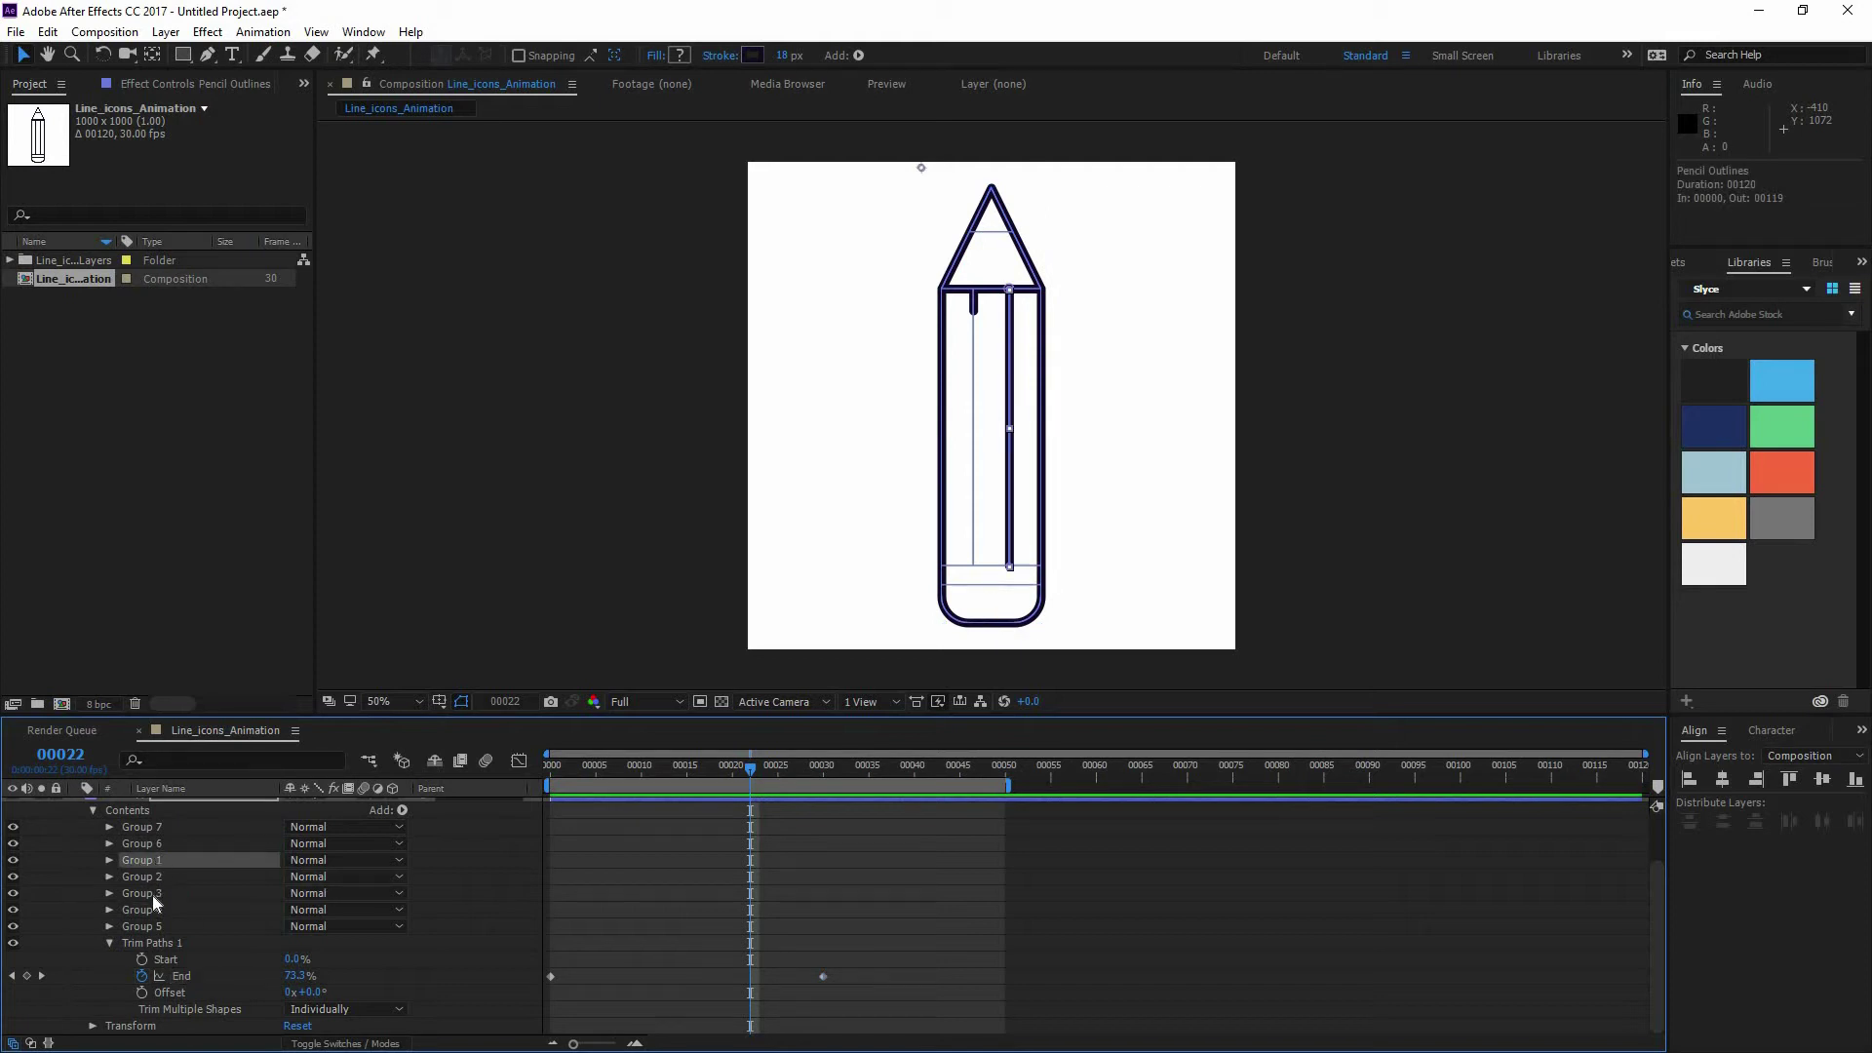
- Move Groups 3 and 4 above Group 1 and preview the new drawing order
click(154, 894)
shift+click(159, 907)
drag(173, 891, 173, 851)
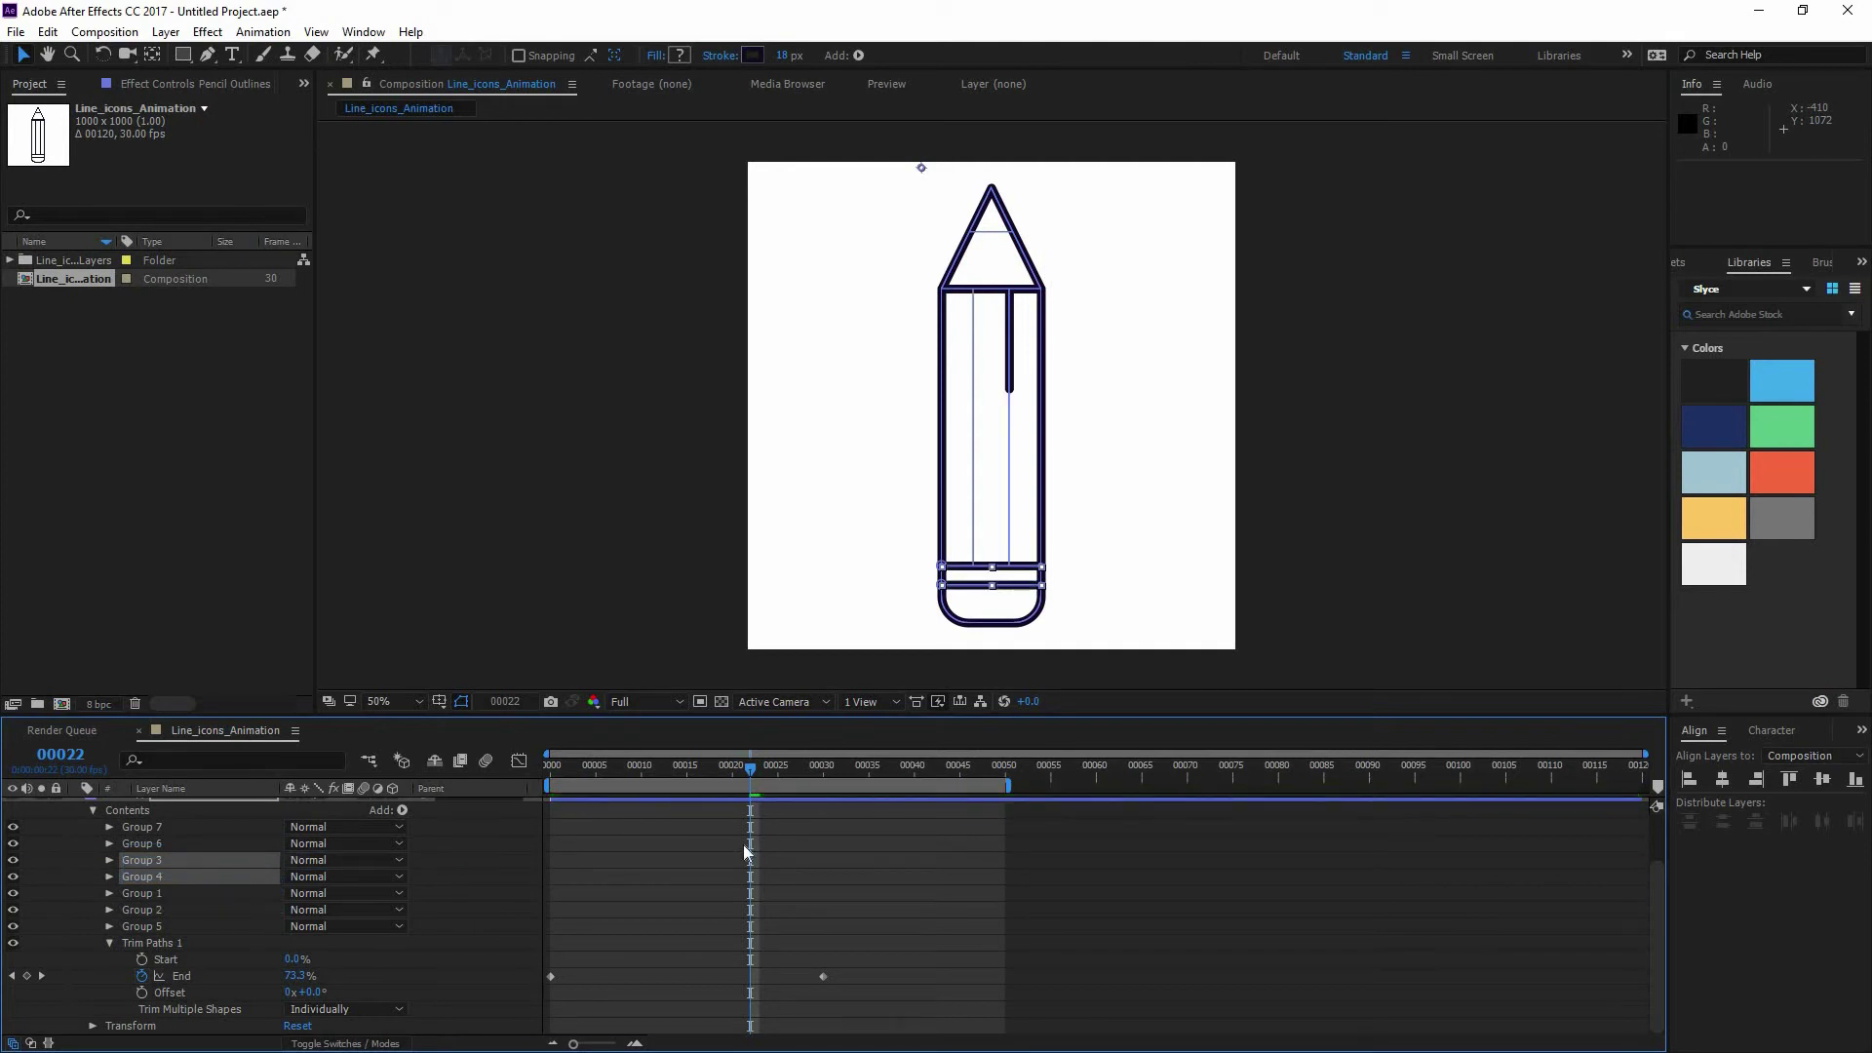
mouse_move(674, 772)
mouse_down()
mouse_move(635, 774)
mouse_move(878, 770)
mouse_up()
key(space)
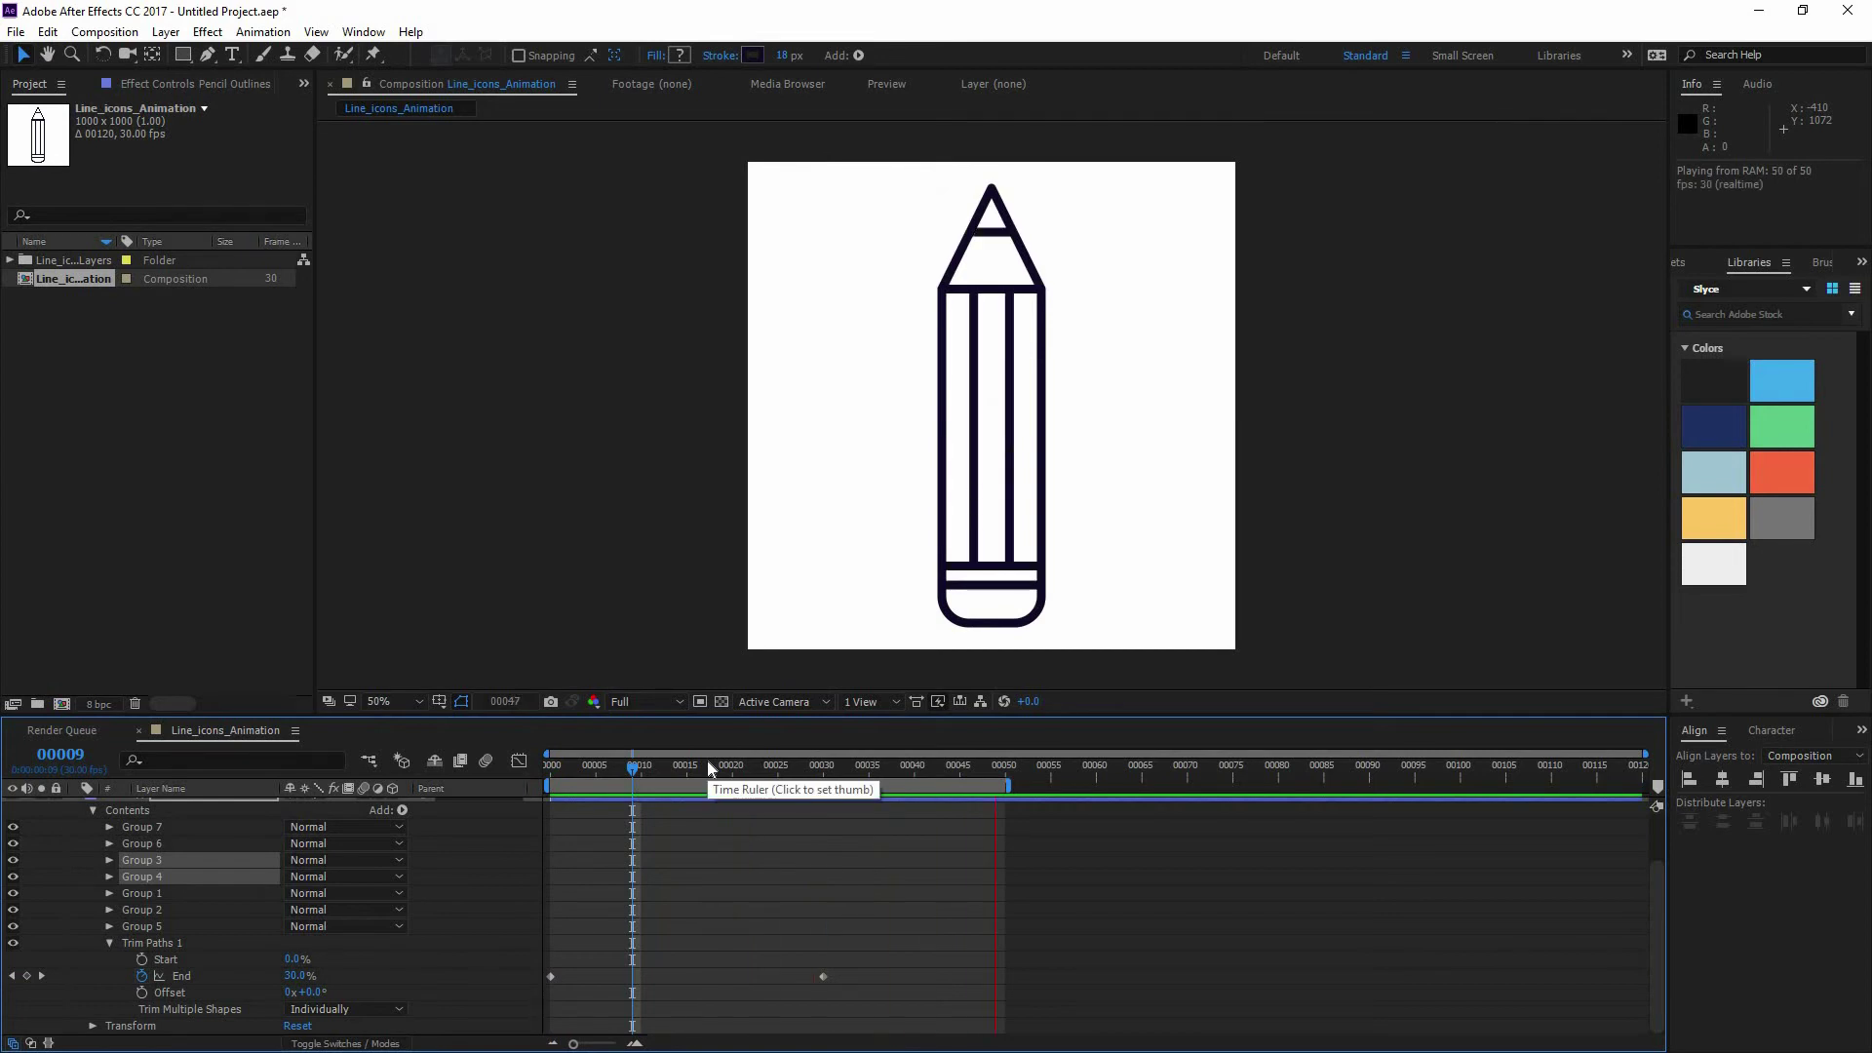
- Apply Easy Ease (F9) to both End keyframes and preview from the start
key(space)
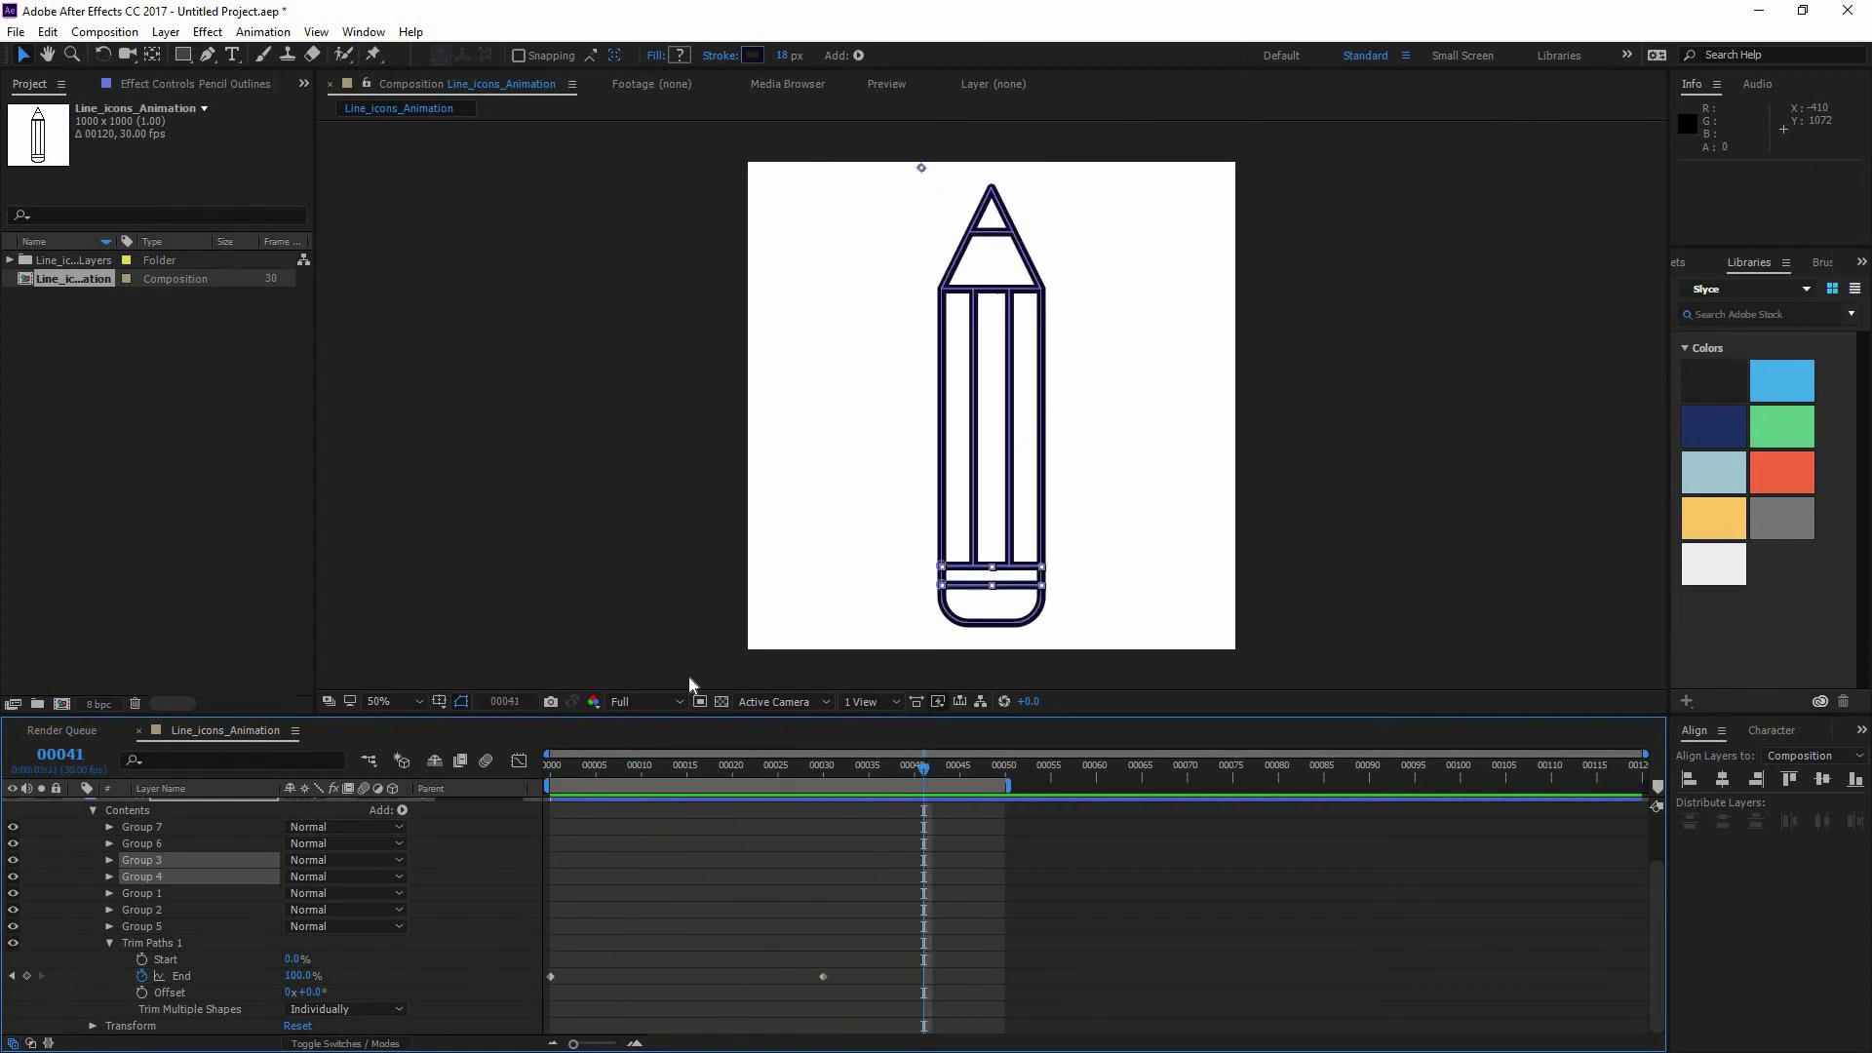
drag(855, 1007, 531, 936)
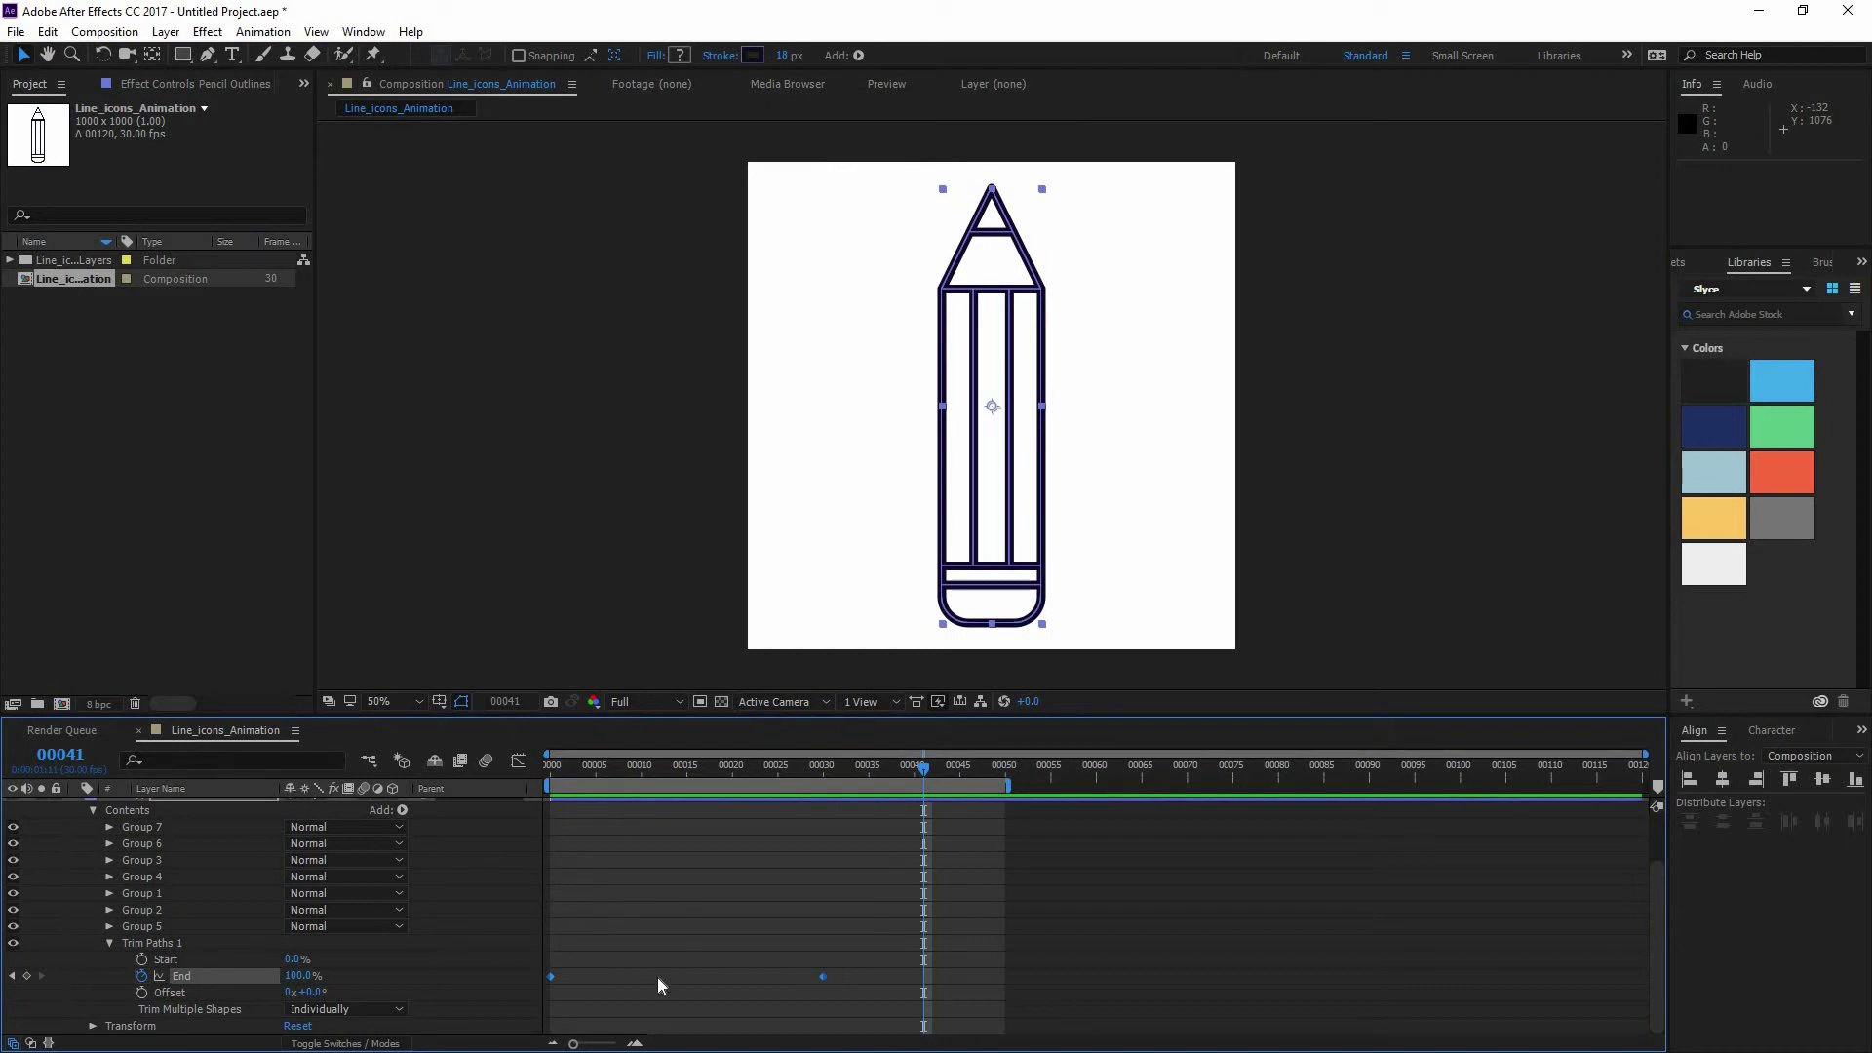
key(F9)
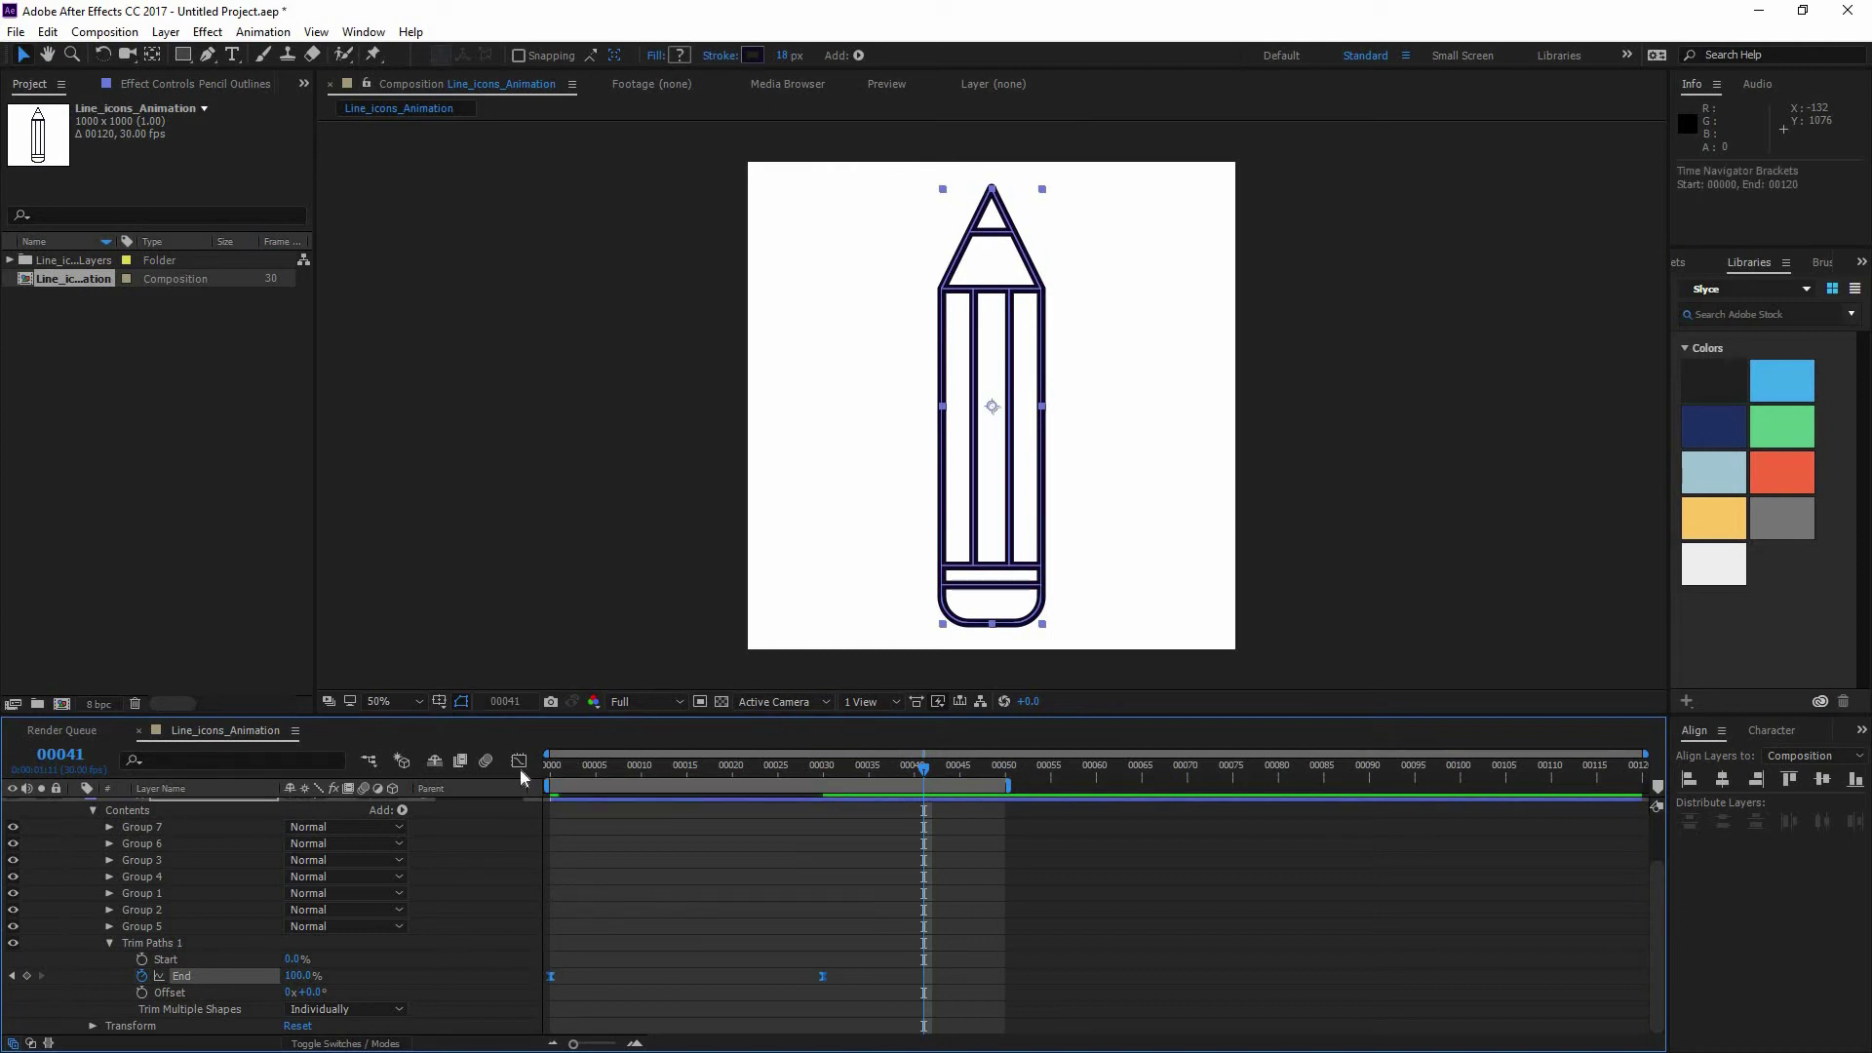
key(Home)
key(space)
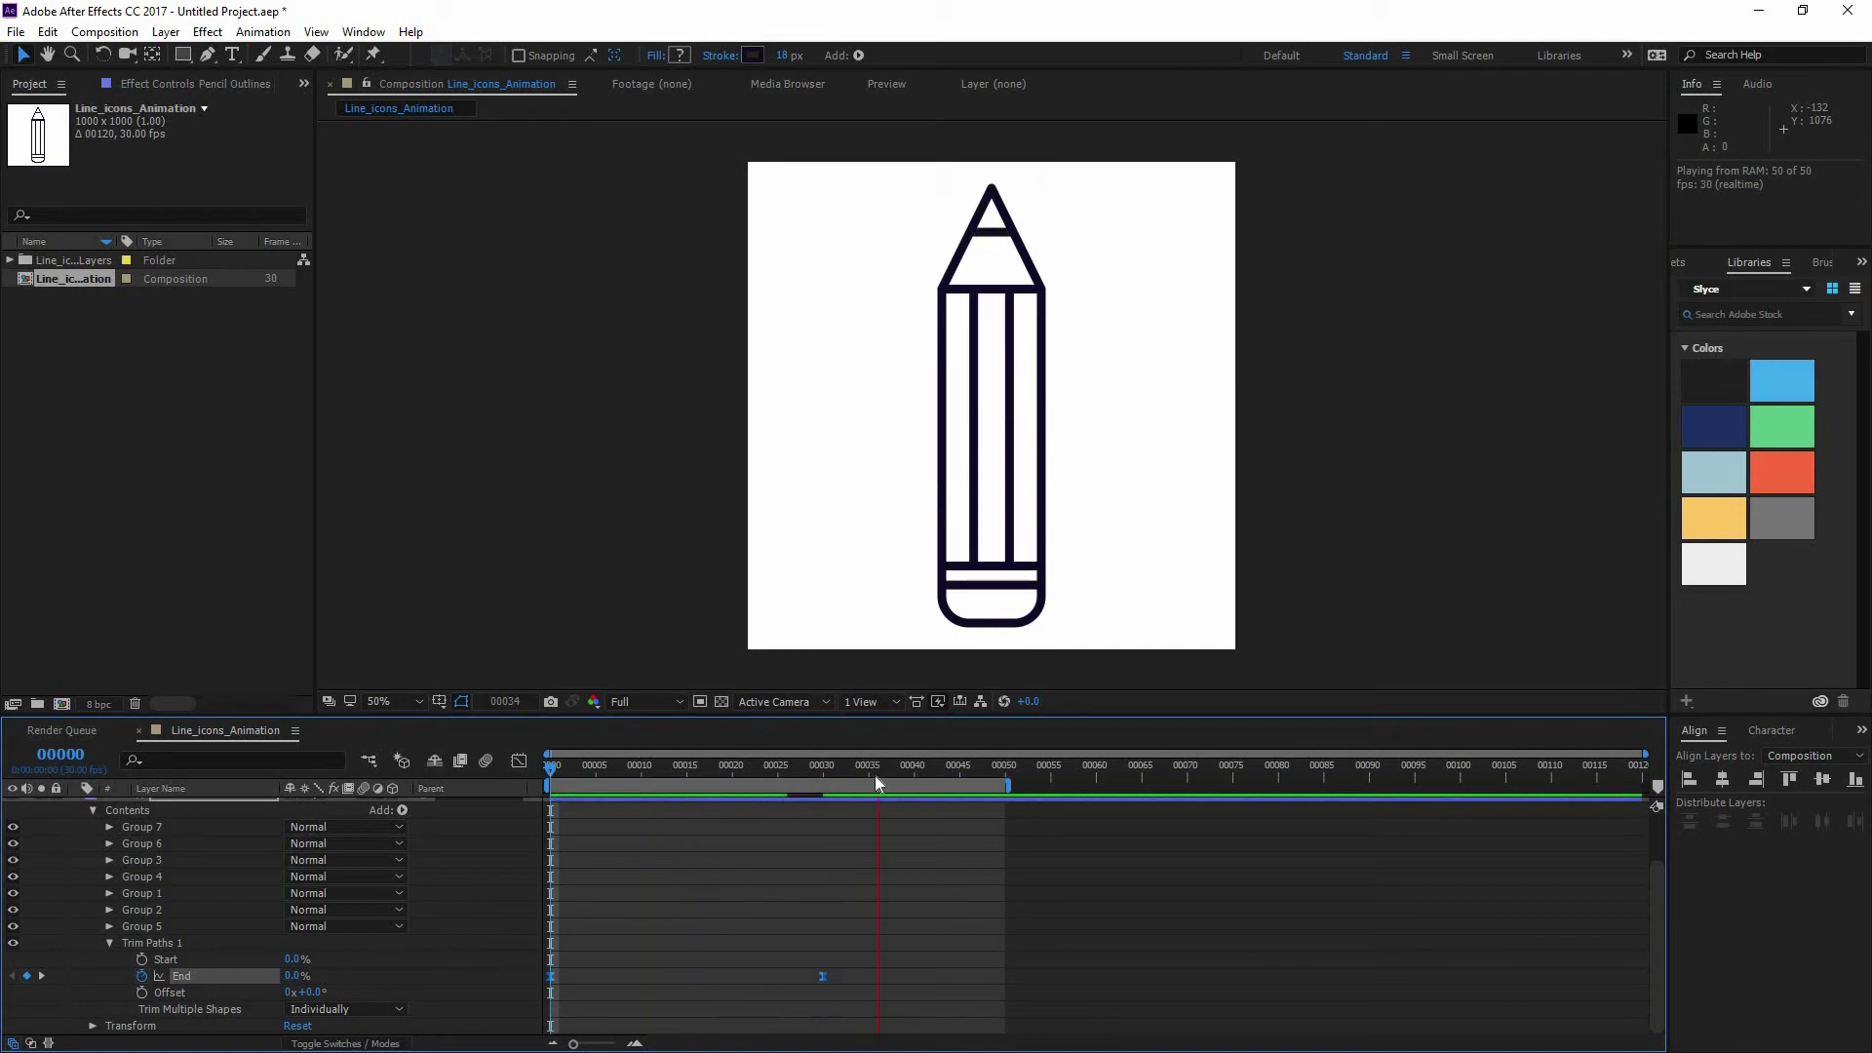
key(space)
- Move the 100% End keyframe to frame 60, end the work area at frame 80, and preview
click(1097, 780)
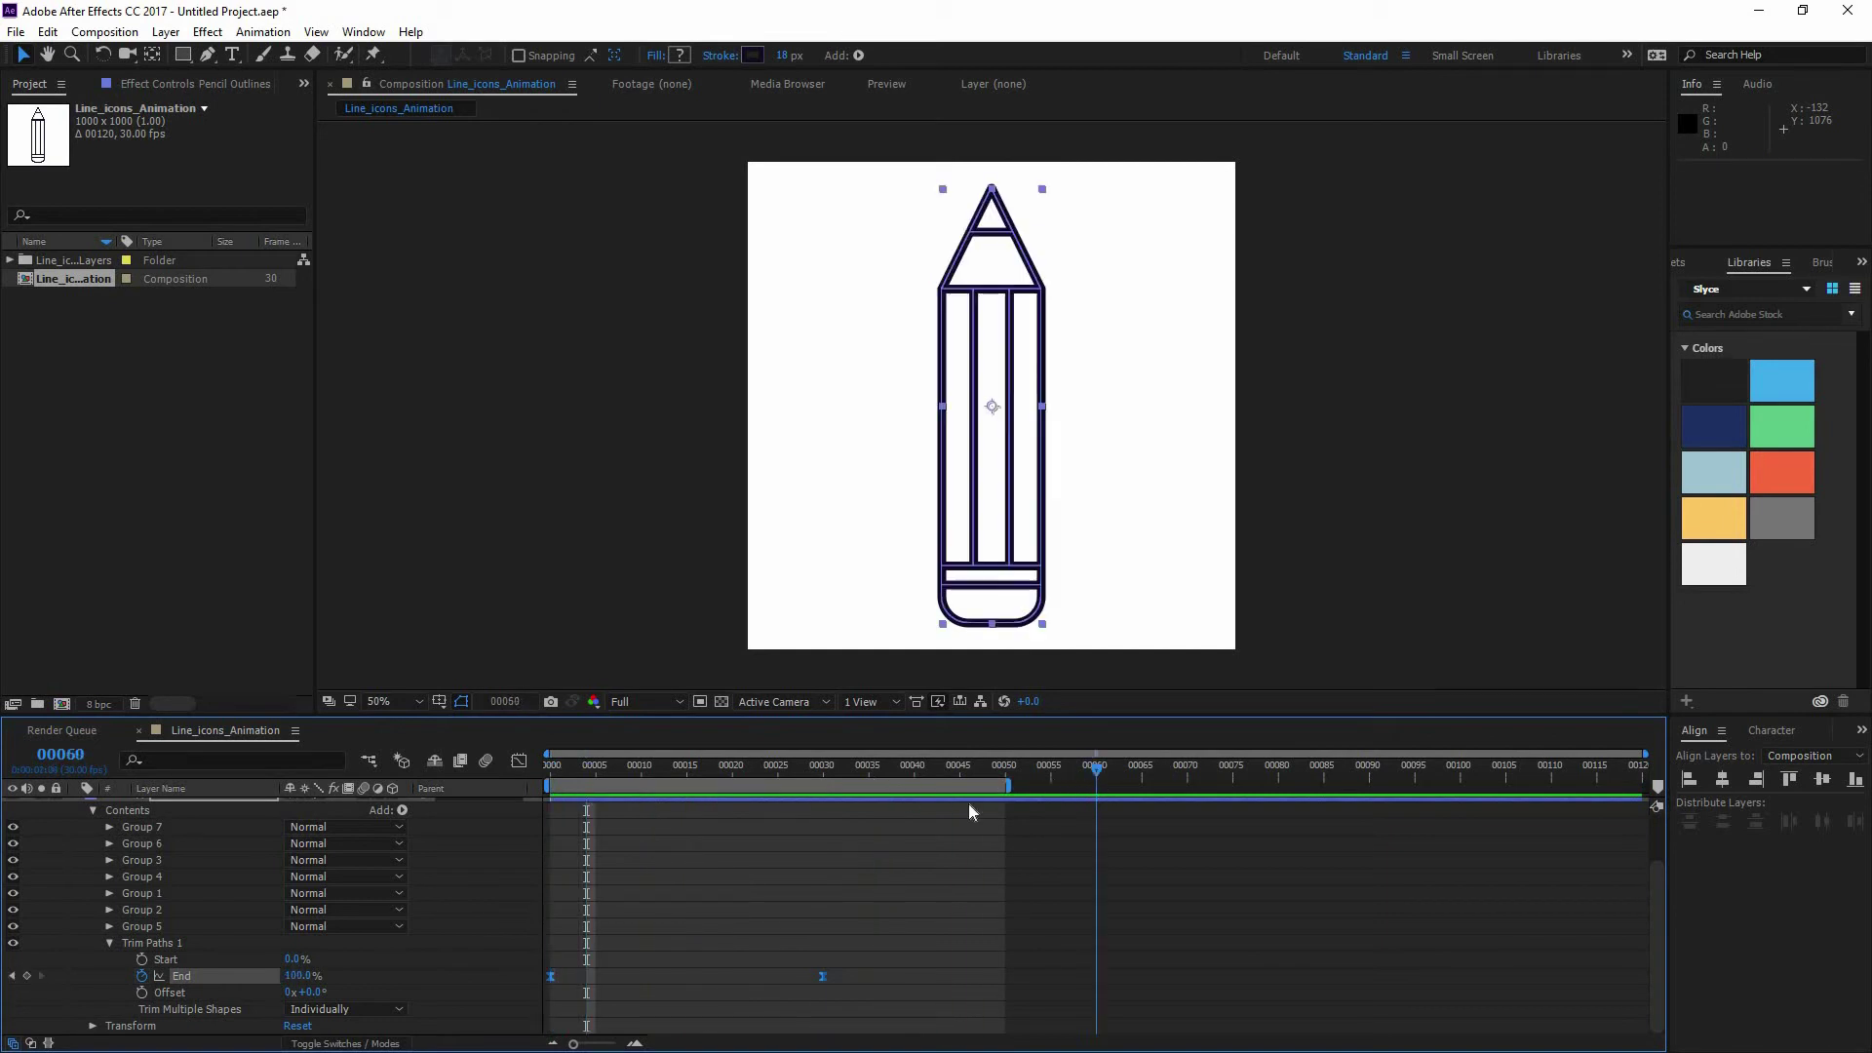
drag(822, 975, 1104, 989)
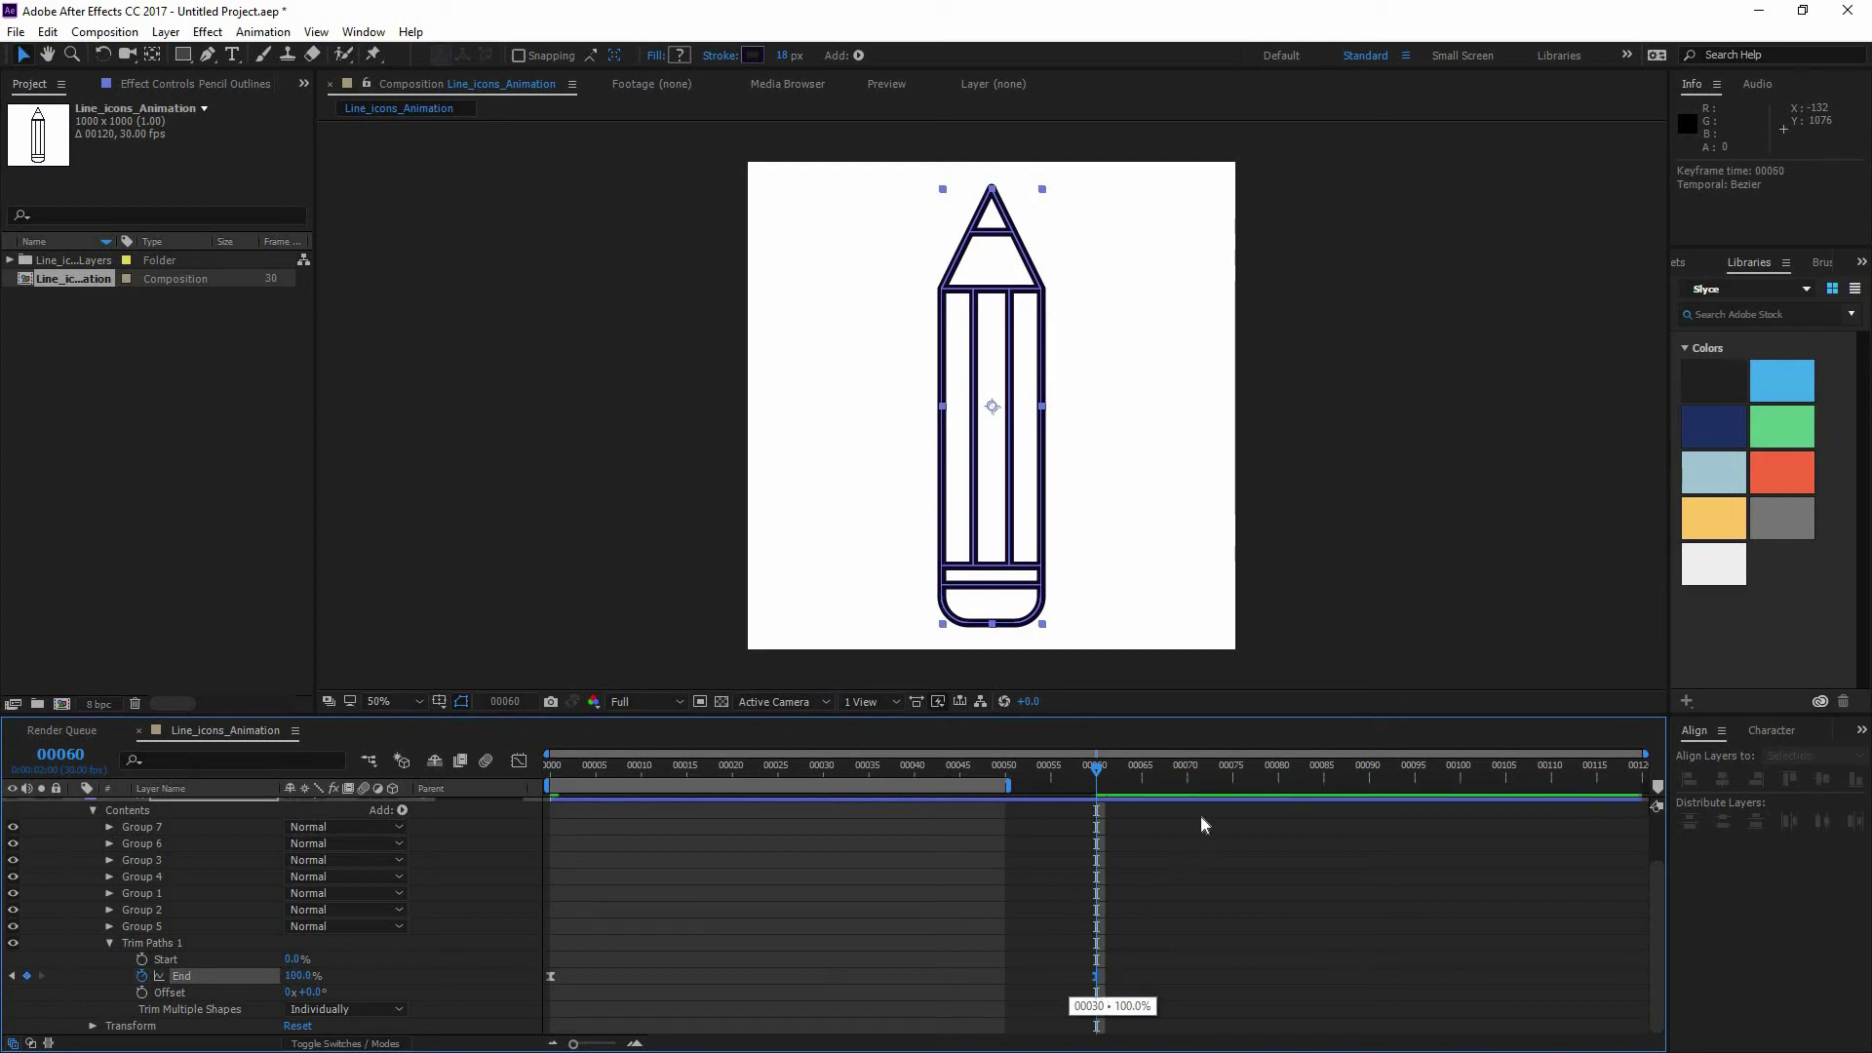
drag(1230, 771, 1278, 786)
key(n)
key(space)
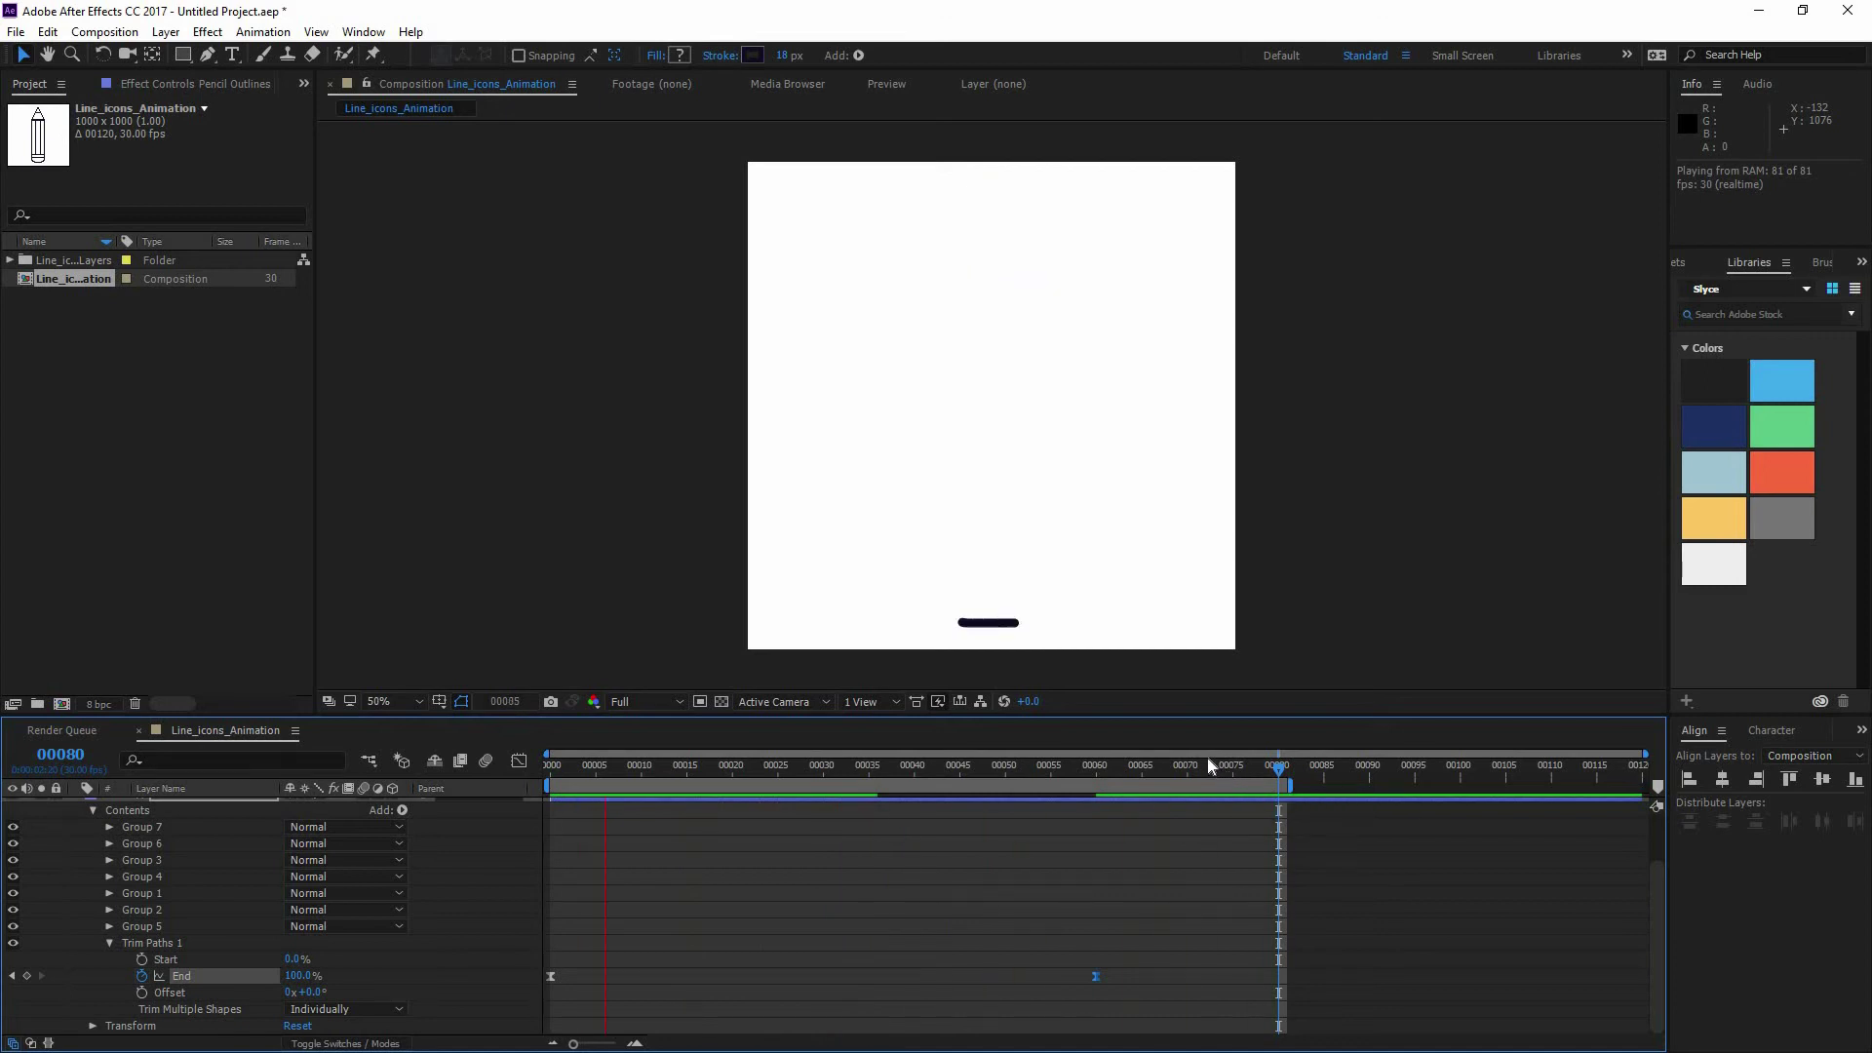
key(space)
mouse_move(880, 764)
mouse_down()
mouse_move(630, 798)
mouse_move(915, 797)
mouse_move(501, 800)
mouse_move(501, 824)
mouse_up()
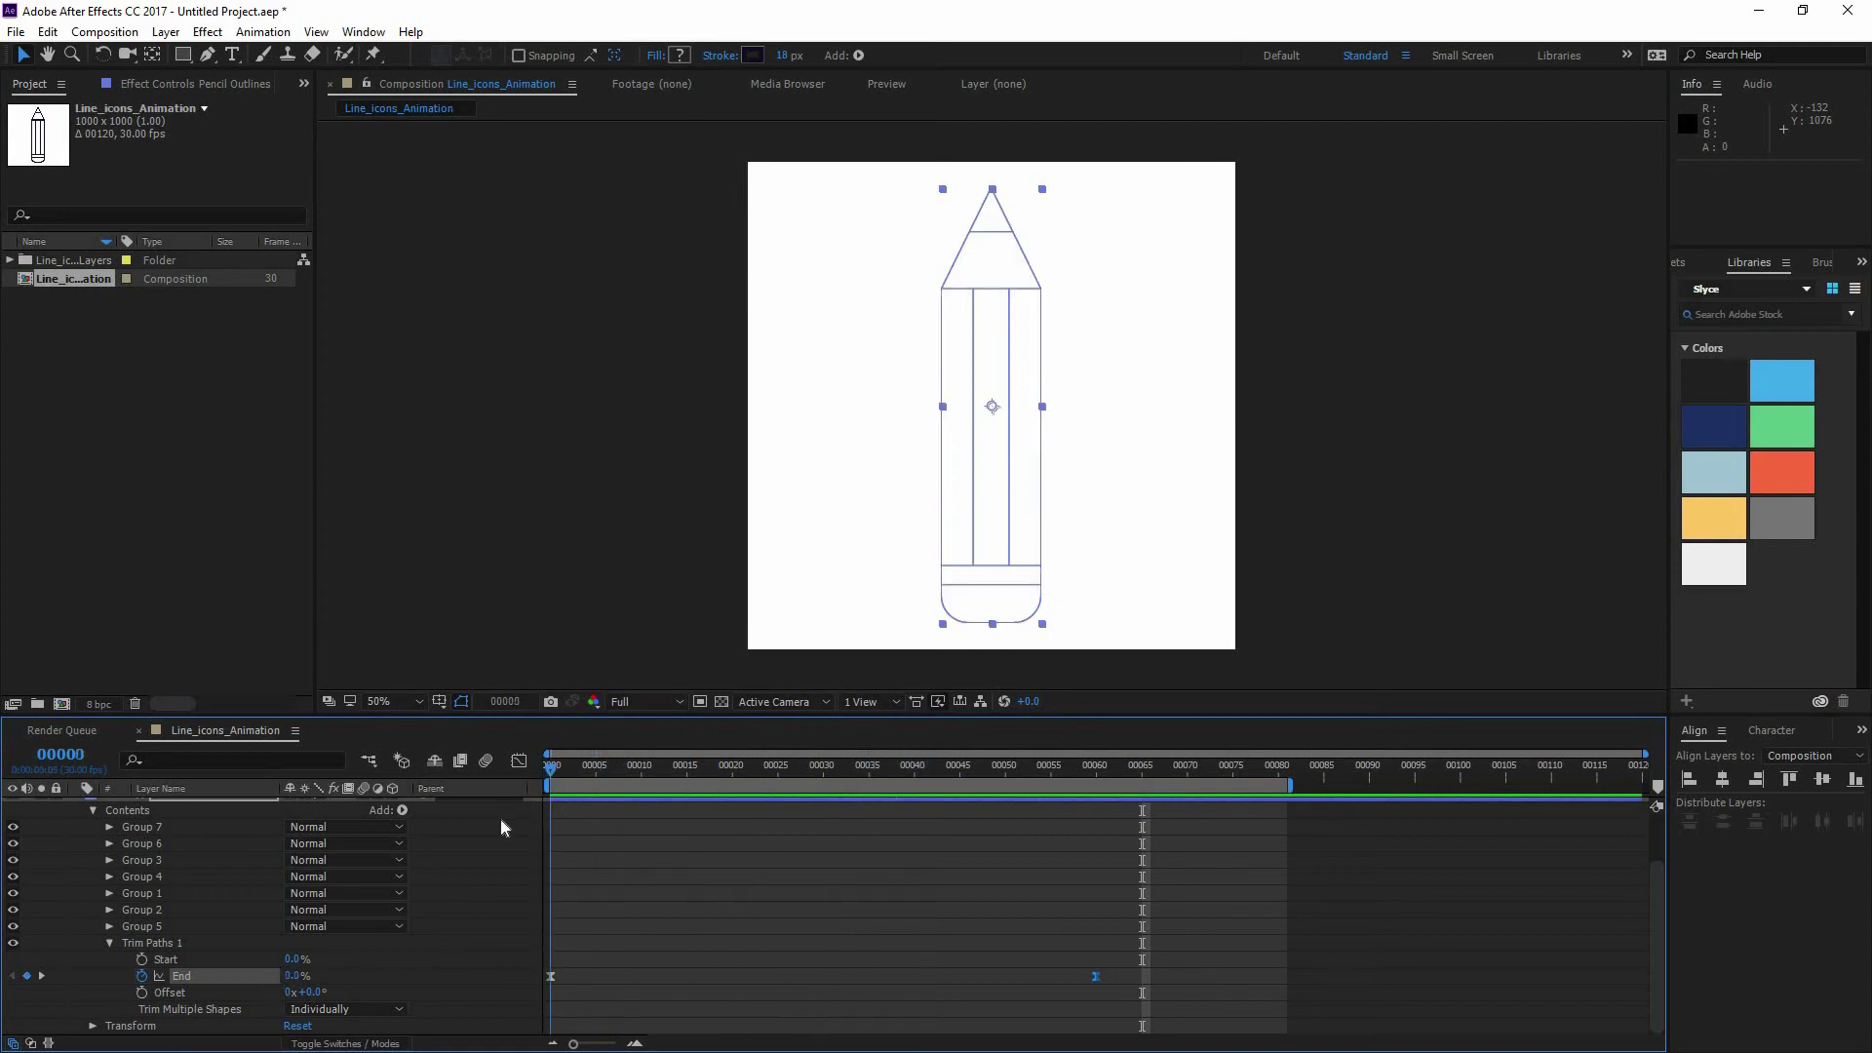
click(518, 762)
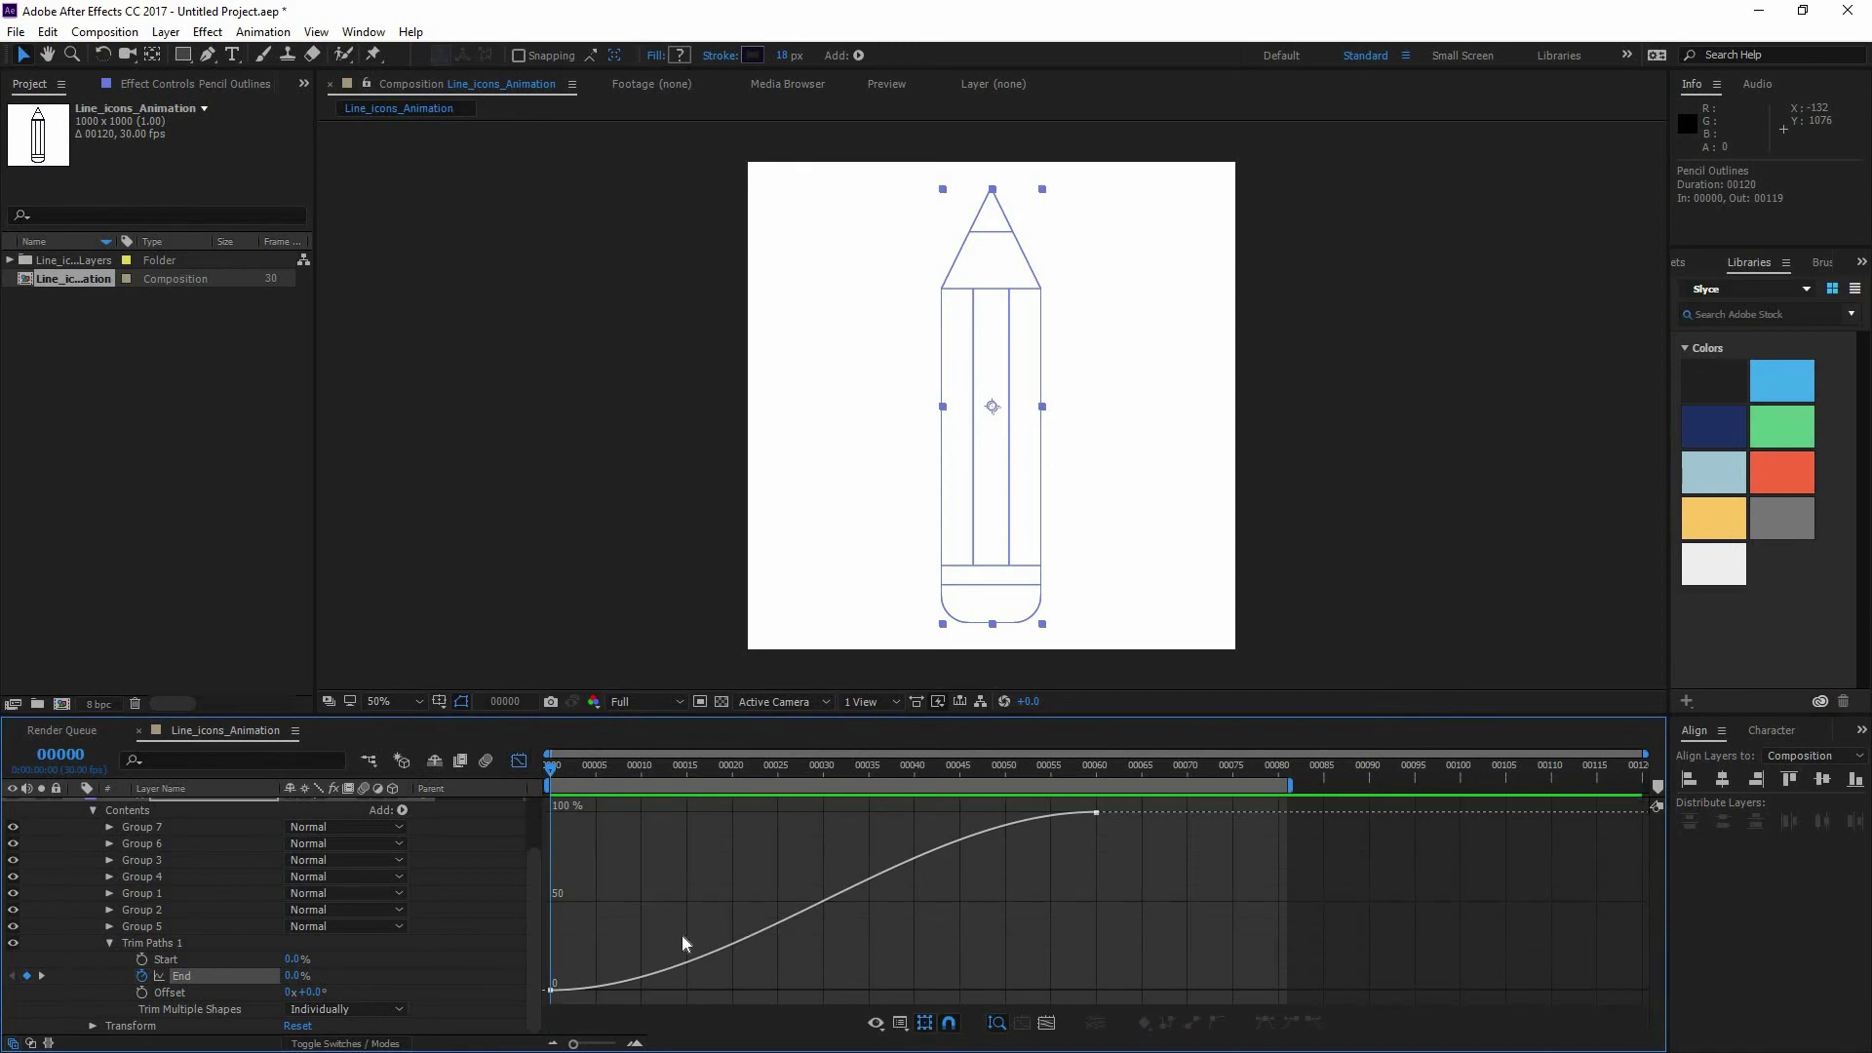
drag(936, 795, 1143, 887)
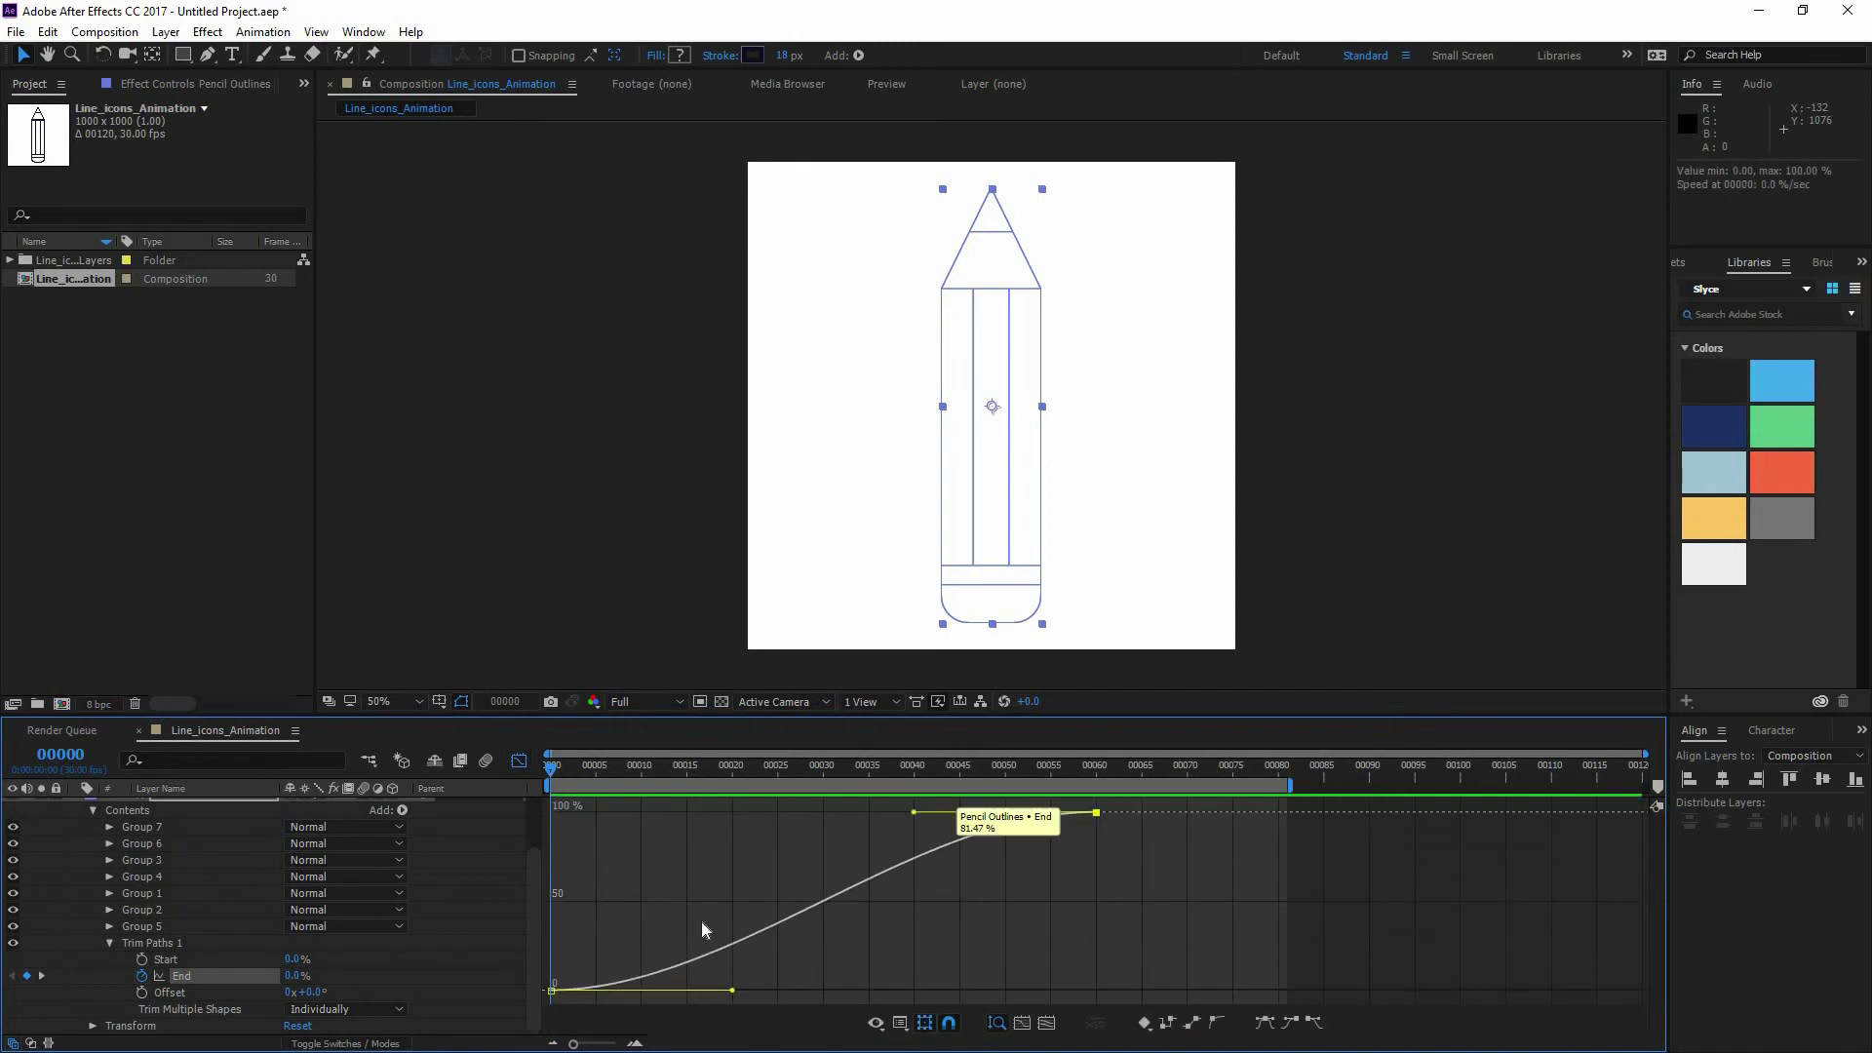
mouse_move(571, 762)
mouse_down()
mouse_move(1145, 780)
mouse_move(470, 786)
mouse_move(1092, 782)
mouse_up()
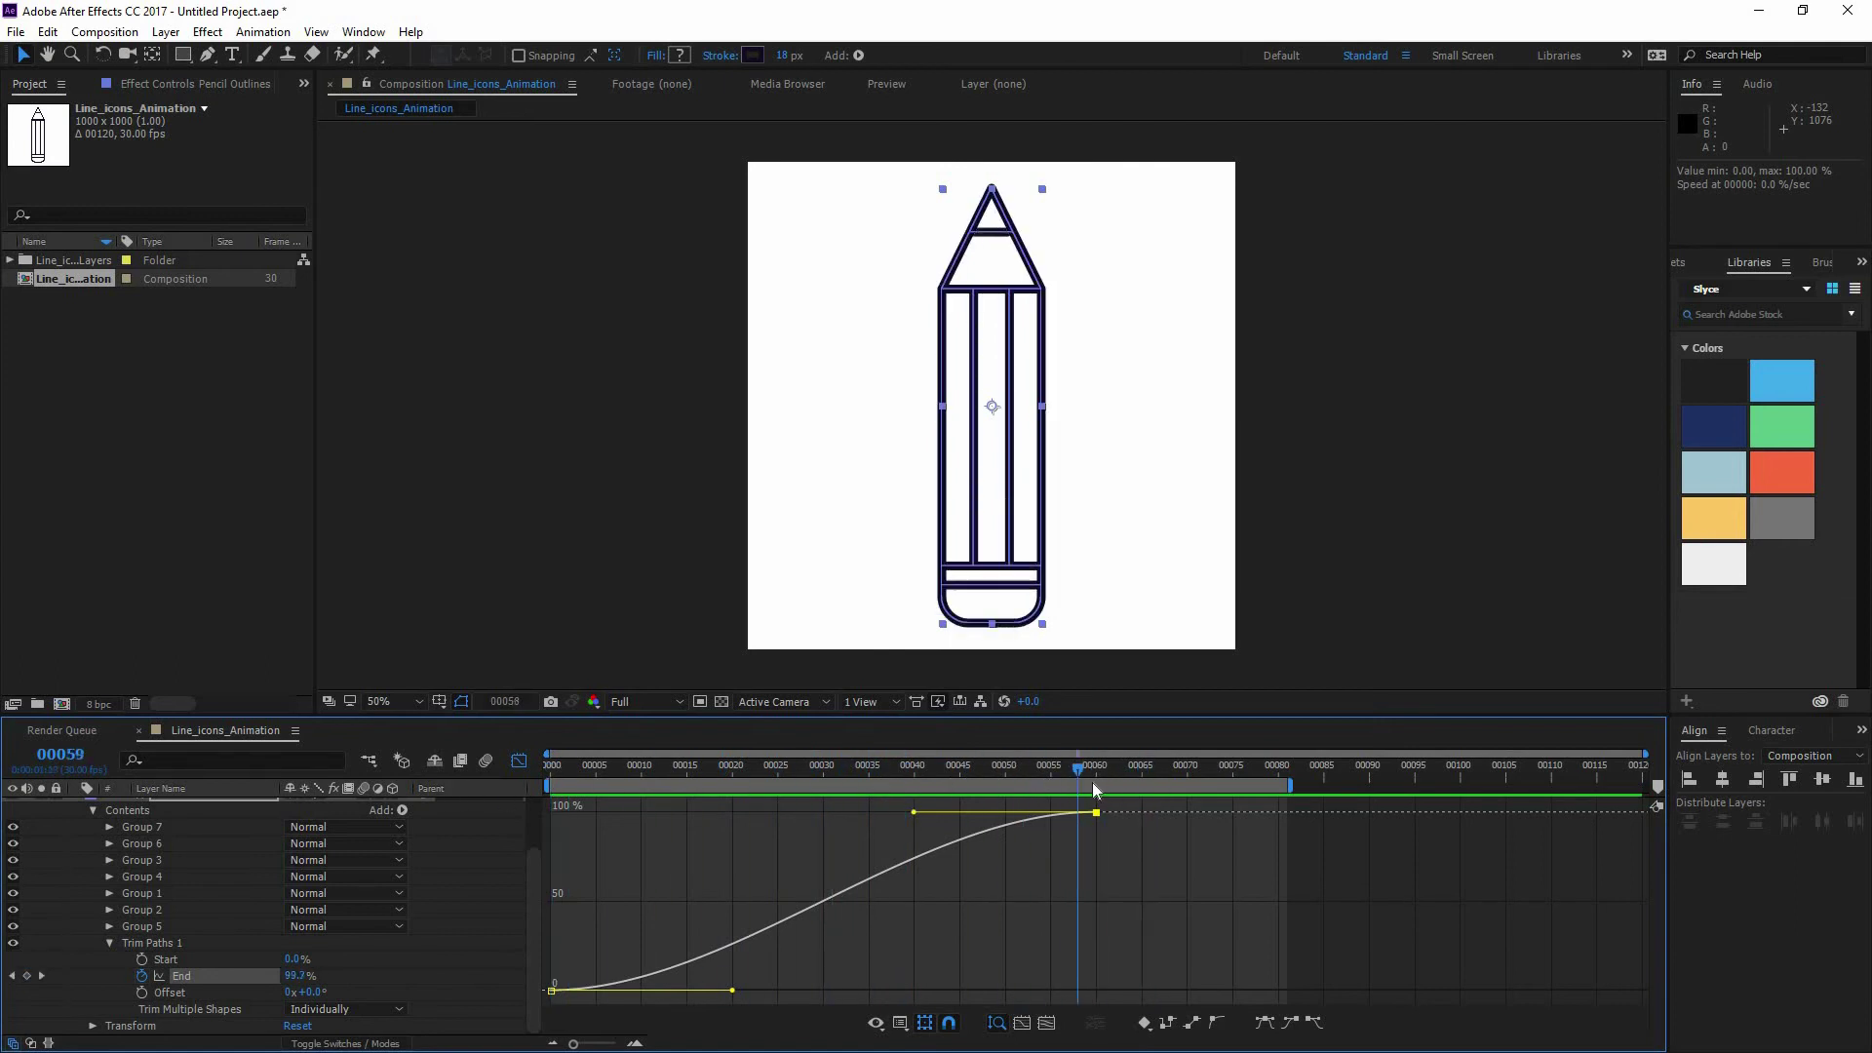
click(554, 760)
- Copy the 0% End keyframe to frame 119, extend the work area there, and preview
click(518, 760)
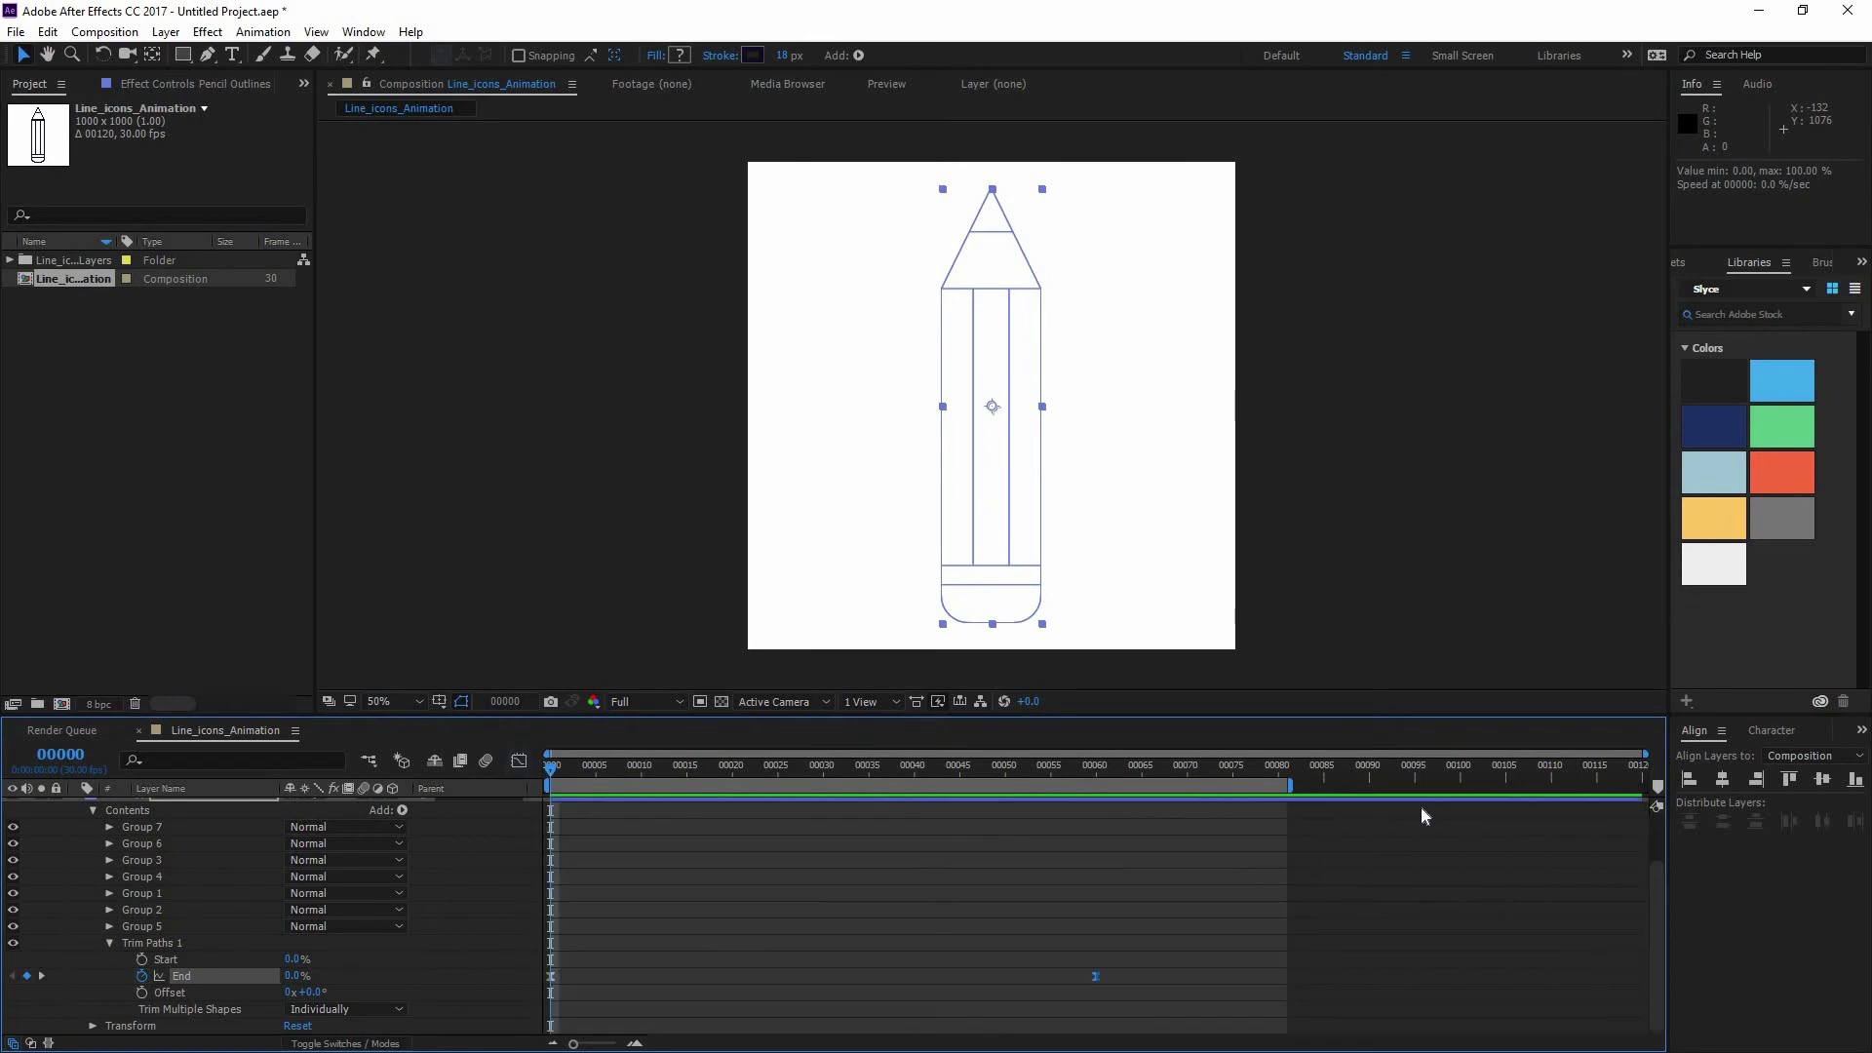
click(1043, 825)
key(space)
click(549, 976)
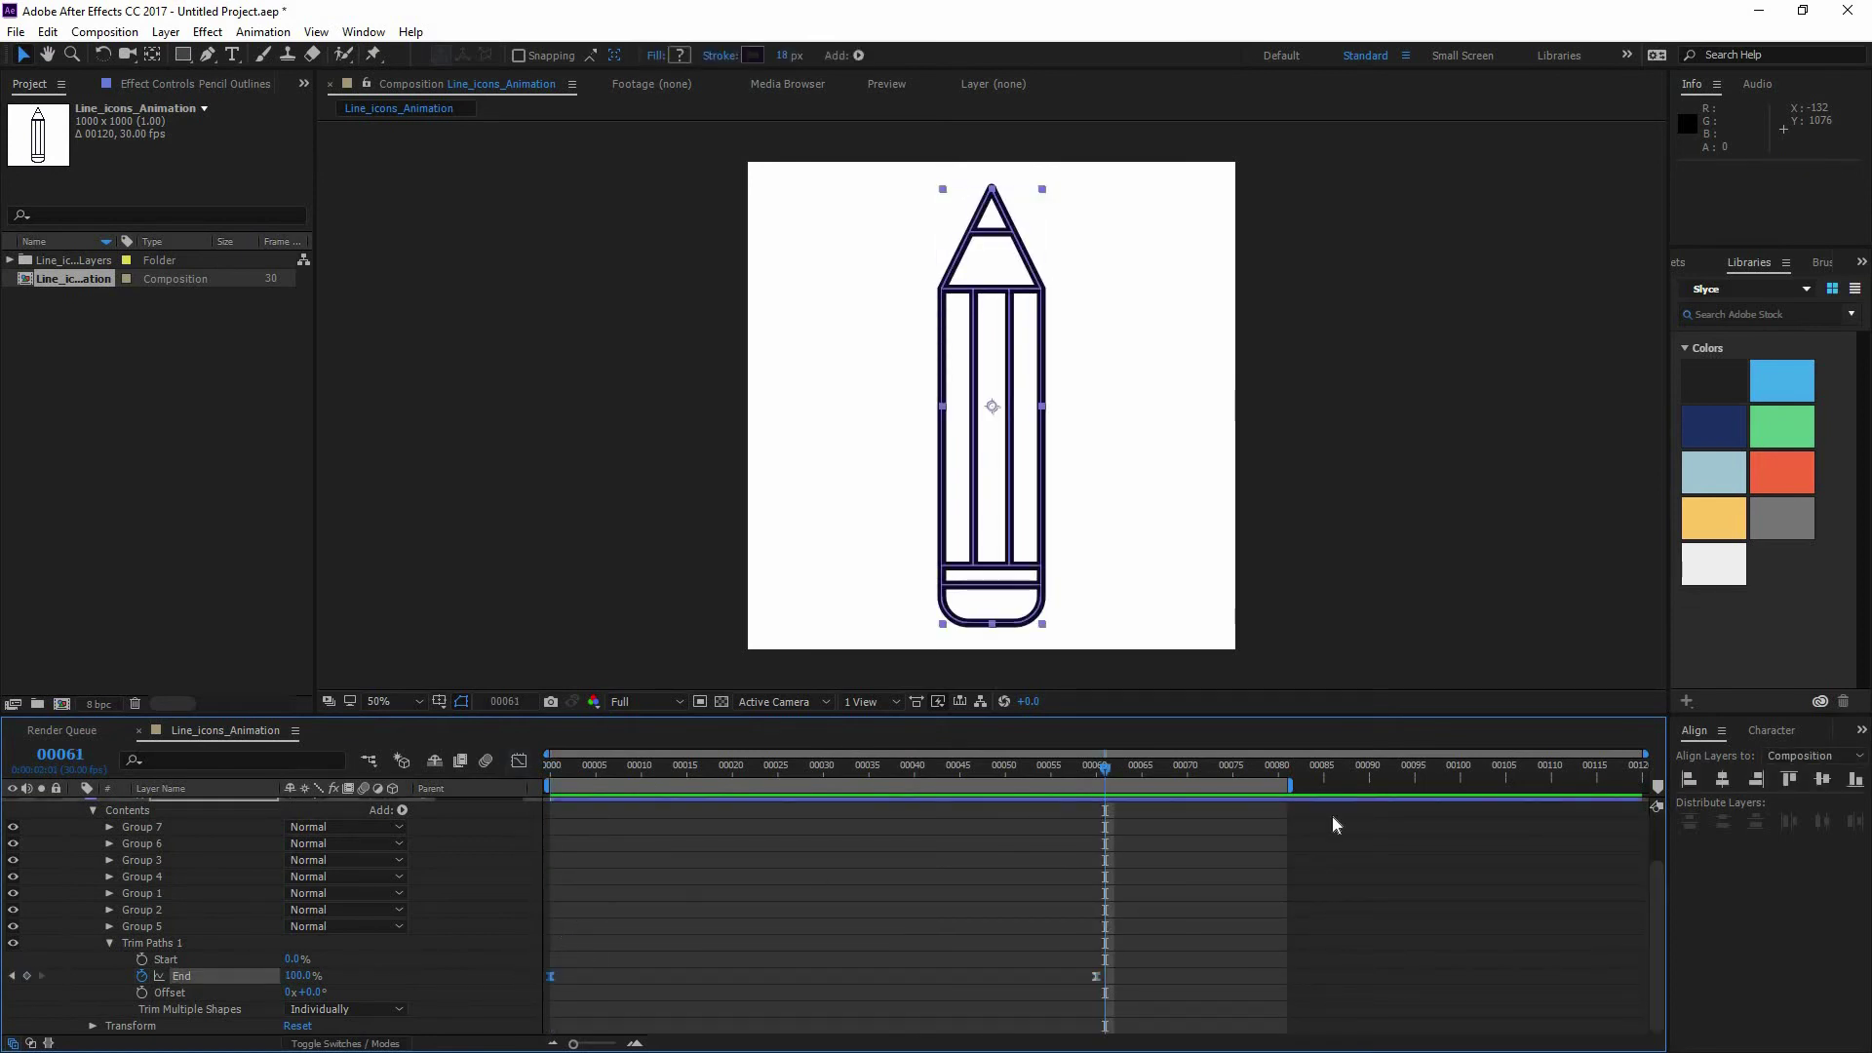
key(ctrl+c)
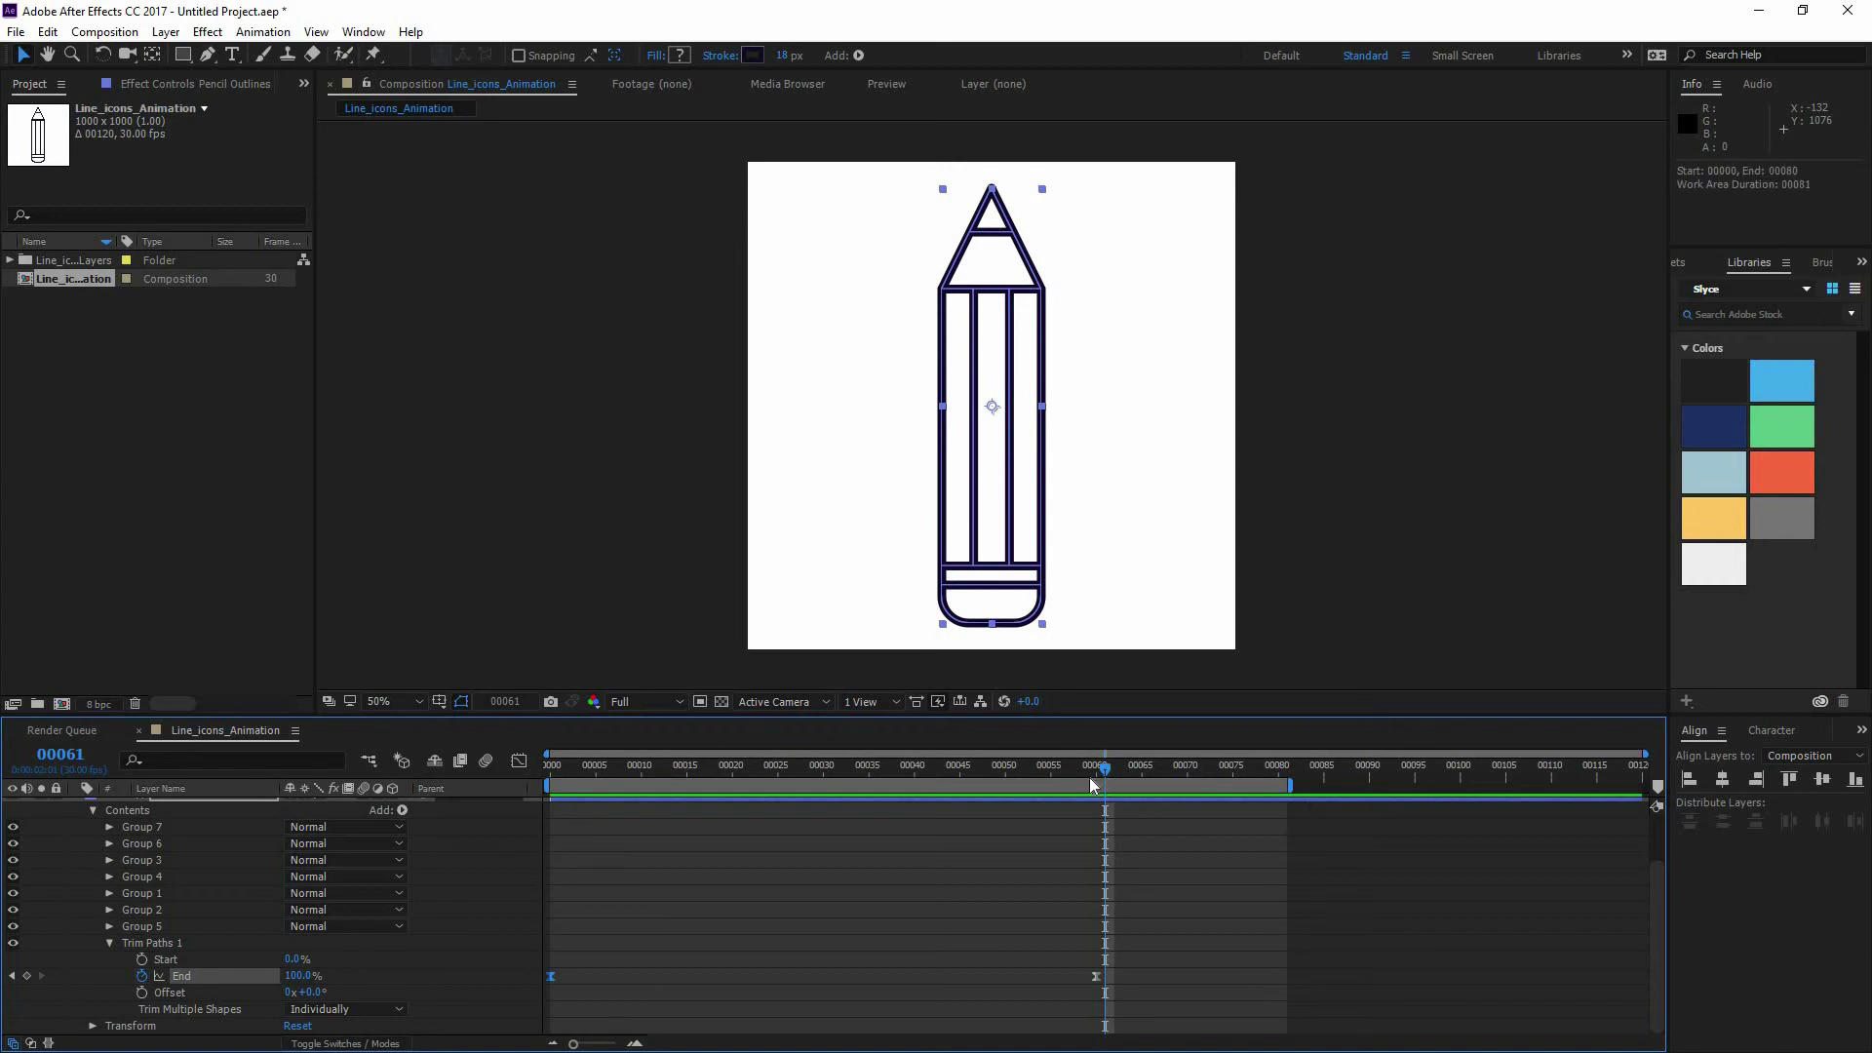
drag(1091, 776, 1633, 975)
key(ctrl+v)
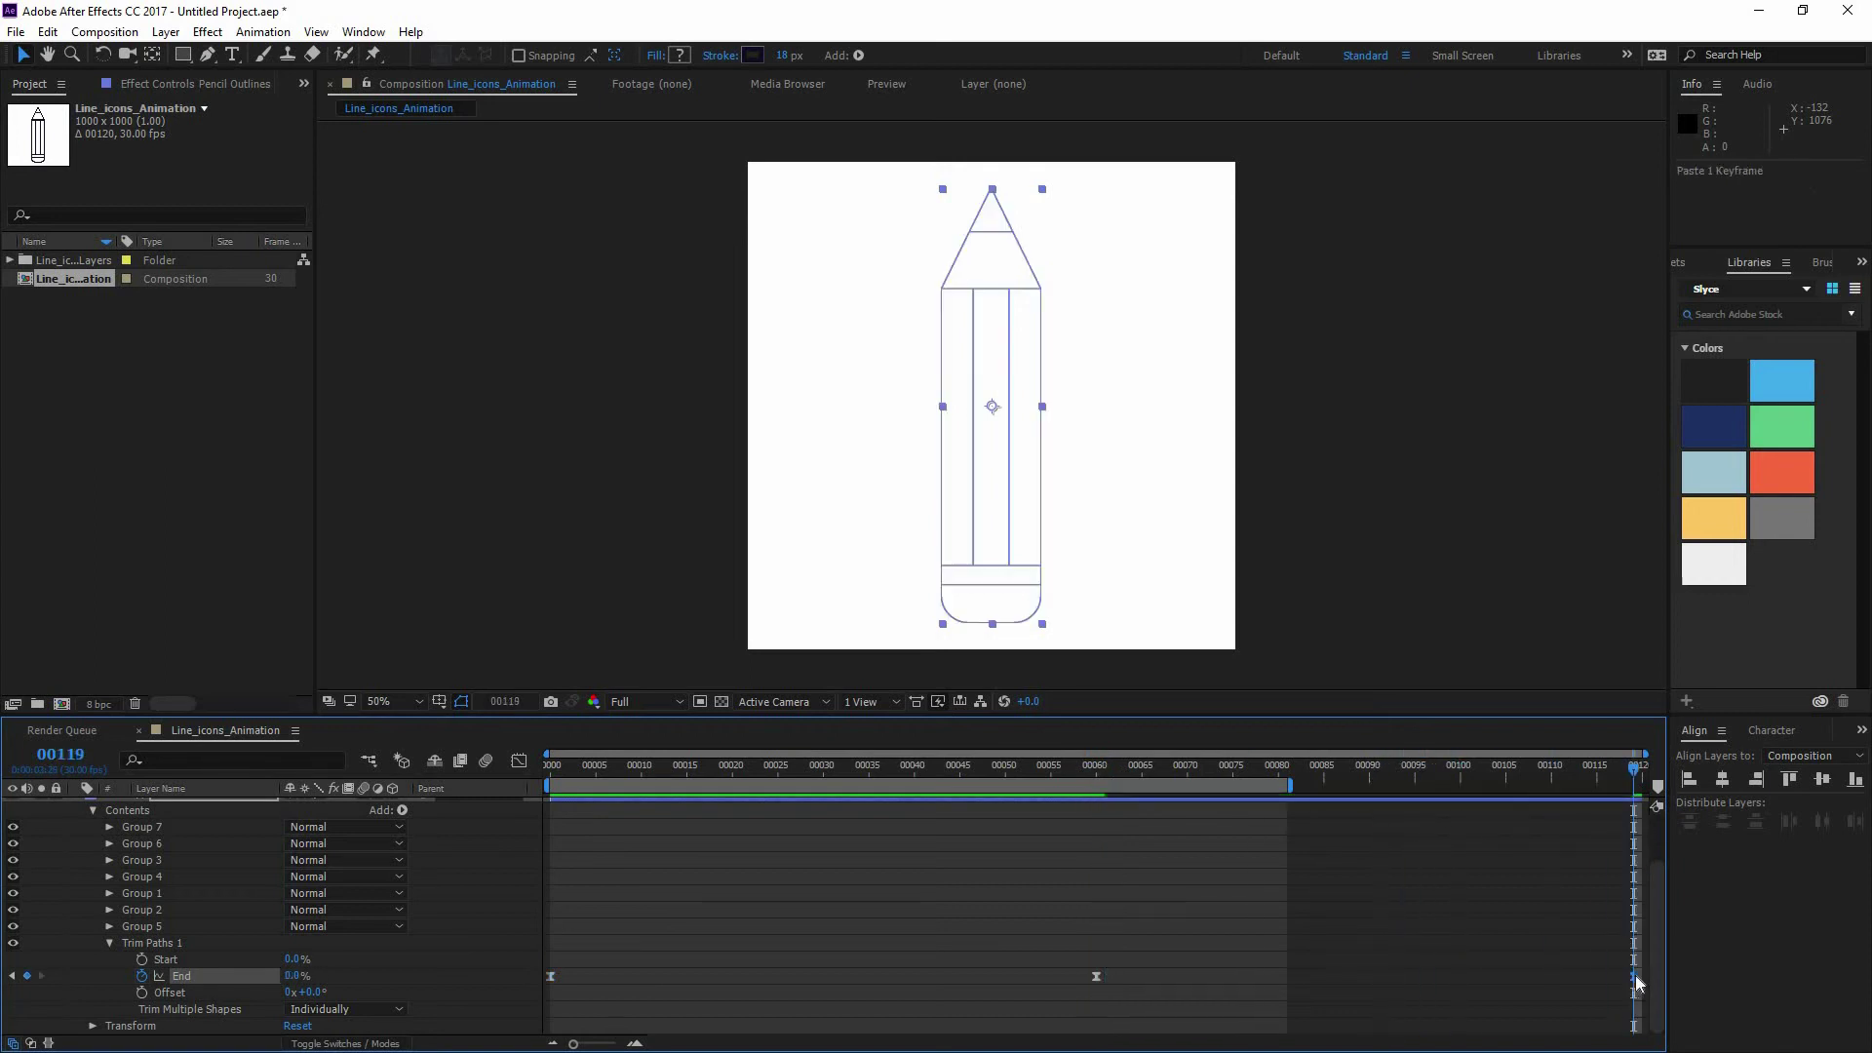
key(n)
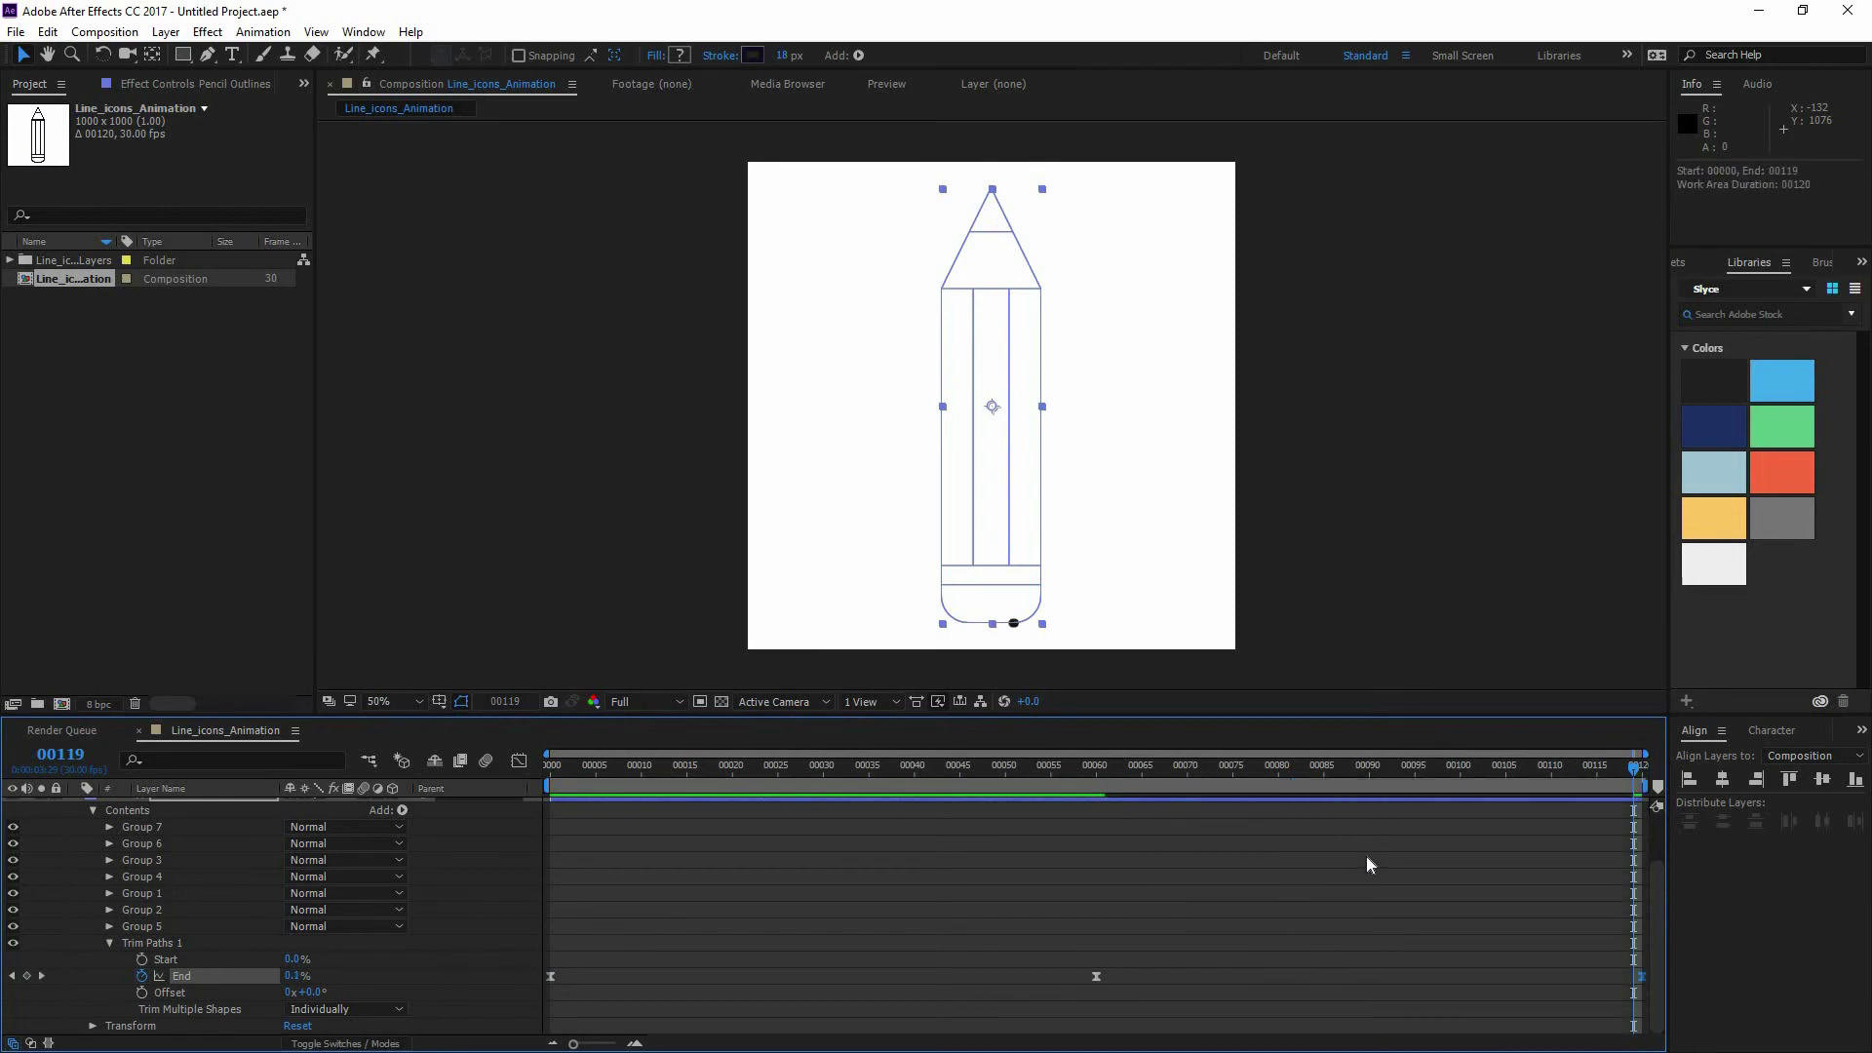
click(1394, 877)
key(space)
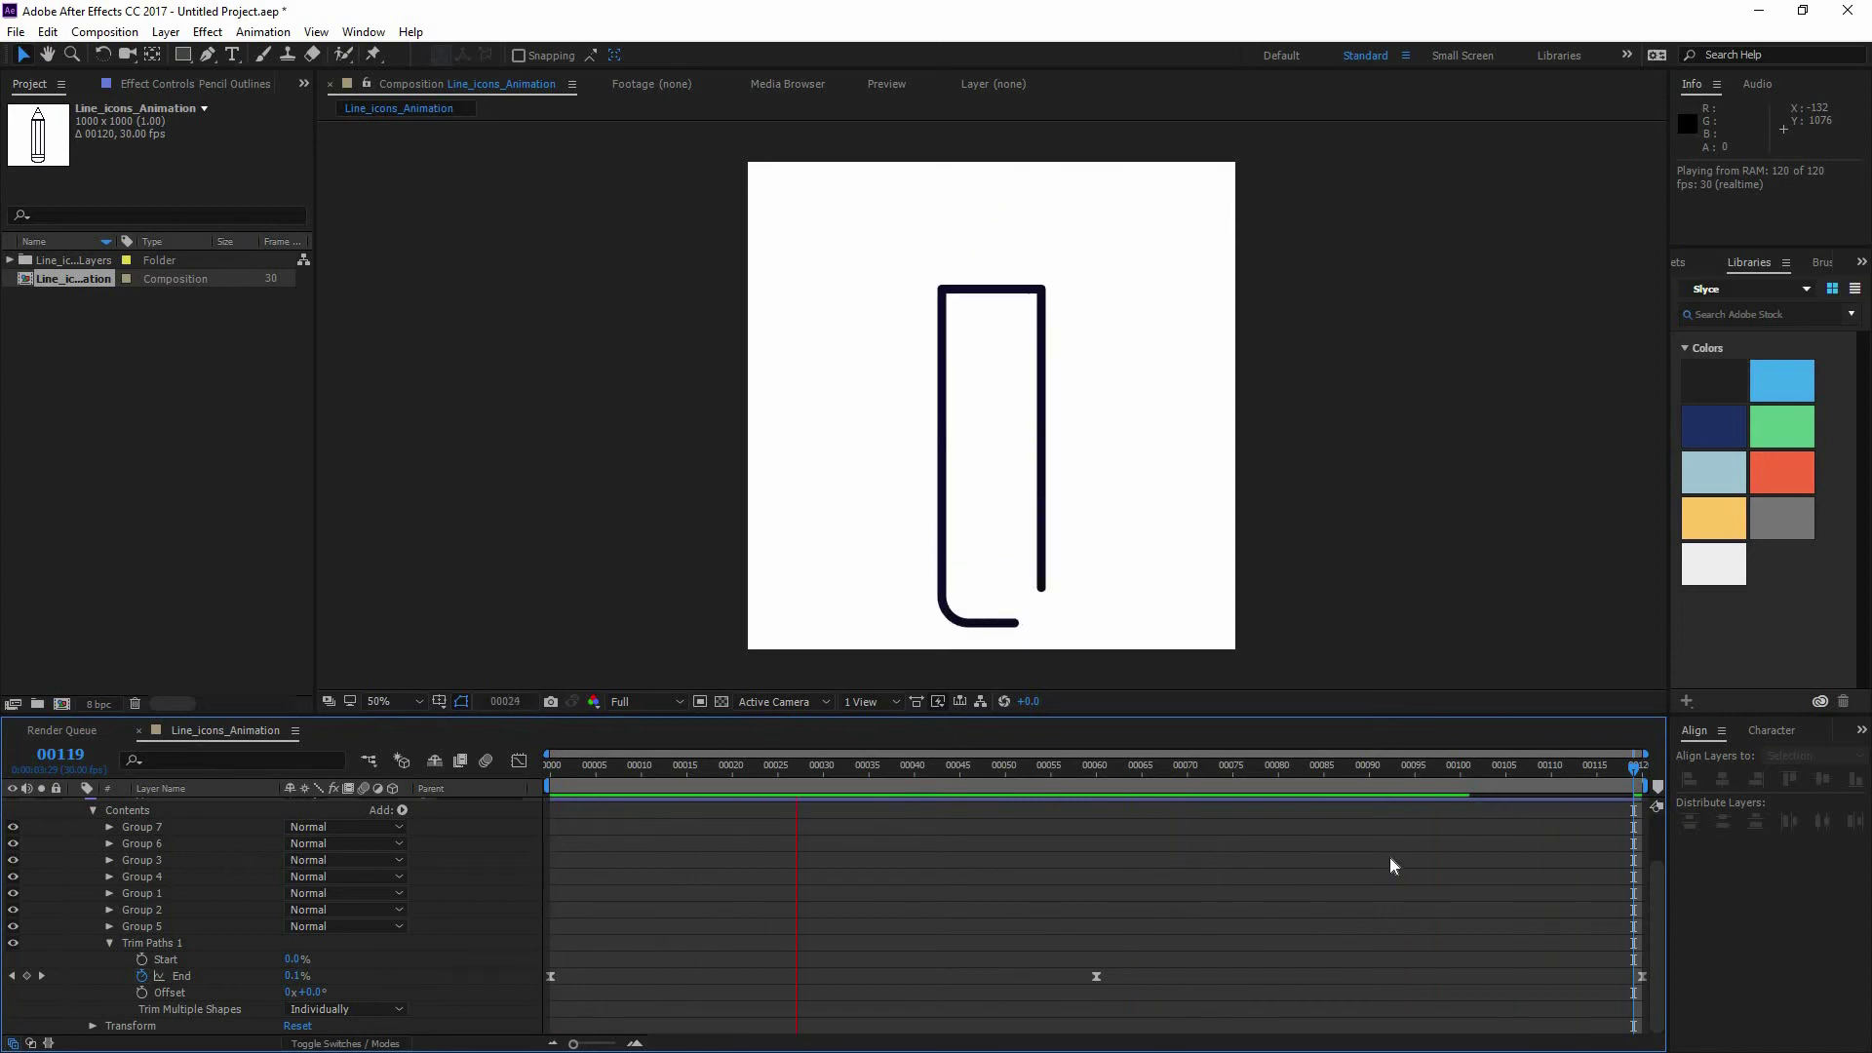
- Move the 100% End keyframe to frame 50, paste a 100% hold at frame 70, and preview
mouse_move(979, 768)
mouse_down()
mouse_move(910, 780)
mouse_move(1007, 791)
mouse_up()
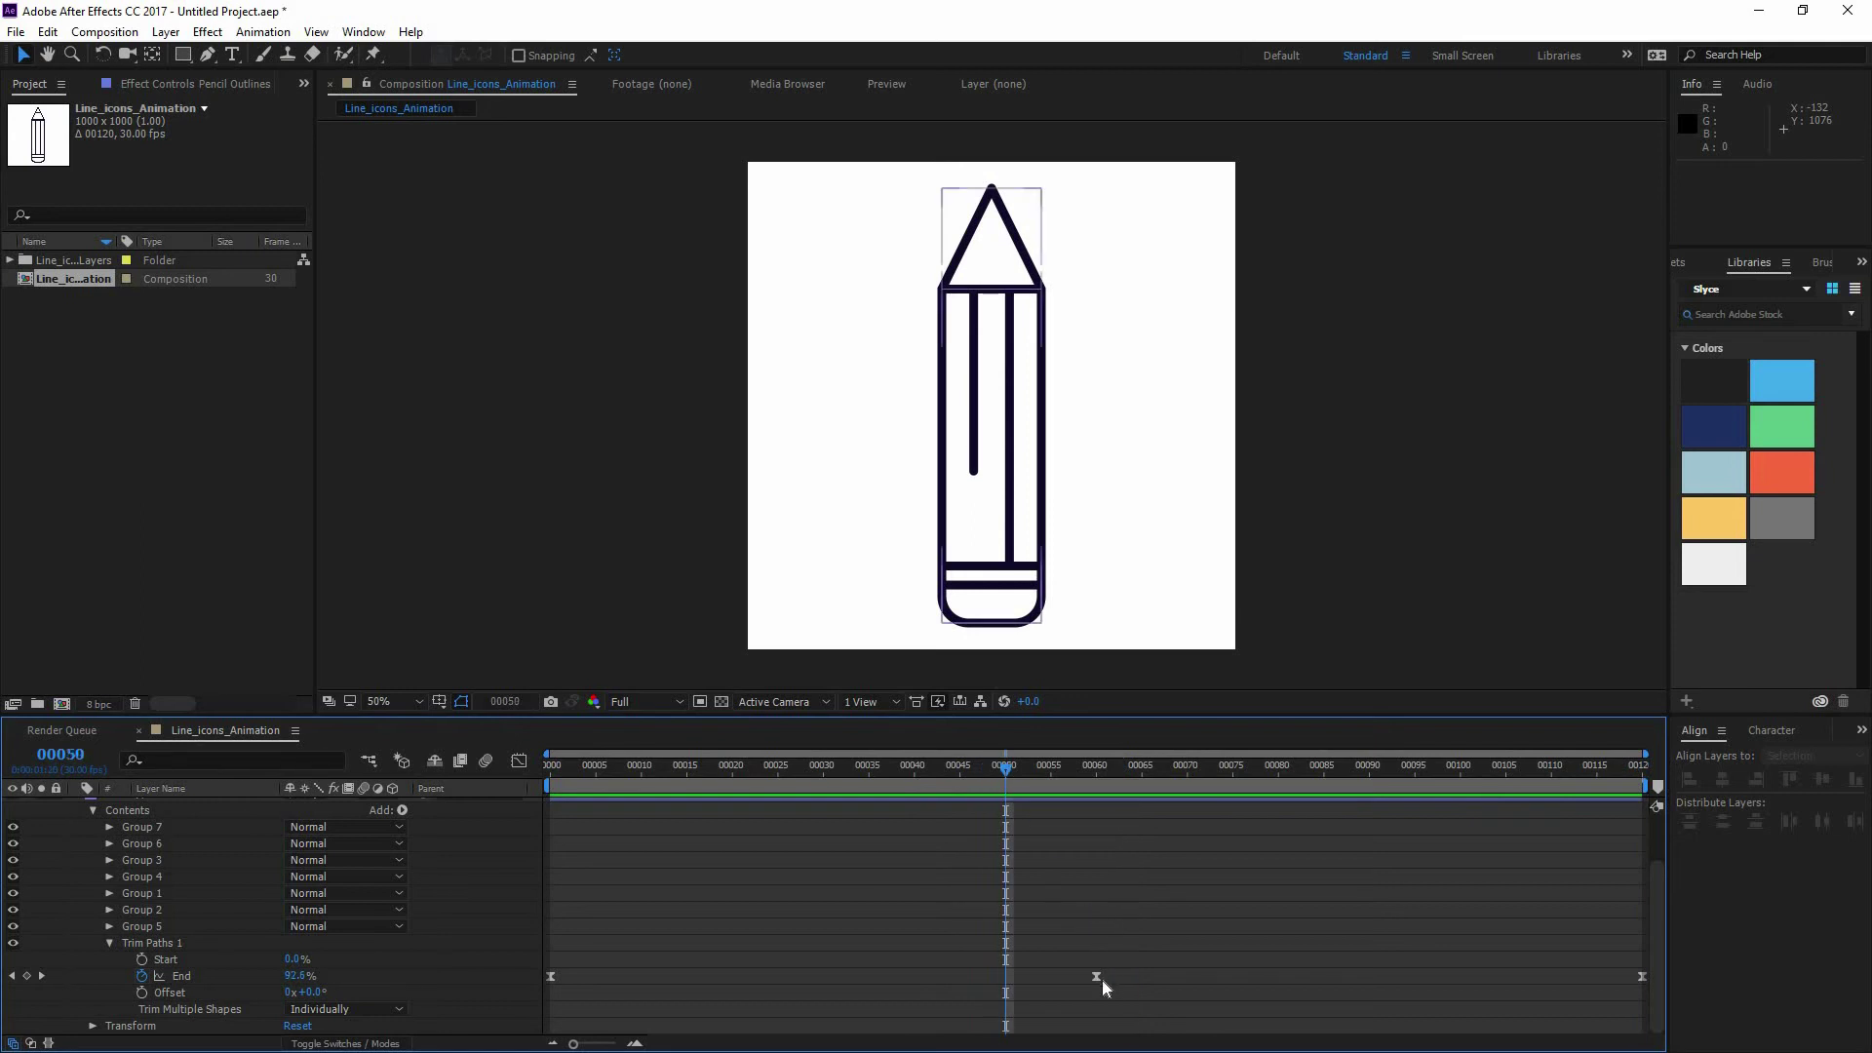
drag(1096, 976, 1008, 980)
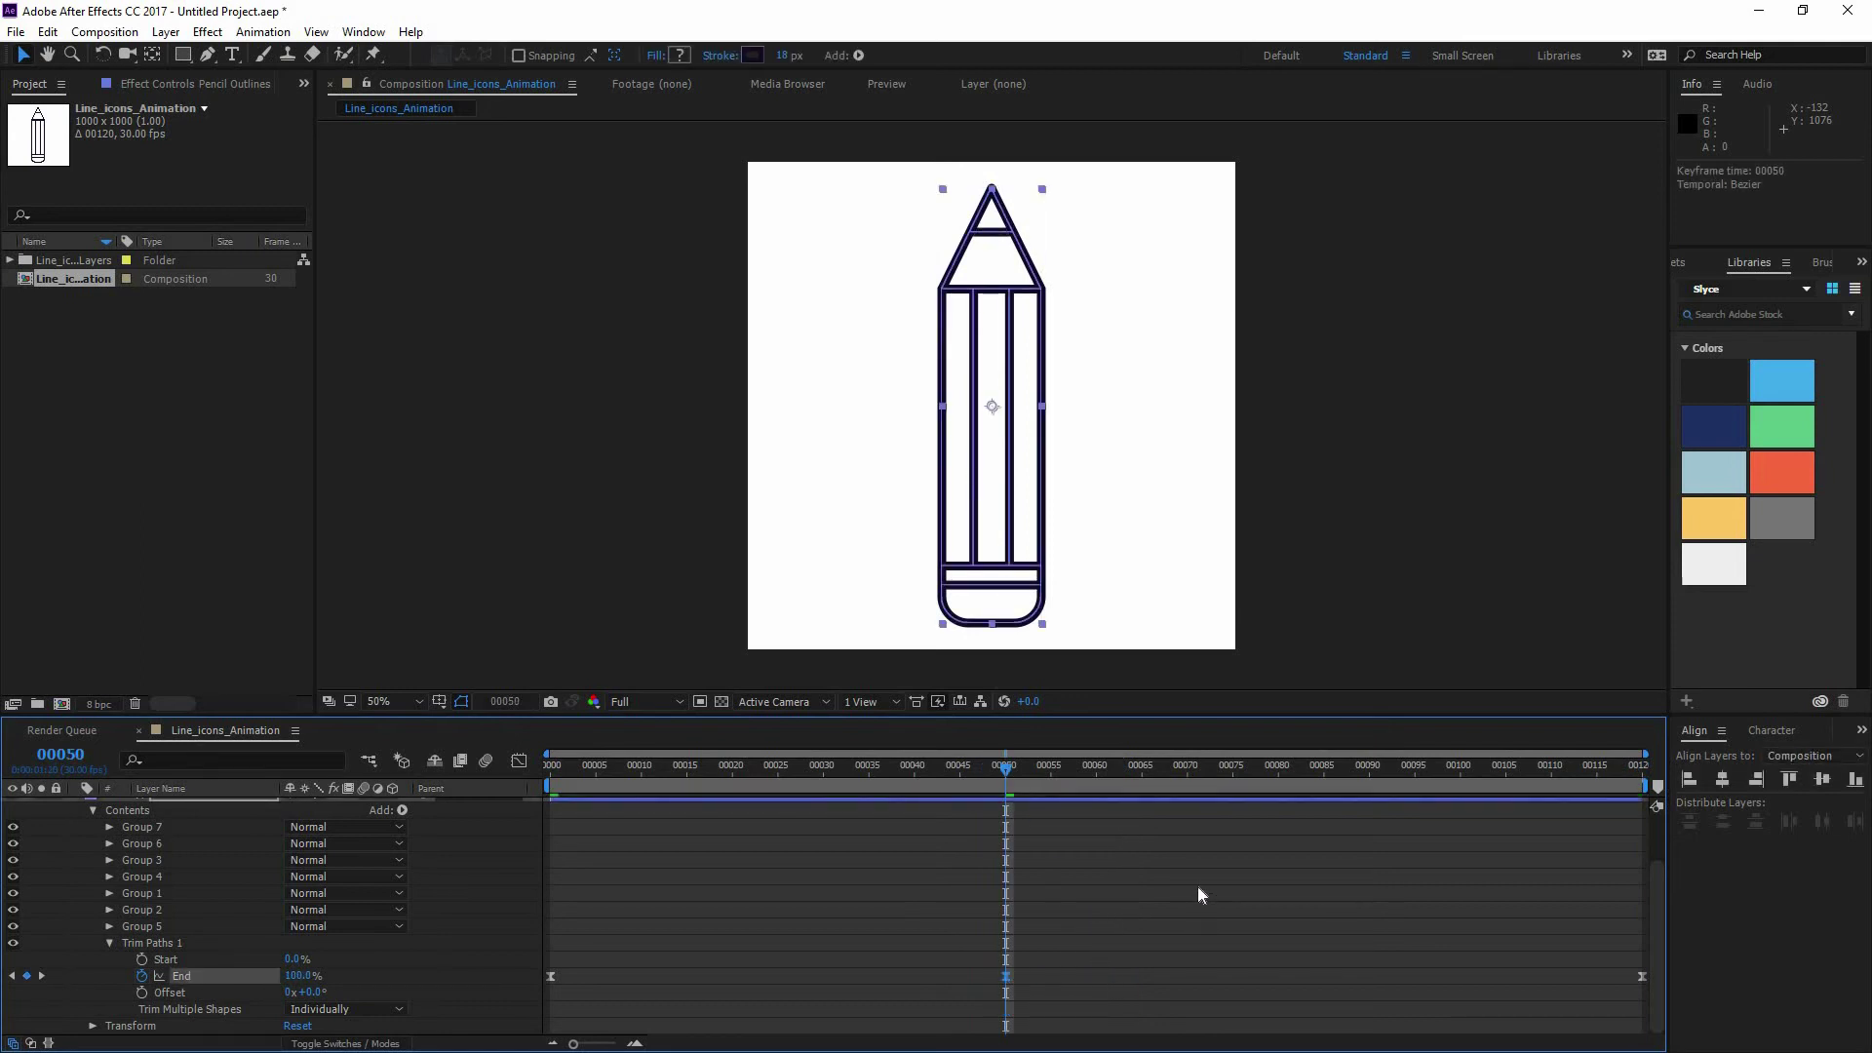
click(1188, 787)
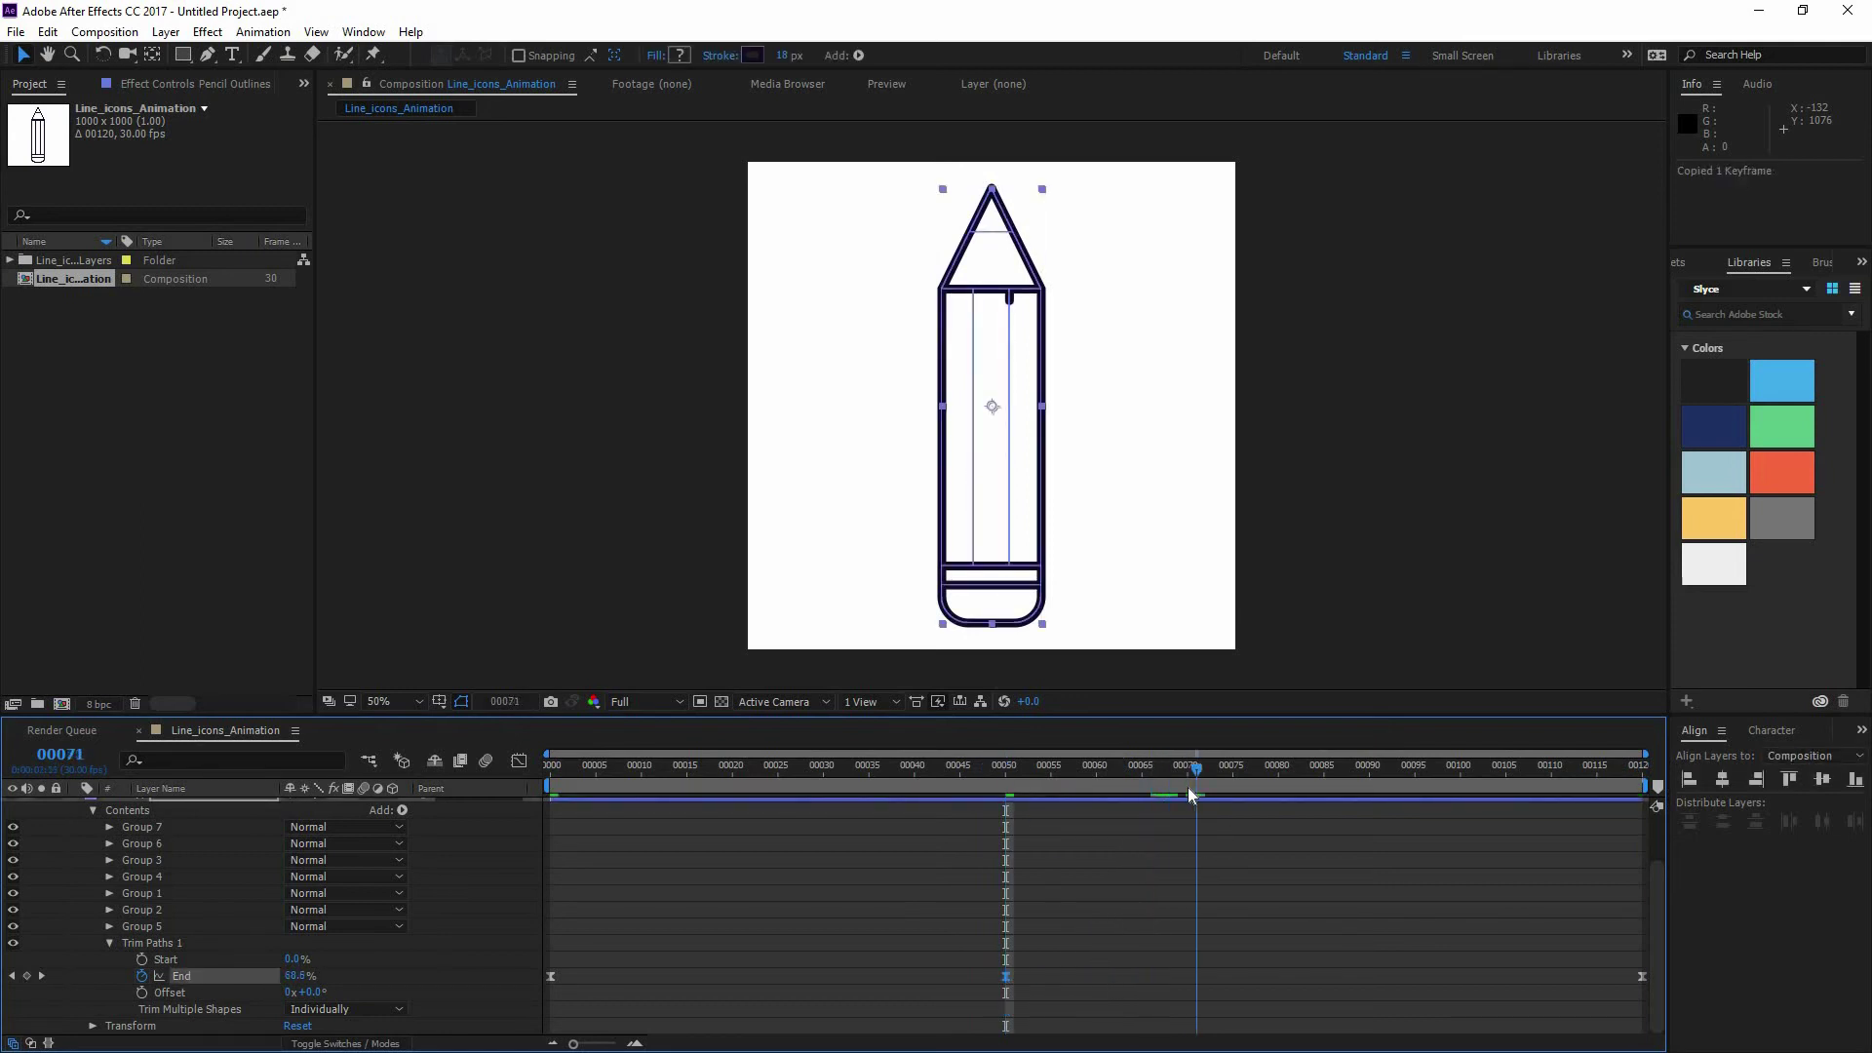
key(ctrl+v)
key(space)
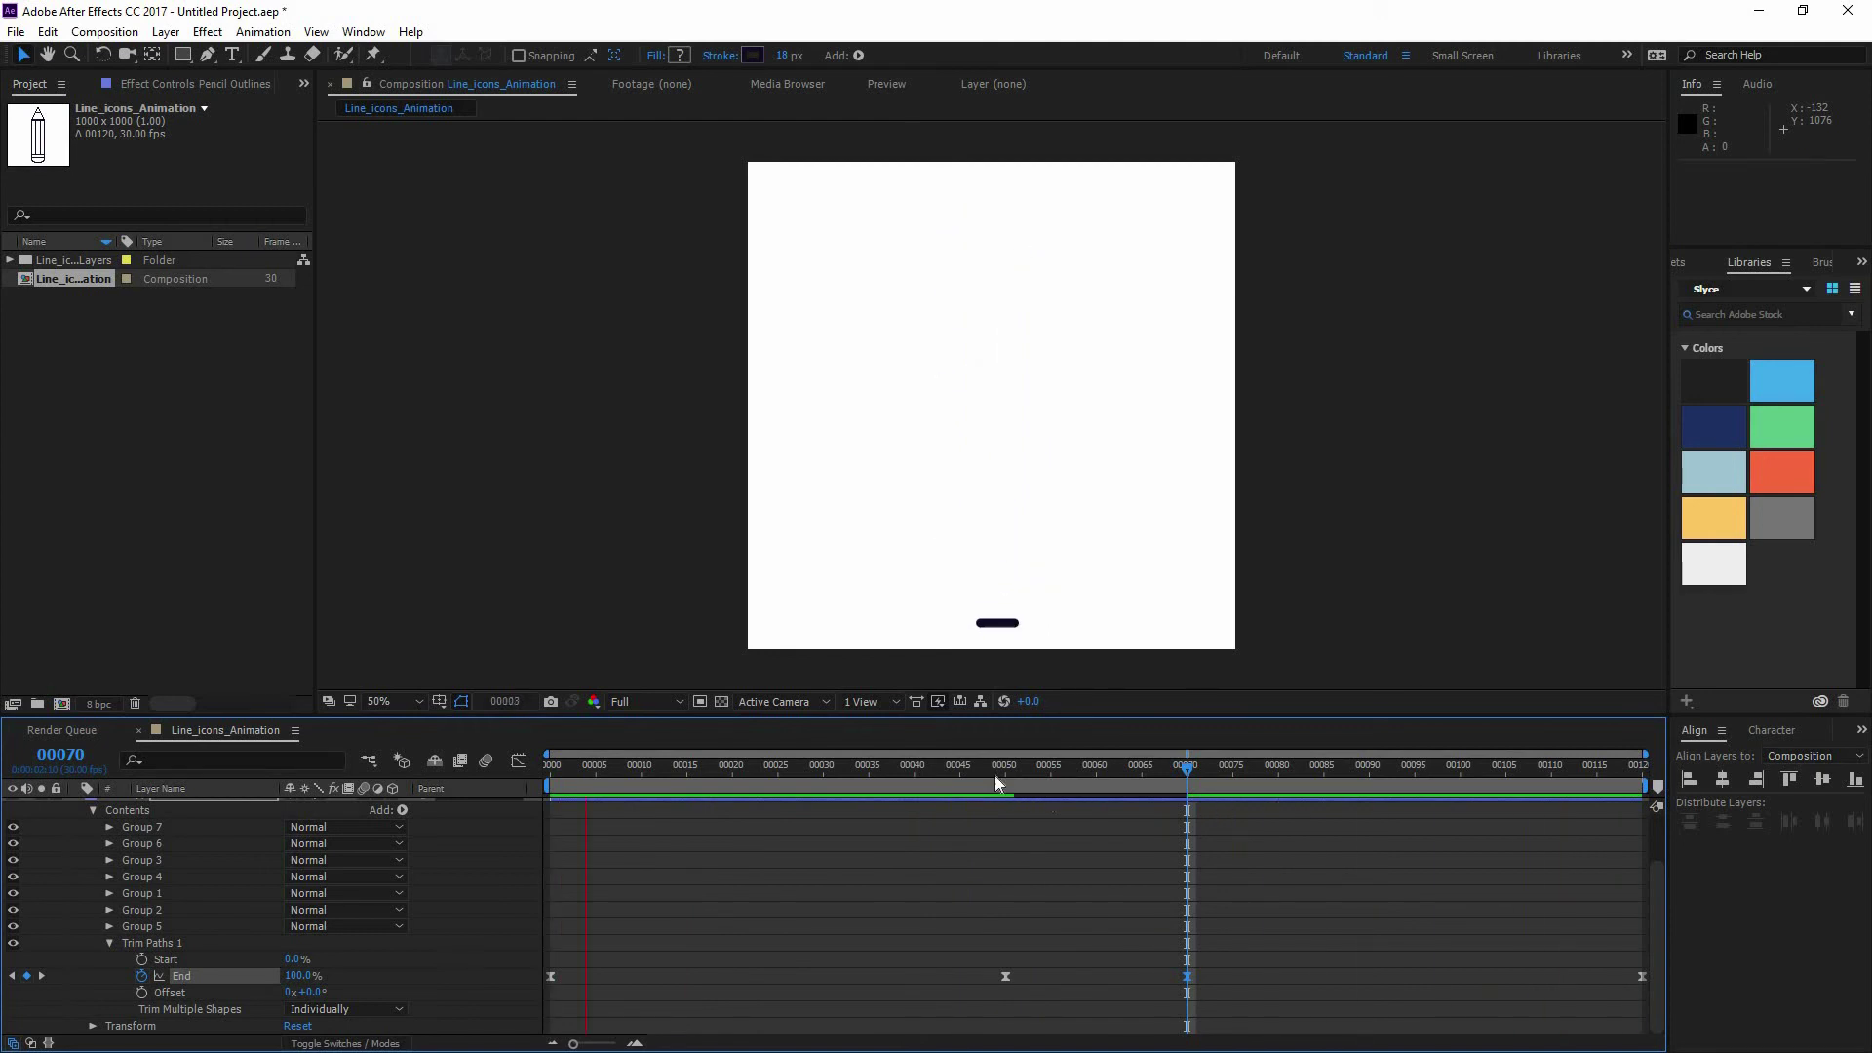
- Lengthen the first End keyframe's ease-out handle in the Graph Editor and preview the draw-on
click(933, 776)
key(shift+F3)
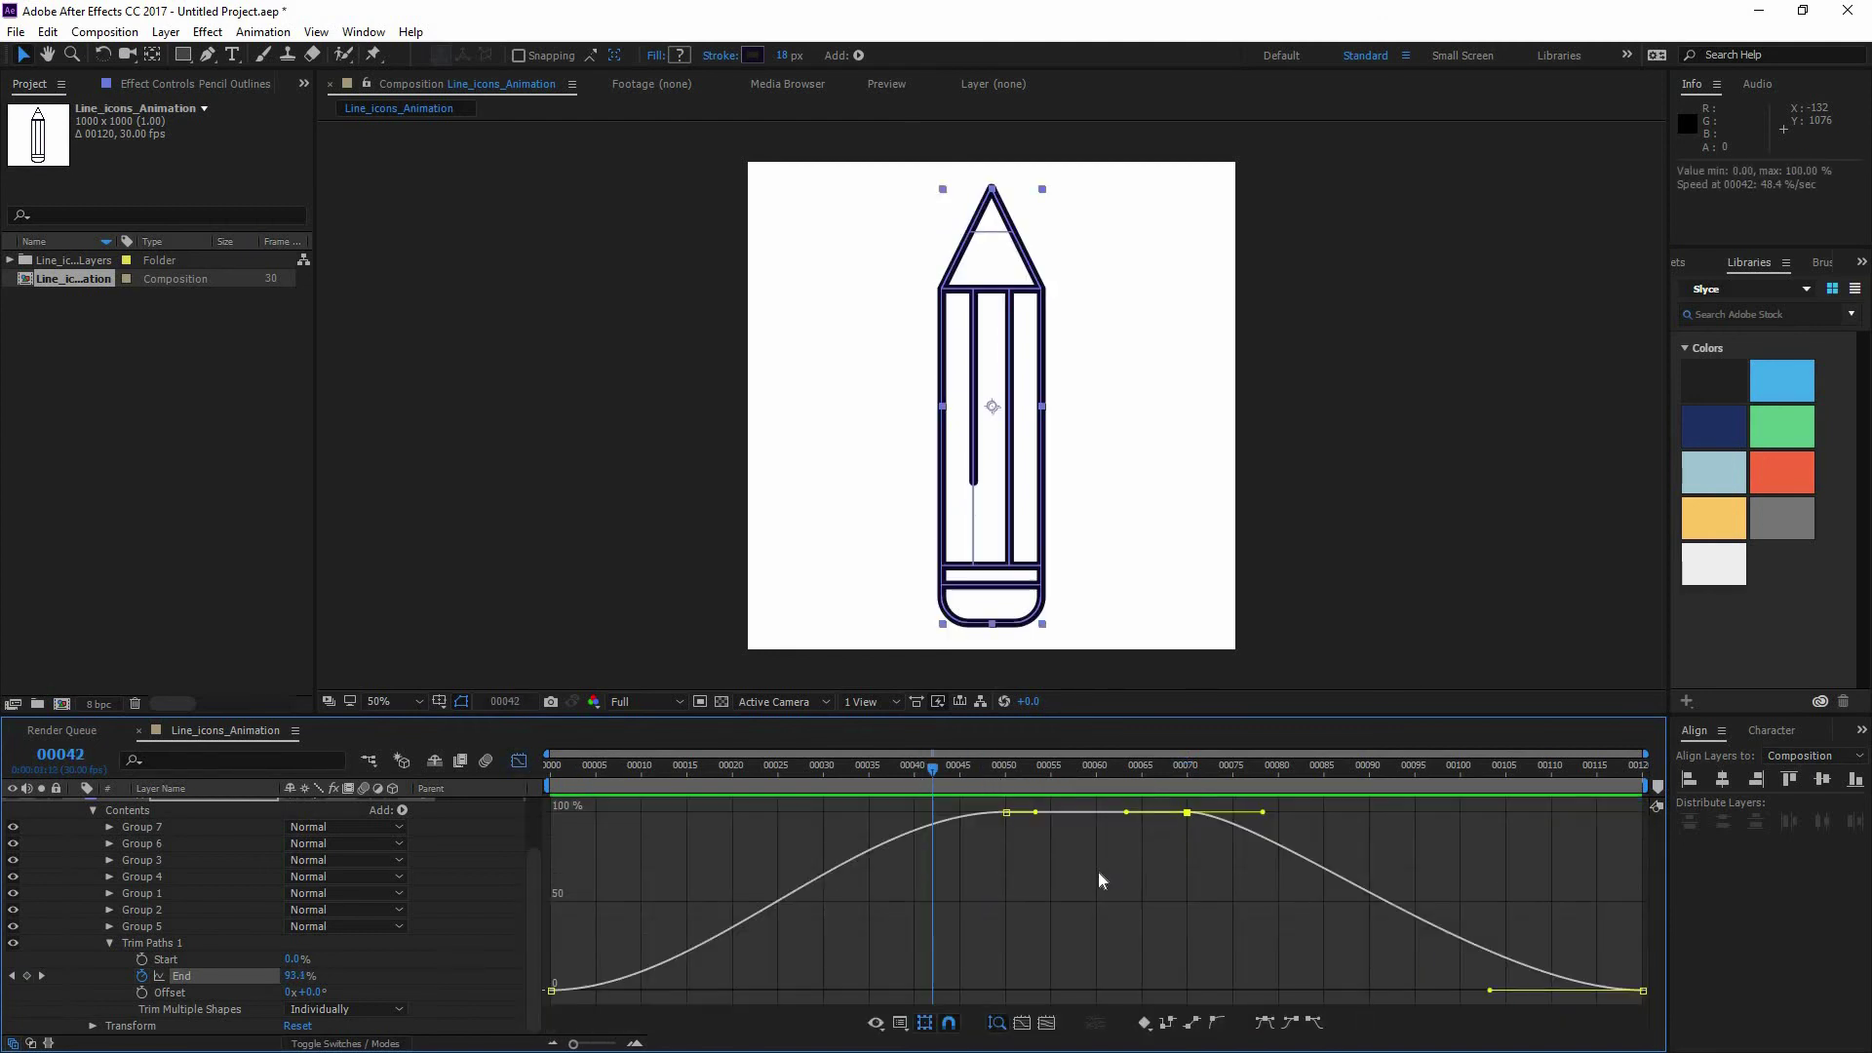
drag(1026, 837, 997, 800)
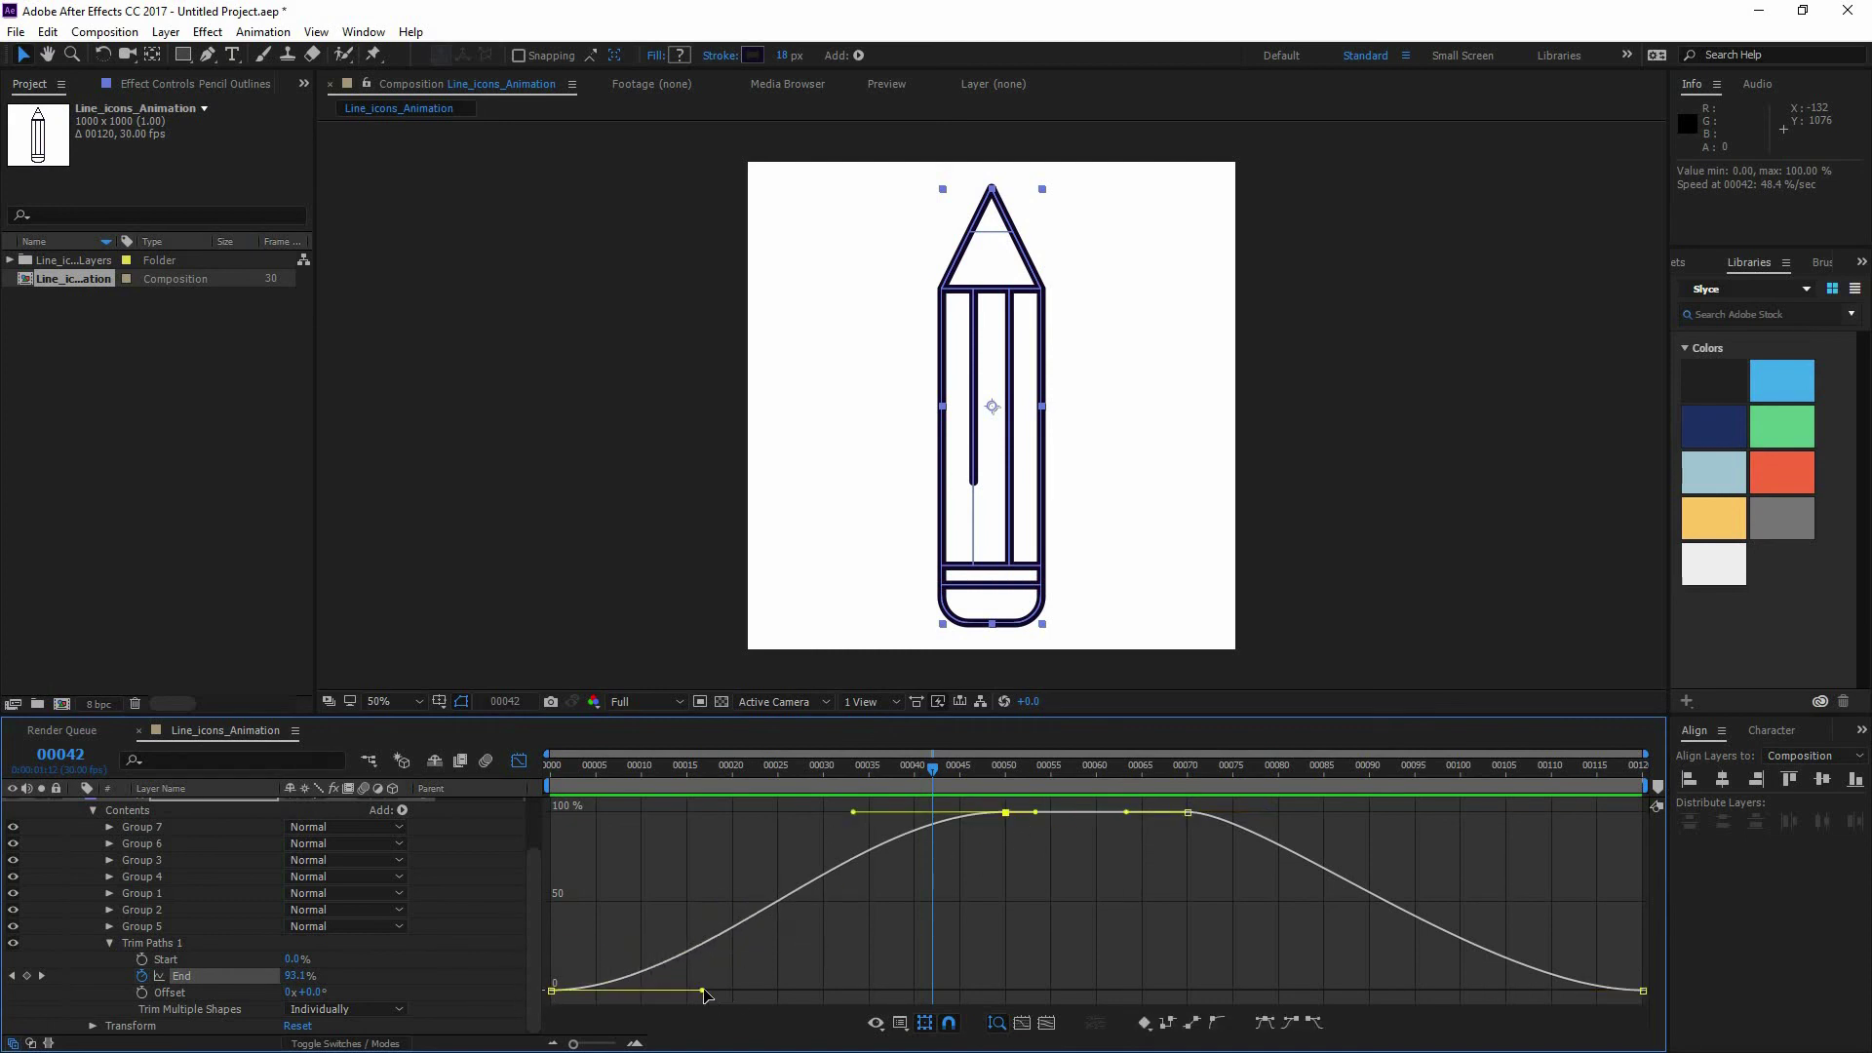
drag(702, 990, 888, 991)
key(space)
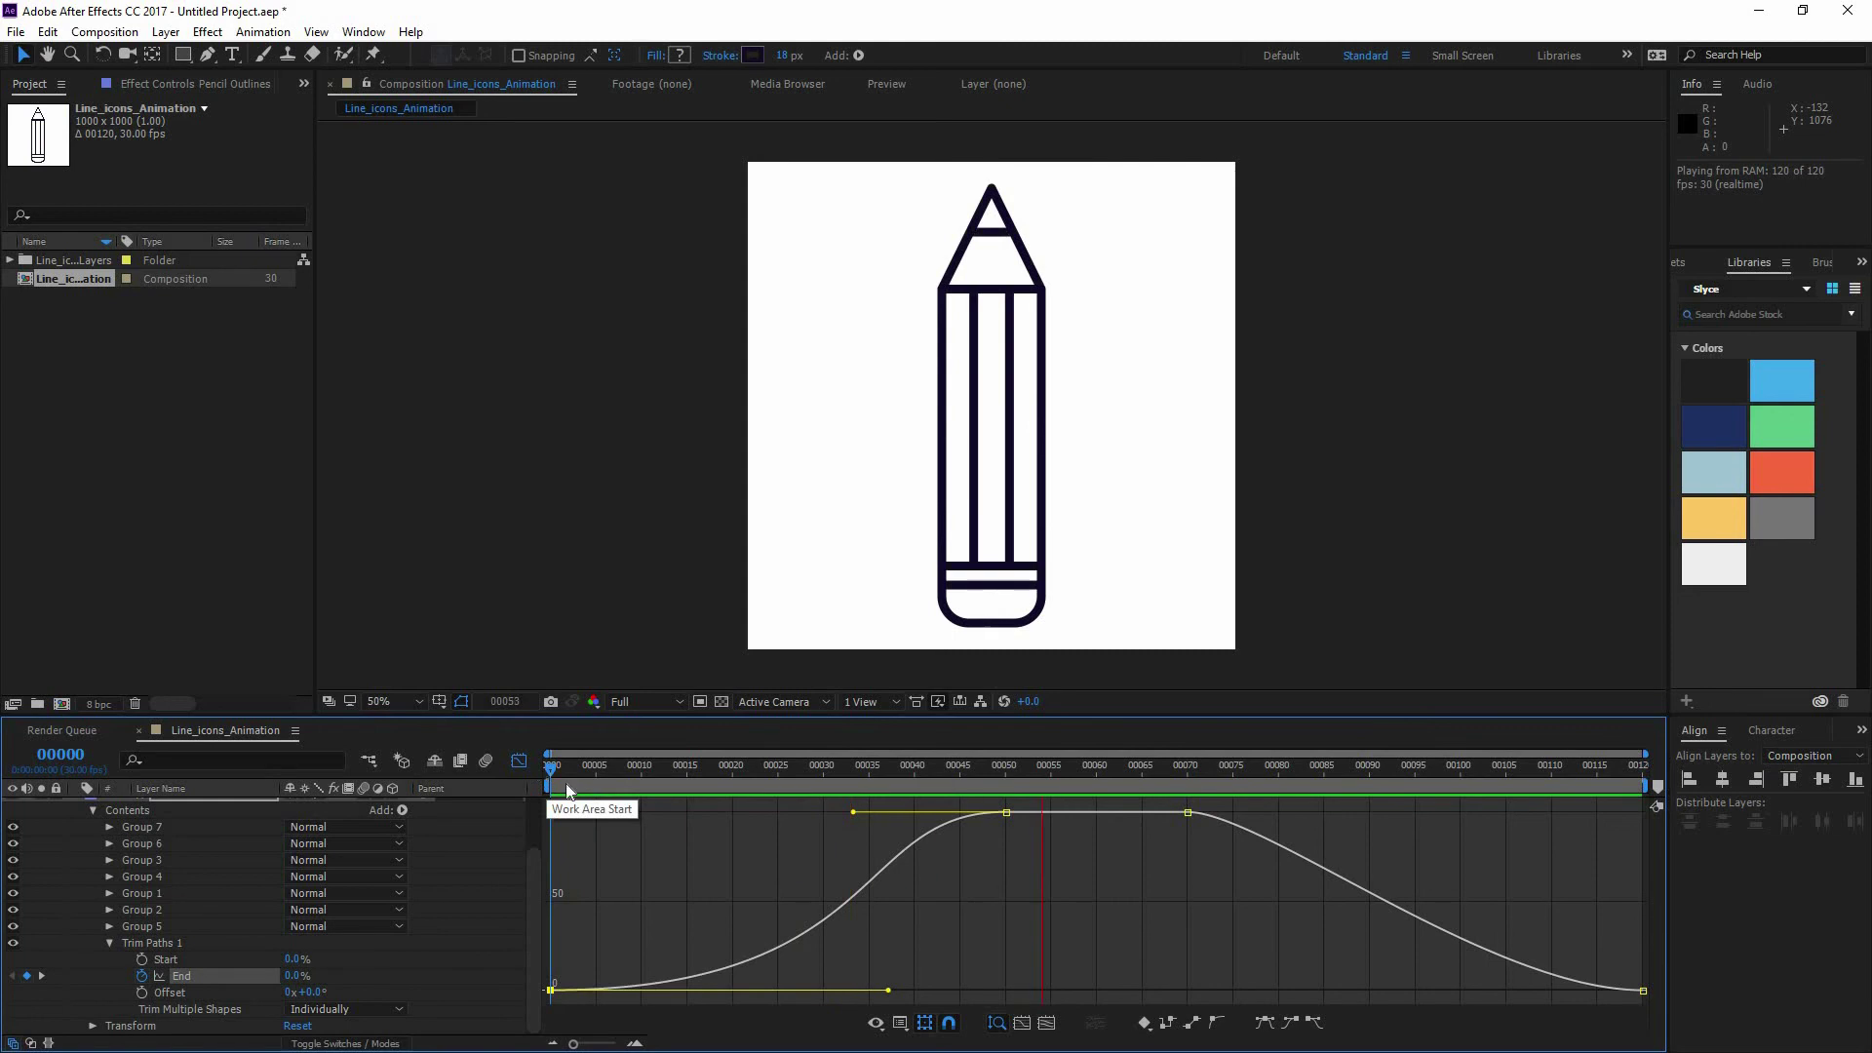
key(space)
- Lengthen the final keyframe's ease-in and the frame-70 hold's ease-out, then preview the result
click(1642, 991)
drag(1321, 992, 1292, 982)
drag(1262, 812, 1395, 815)
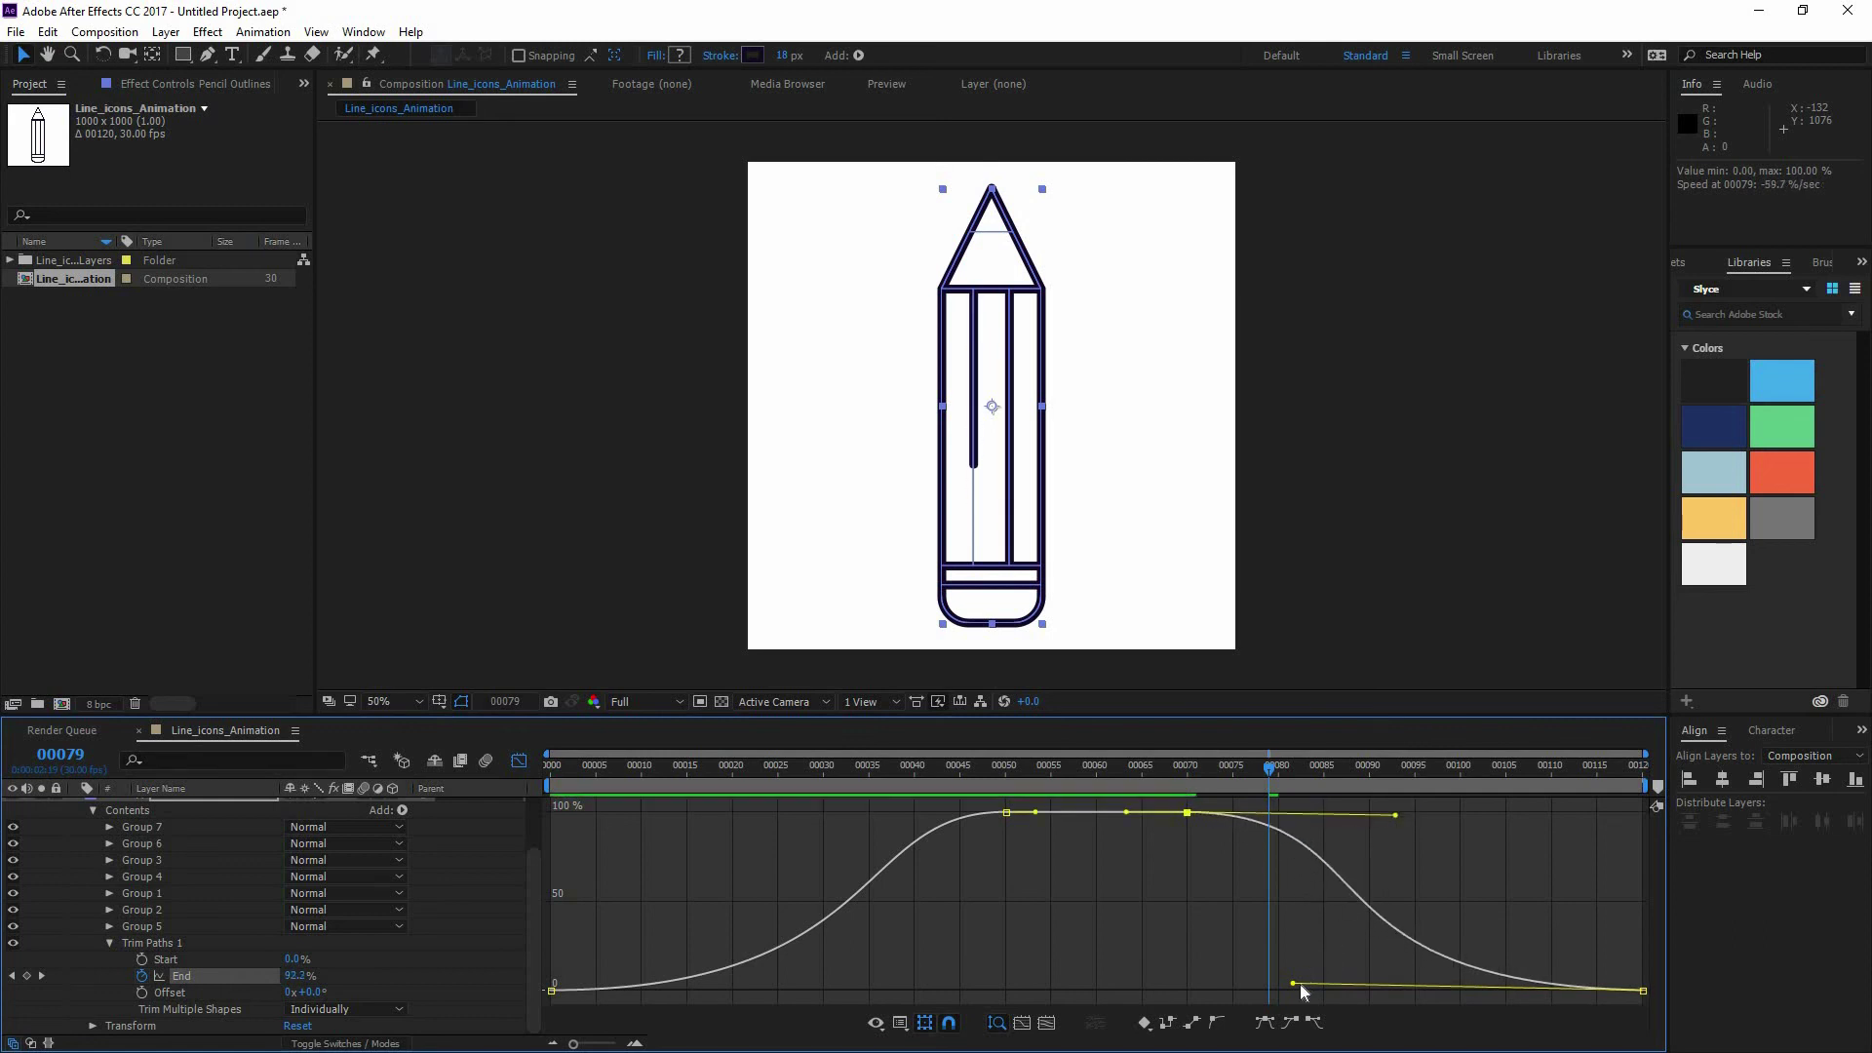
click(1264, 898)
key(space)
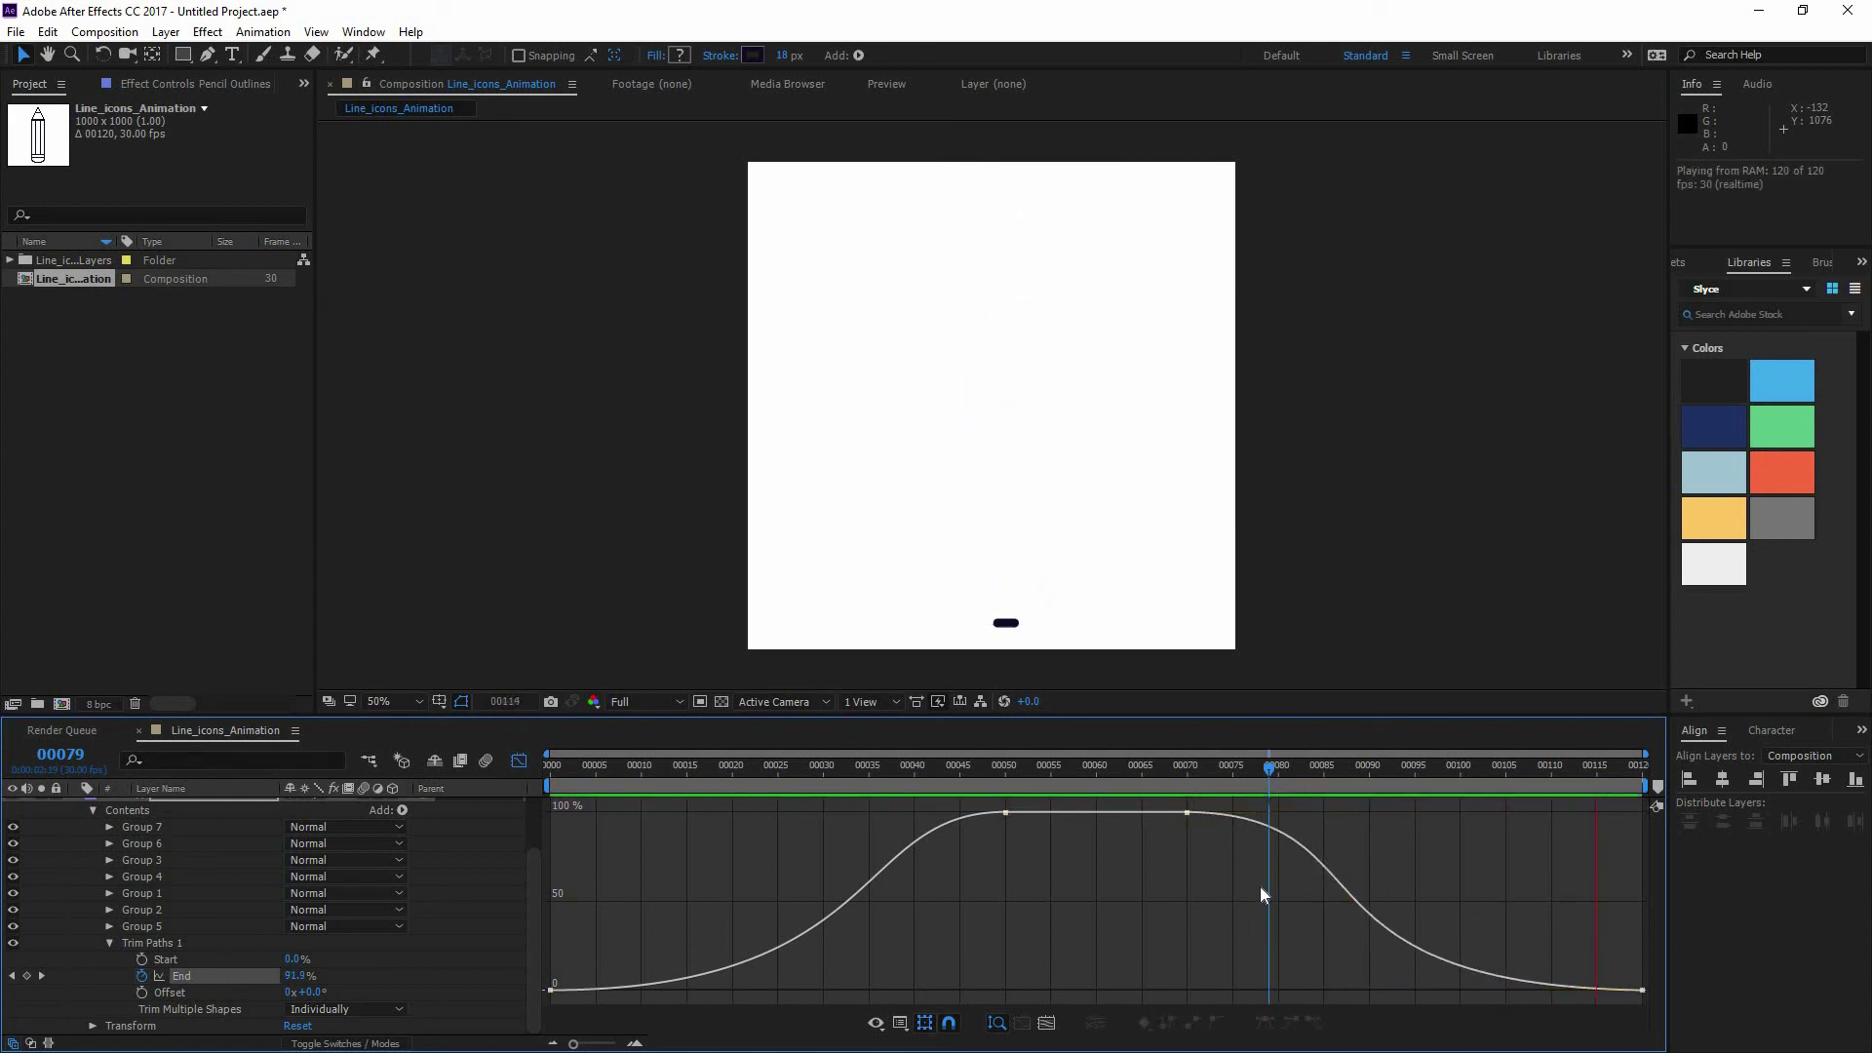